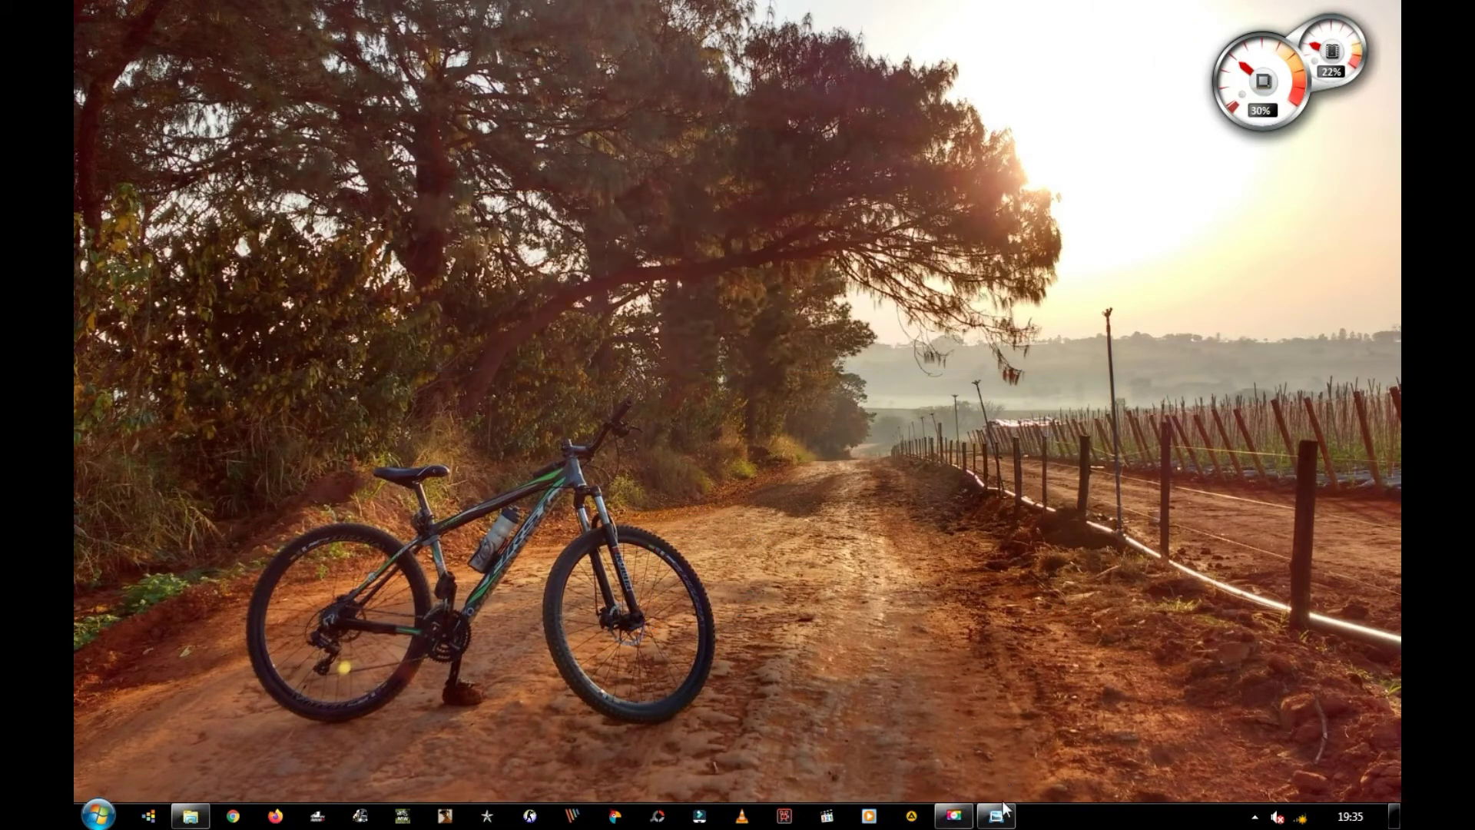
Close the photo viewer and open the norma photo in PhotoScape via Abrir com.
click(991, 719)
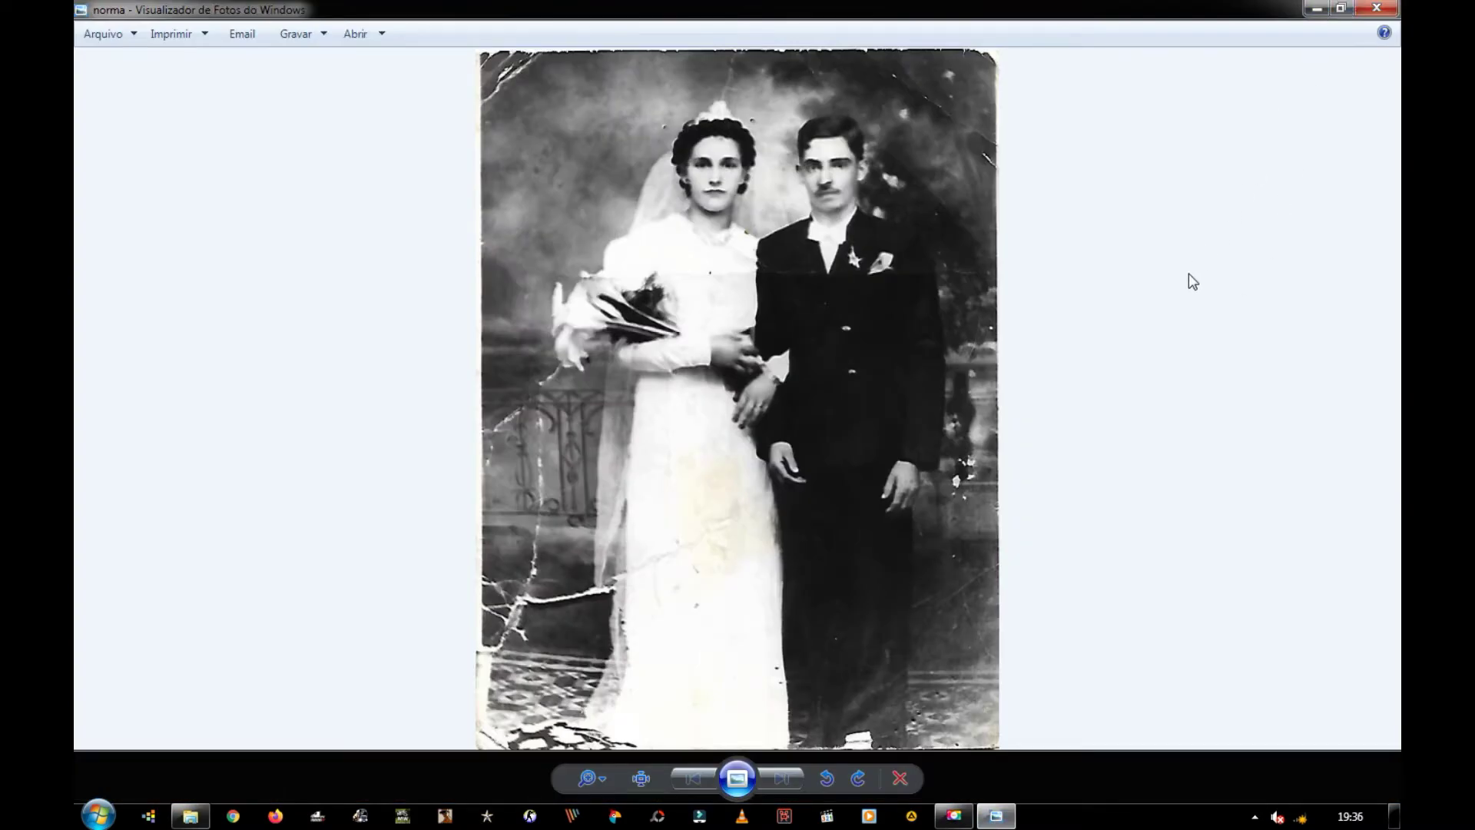
key(alt+F4)
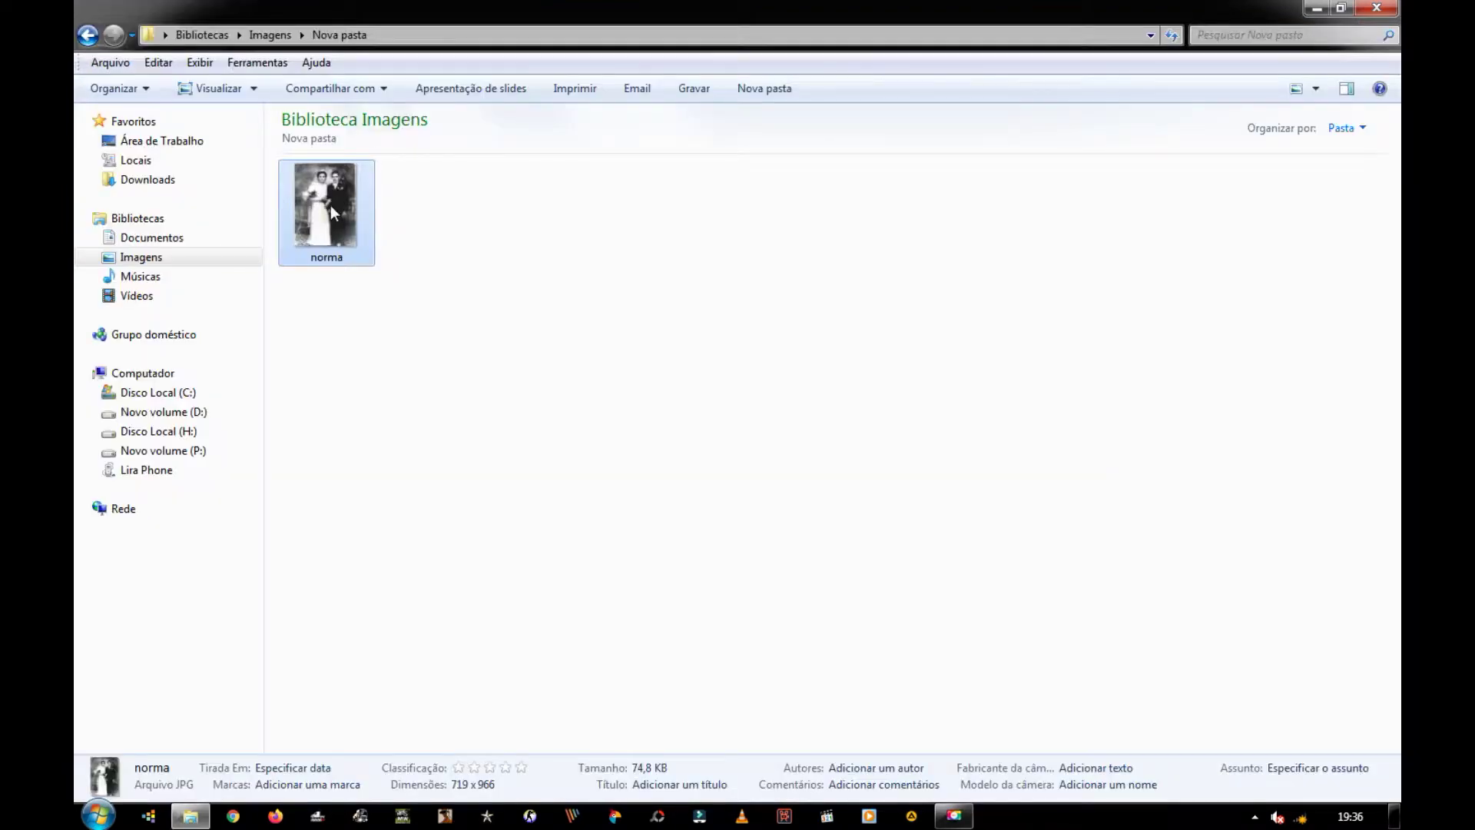
right_click(331, 202)
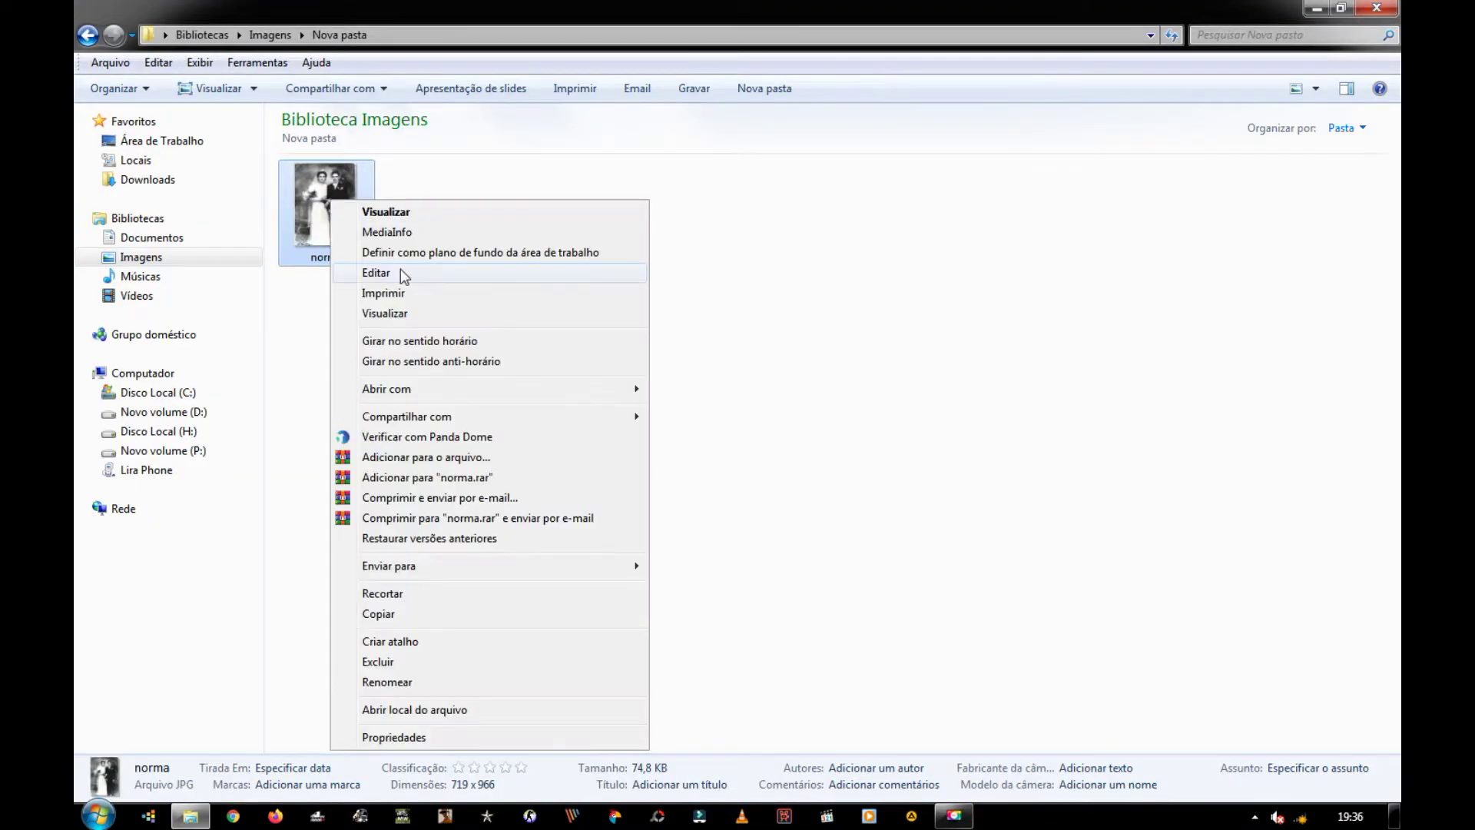
mouse_move(385, 389)
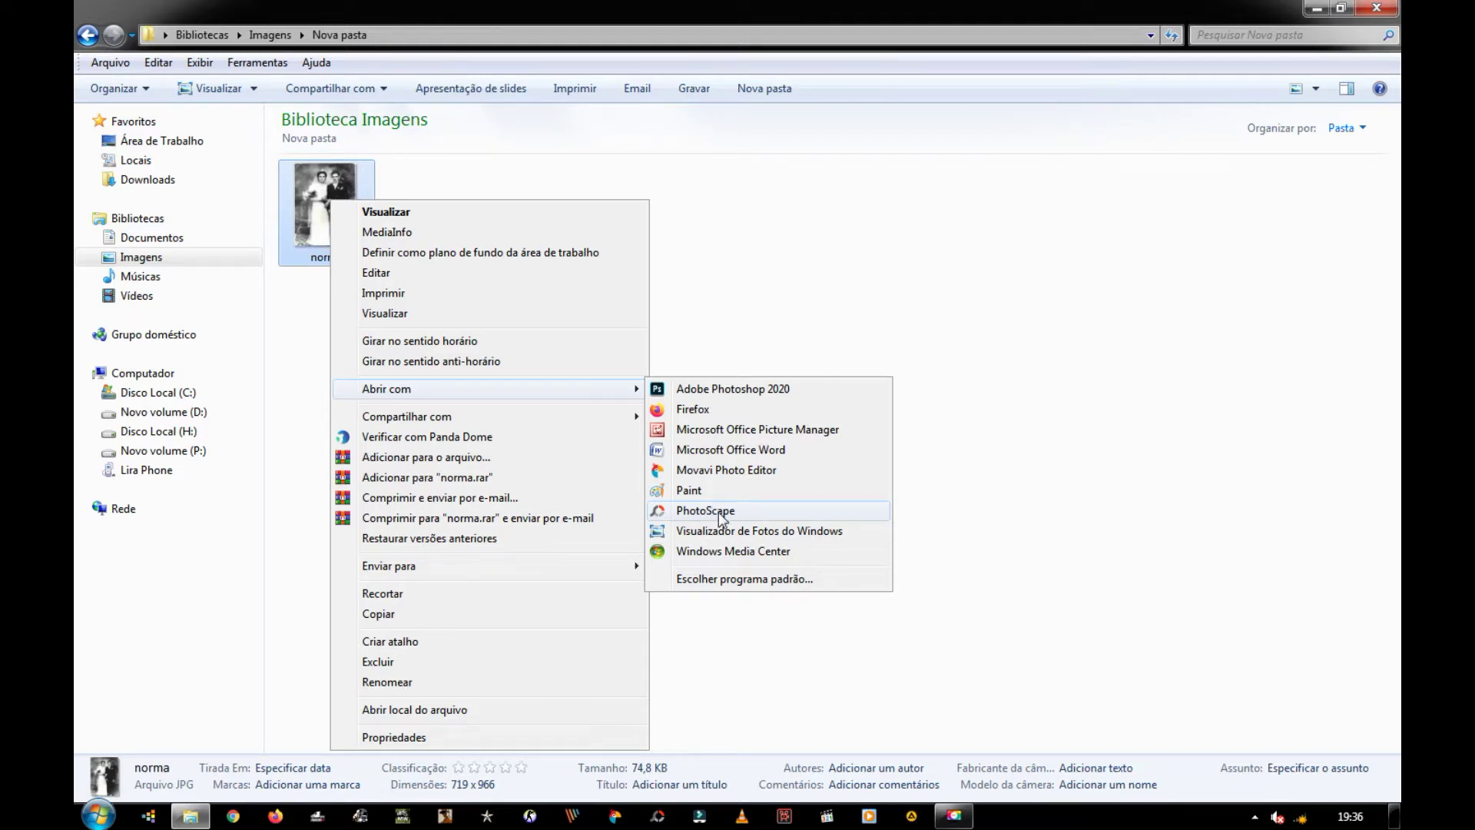
click(722, 520)
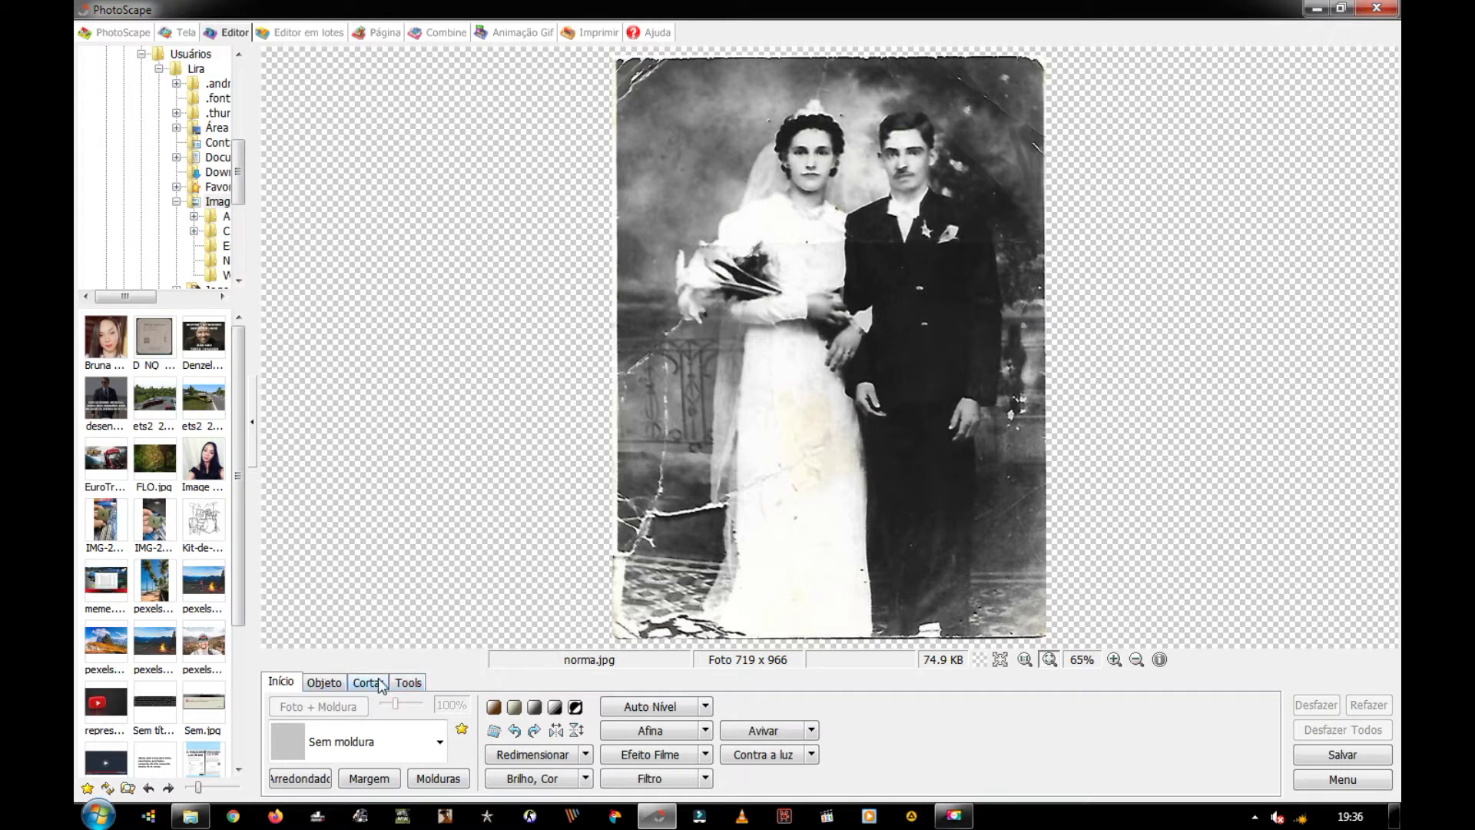
Activate the Clone Stamp tool from the Tools tab and pick the largest brush size.
click(417, 685)
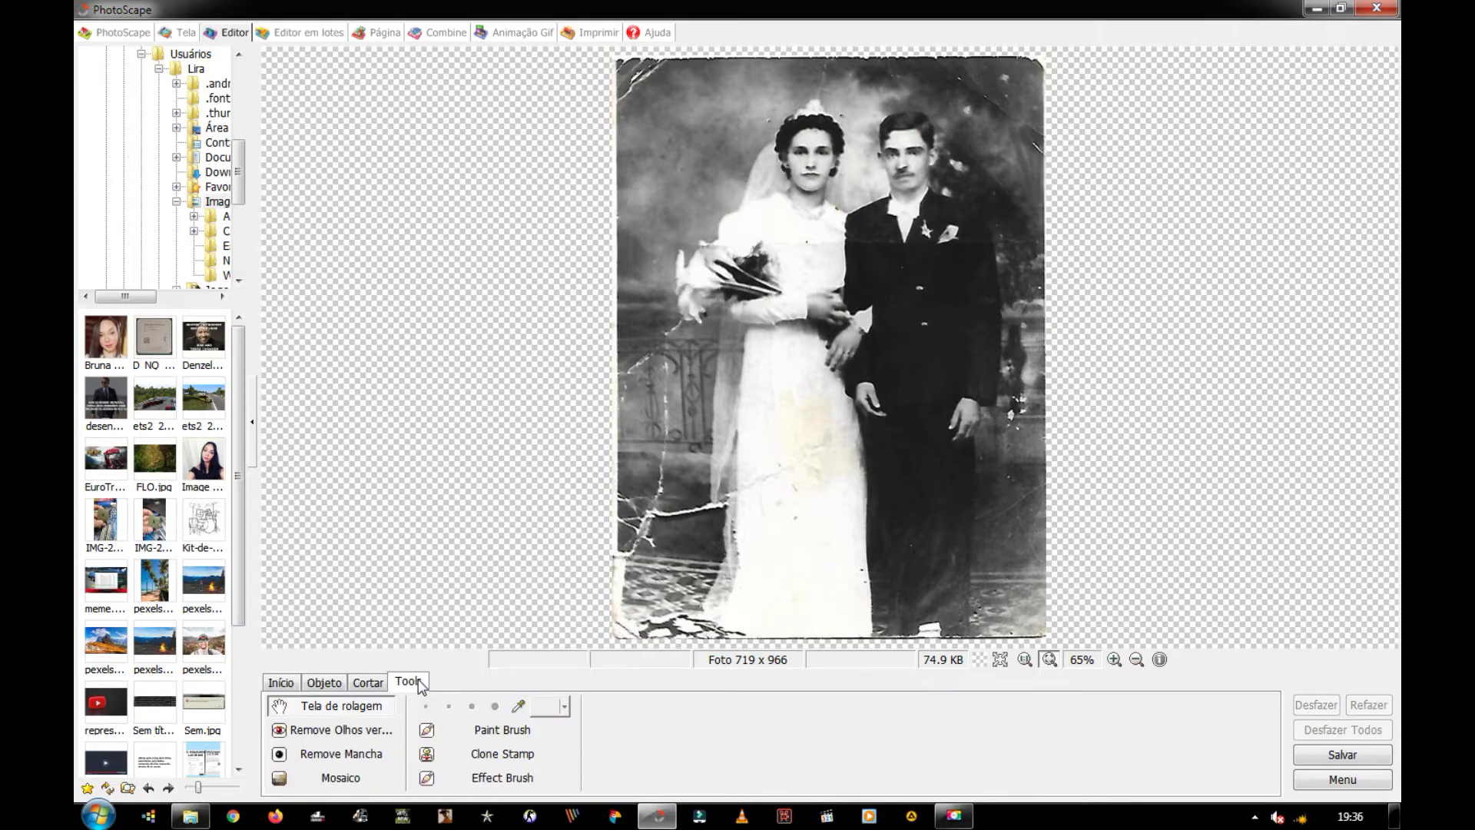
click(511, 759)
click(519, 756)
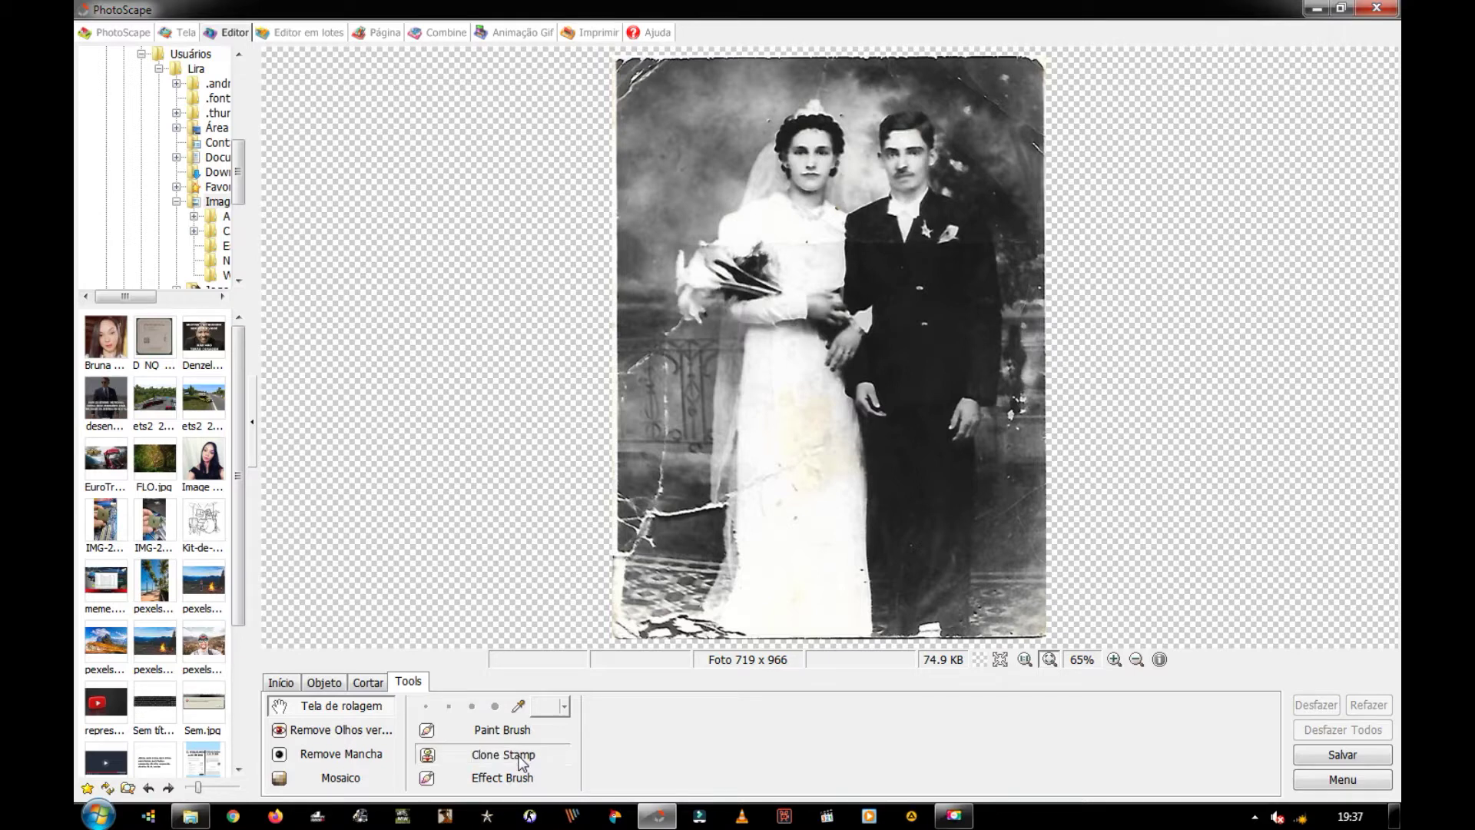
click(495, 706)
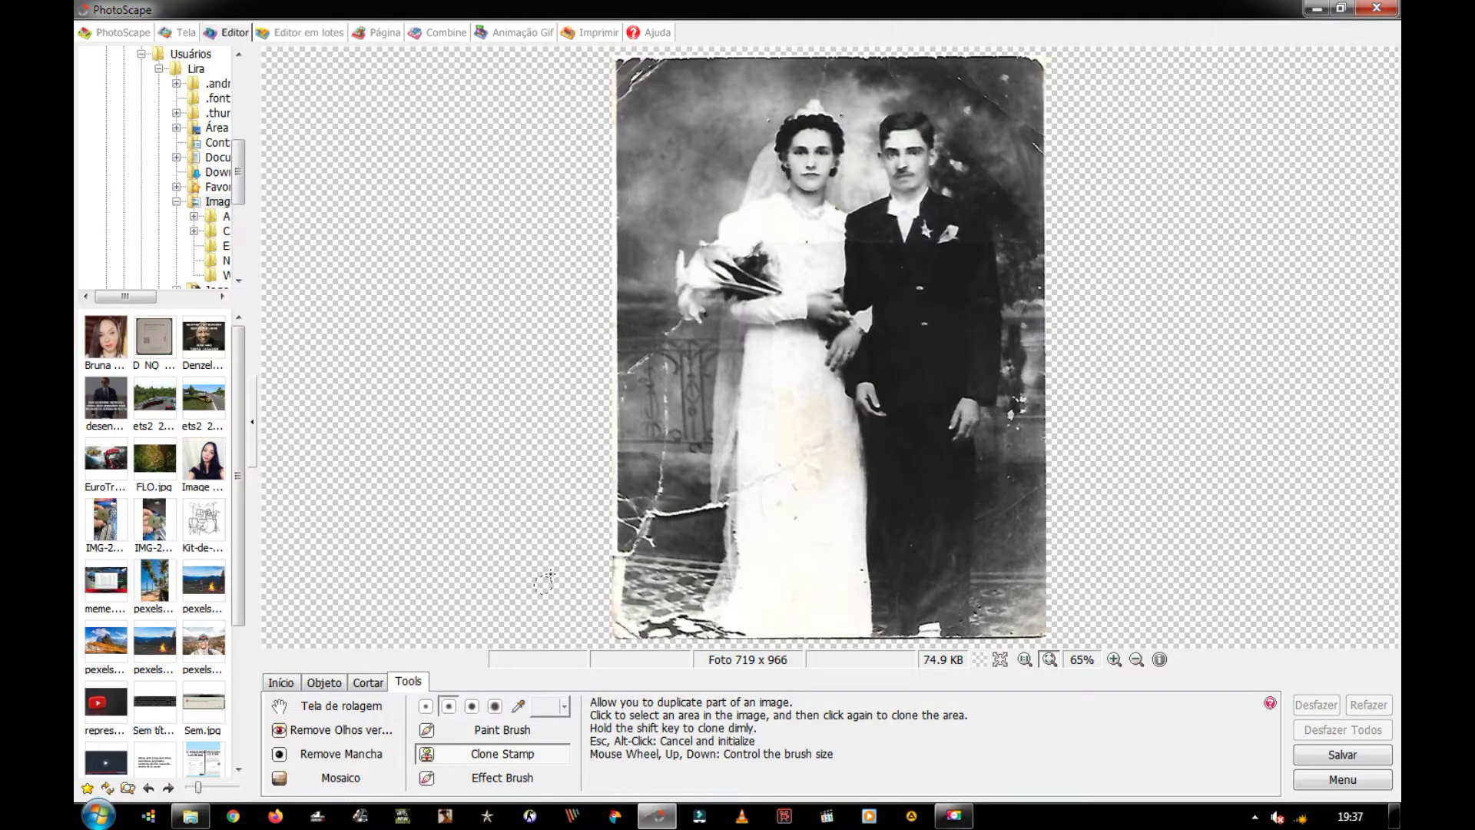
Adjust the clone brush size with the mouse wheel, settling on a smaller brush.
scroll(553, 565, down, 3)
scroll(629, 544, up, 1)
scroll(630, 544, up, 1)
scroll(630, 544, up, 1)
scroll(505, 582, down, 3)
scroll(505, 580, up, 2)
scroll(505, 578, up, 1)
scroll(505, 578, down, 3)
scroll(503, 577, up, 1)
scroll(502, 575, up, 2)
scroll(484, 711, down, 1)
scroll(464, 708, down, 1)
scroll(473, 706, up, 2)
Try the zoom buttons, zooming in on the couple's faces and back to actual size.
click(1025, 663)
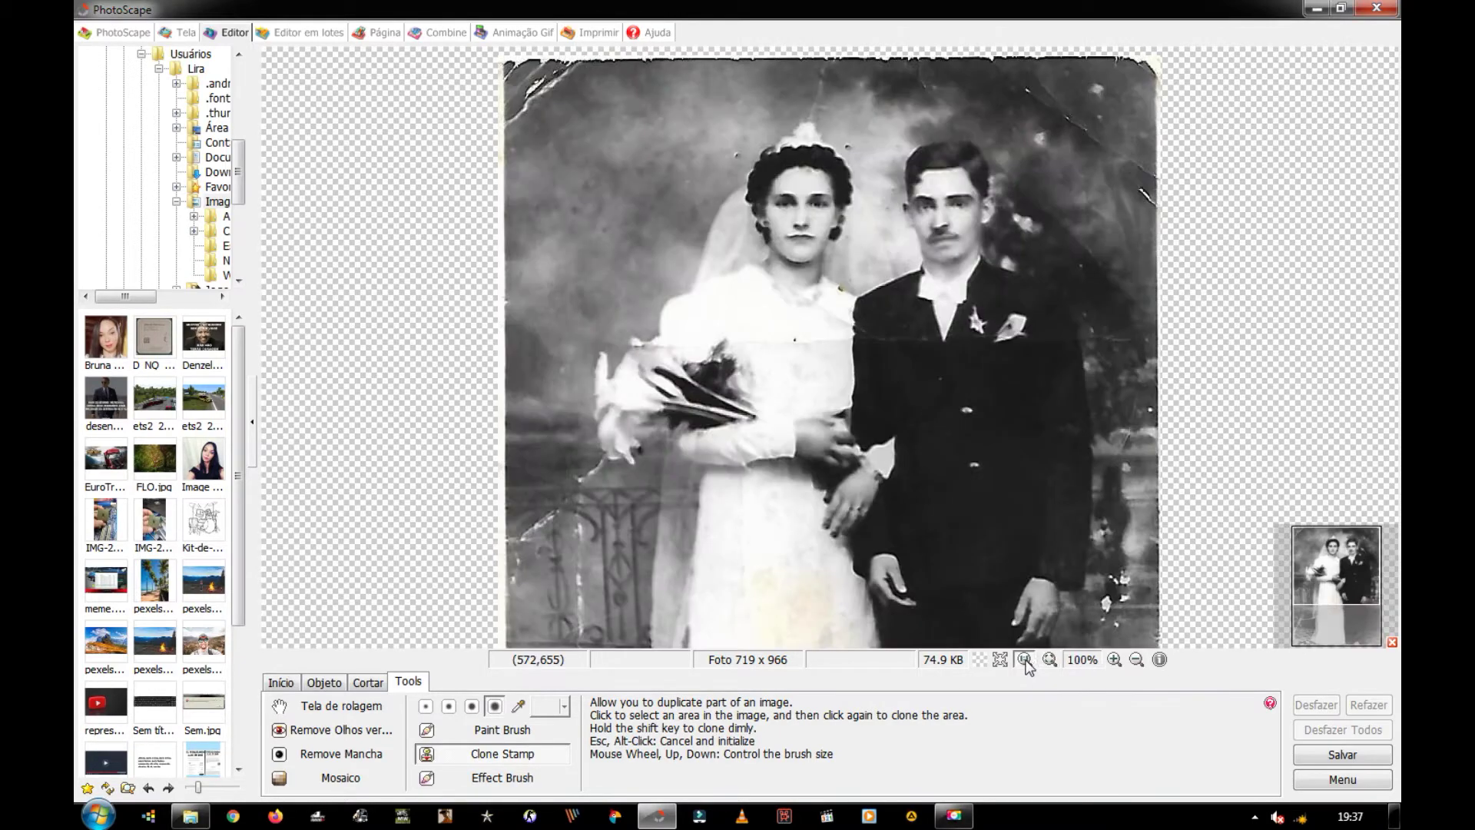
click(1049, 661)
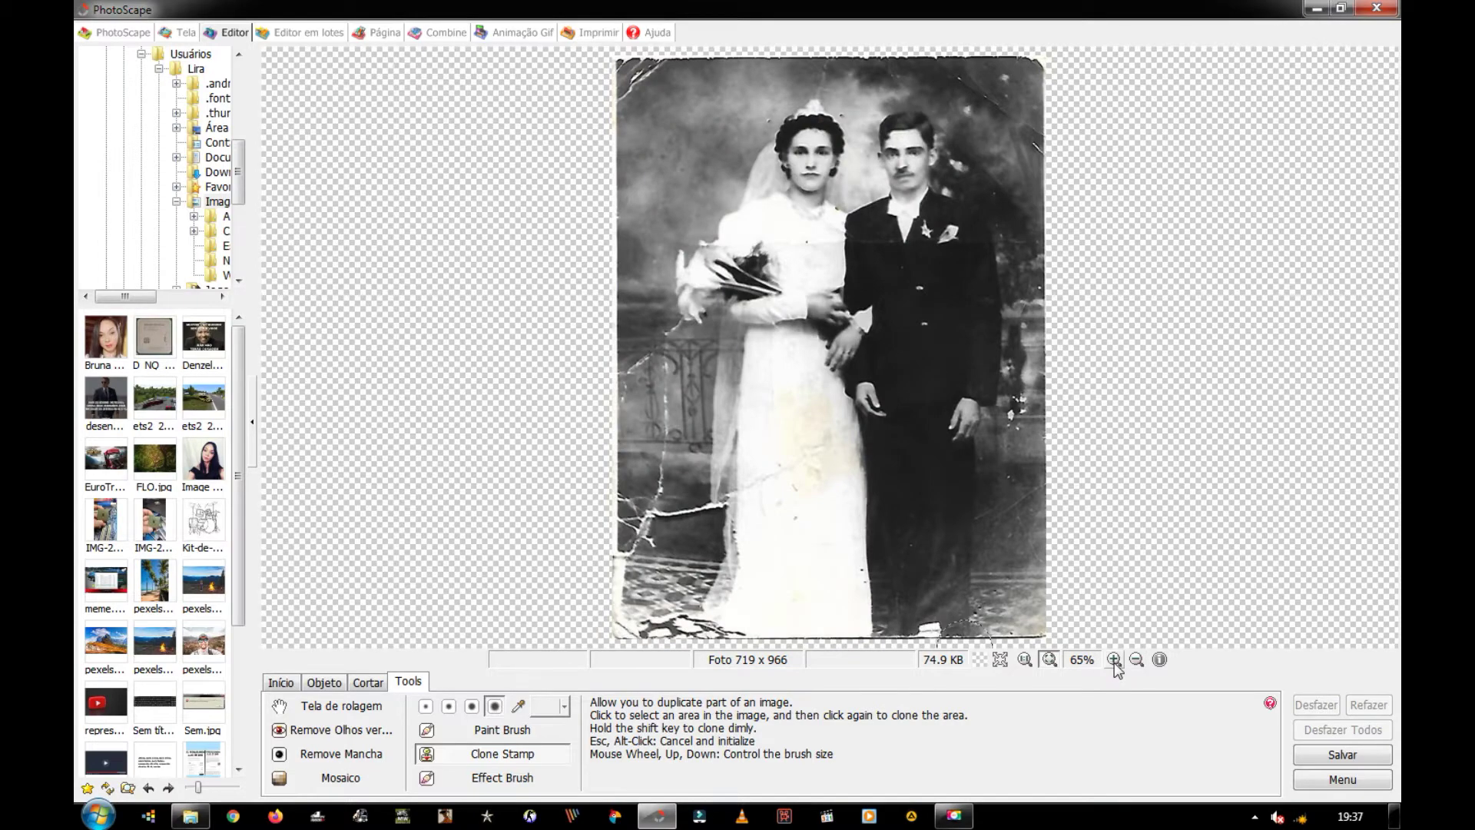
click(1115, 660)
click(1114, 659)
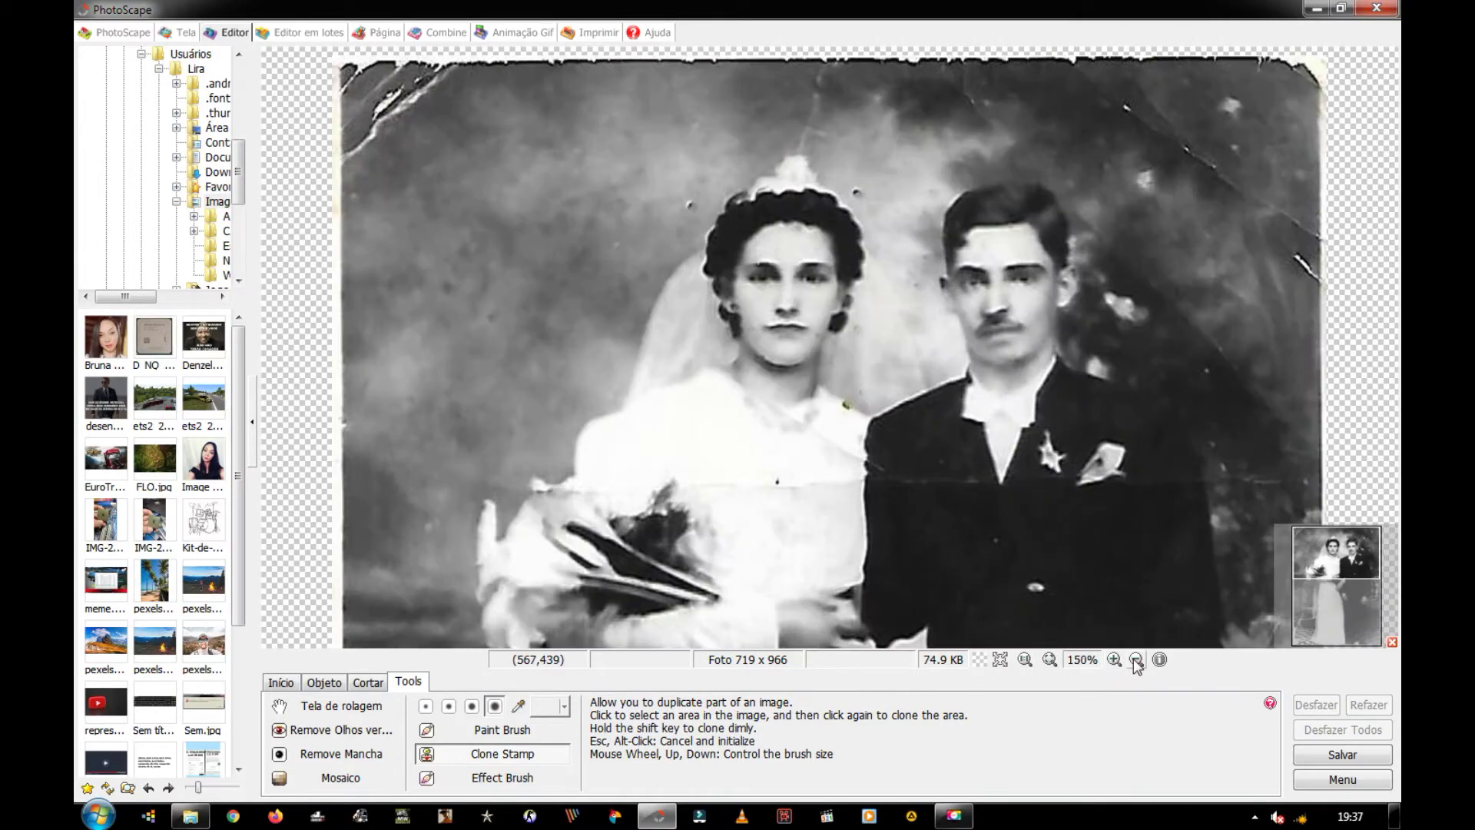
click(1116, 663)
click(1114, 661)
click(1135, 661)
click(1136, 661)
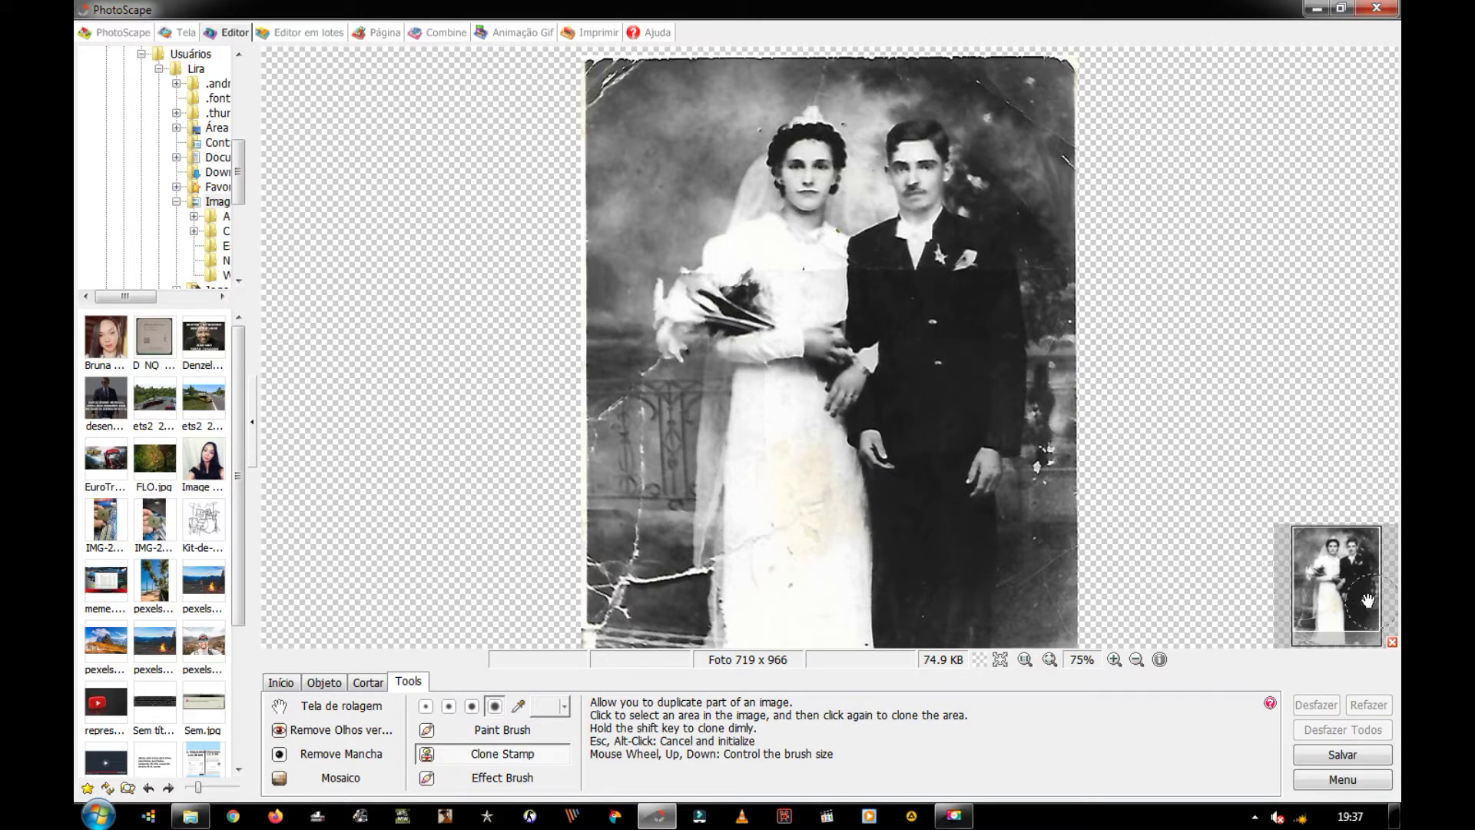
scroll(962, 513, down, 3)
Zoom to 100% and pan the navigator to the bride's lower dress and the railing.
scroll(1318, 566, up, 2)
drag(1318, 566, 1317, 596)
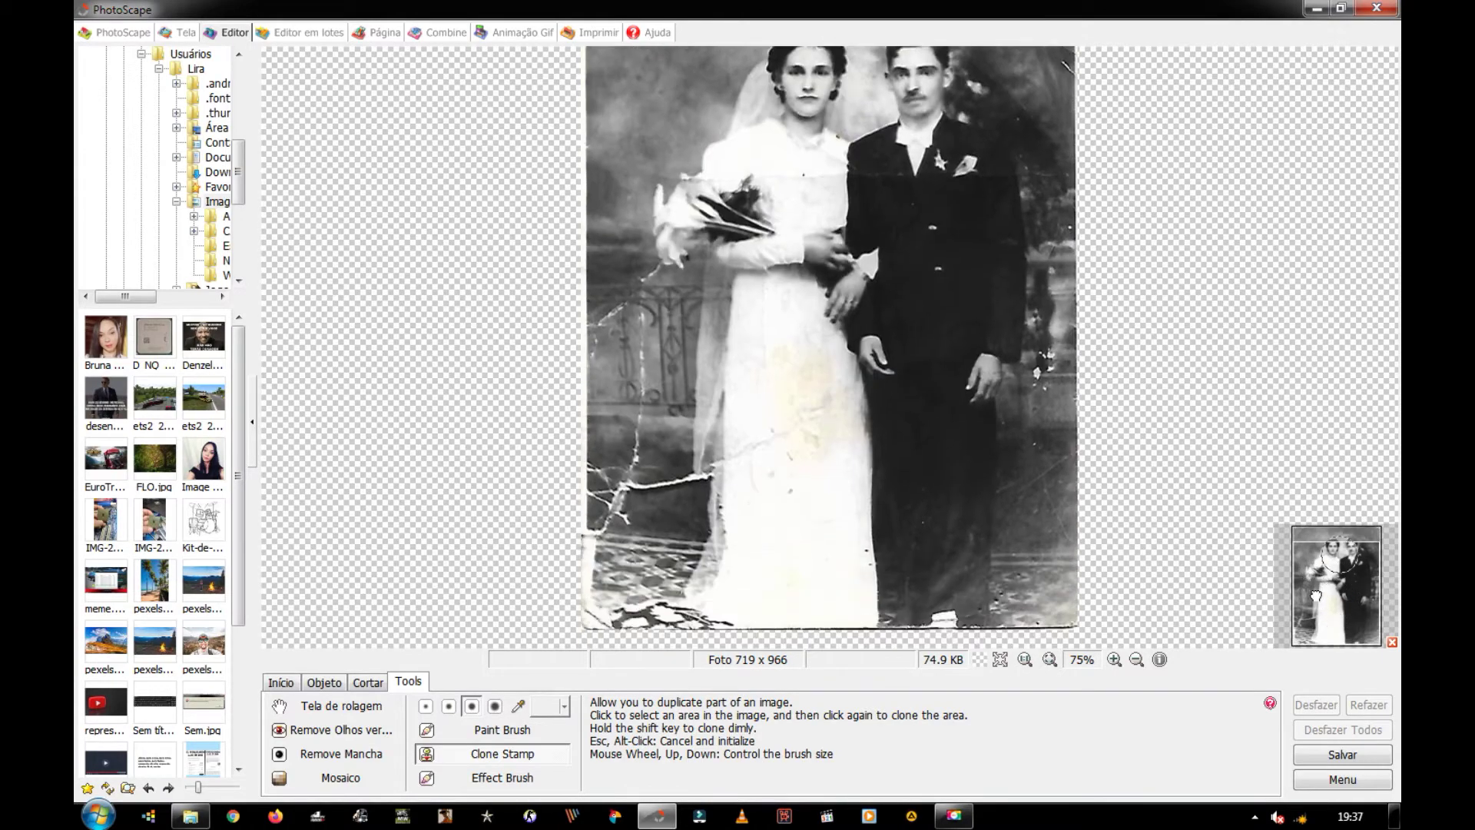
drag(1316, 595, 1326, 575)
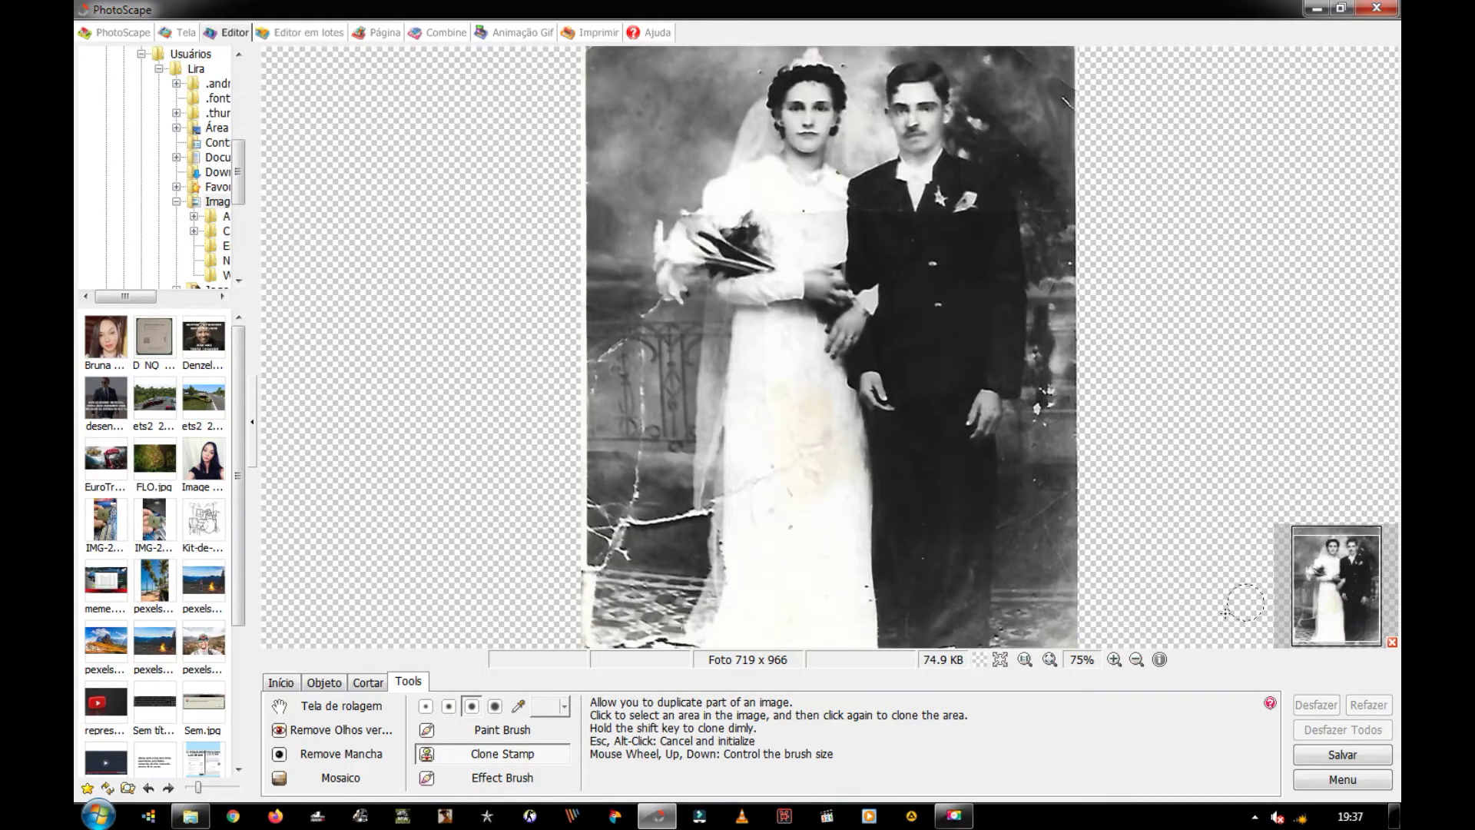
click(1113, 659)
click(1114, 659)
drag(1316, 588, 1334, 593)
scroll(797, 528, up, 3)
drag(1330, 601, 1352, 606)
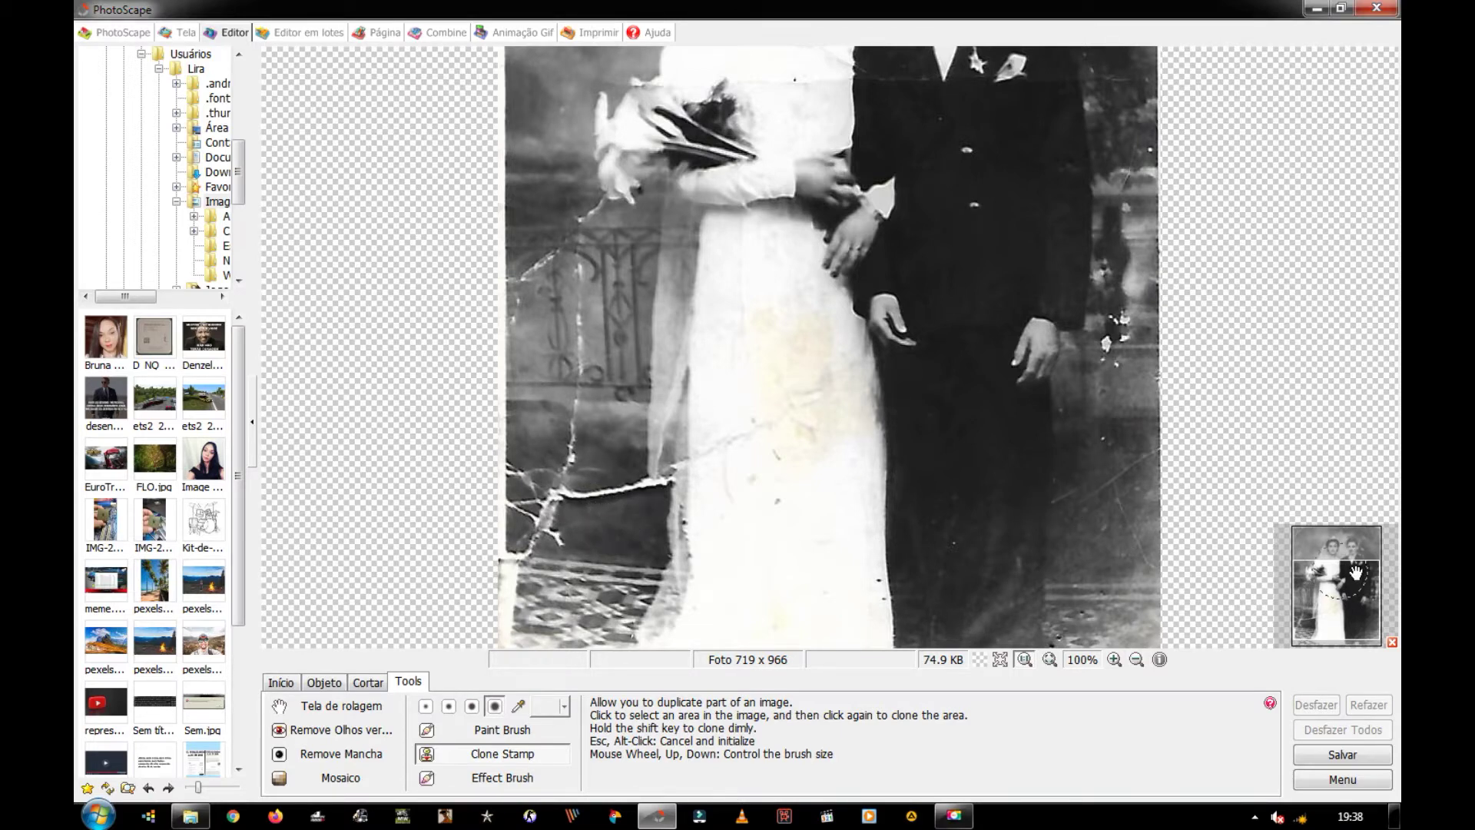
drag(1356, 570, 1314, 594)
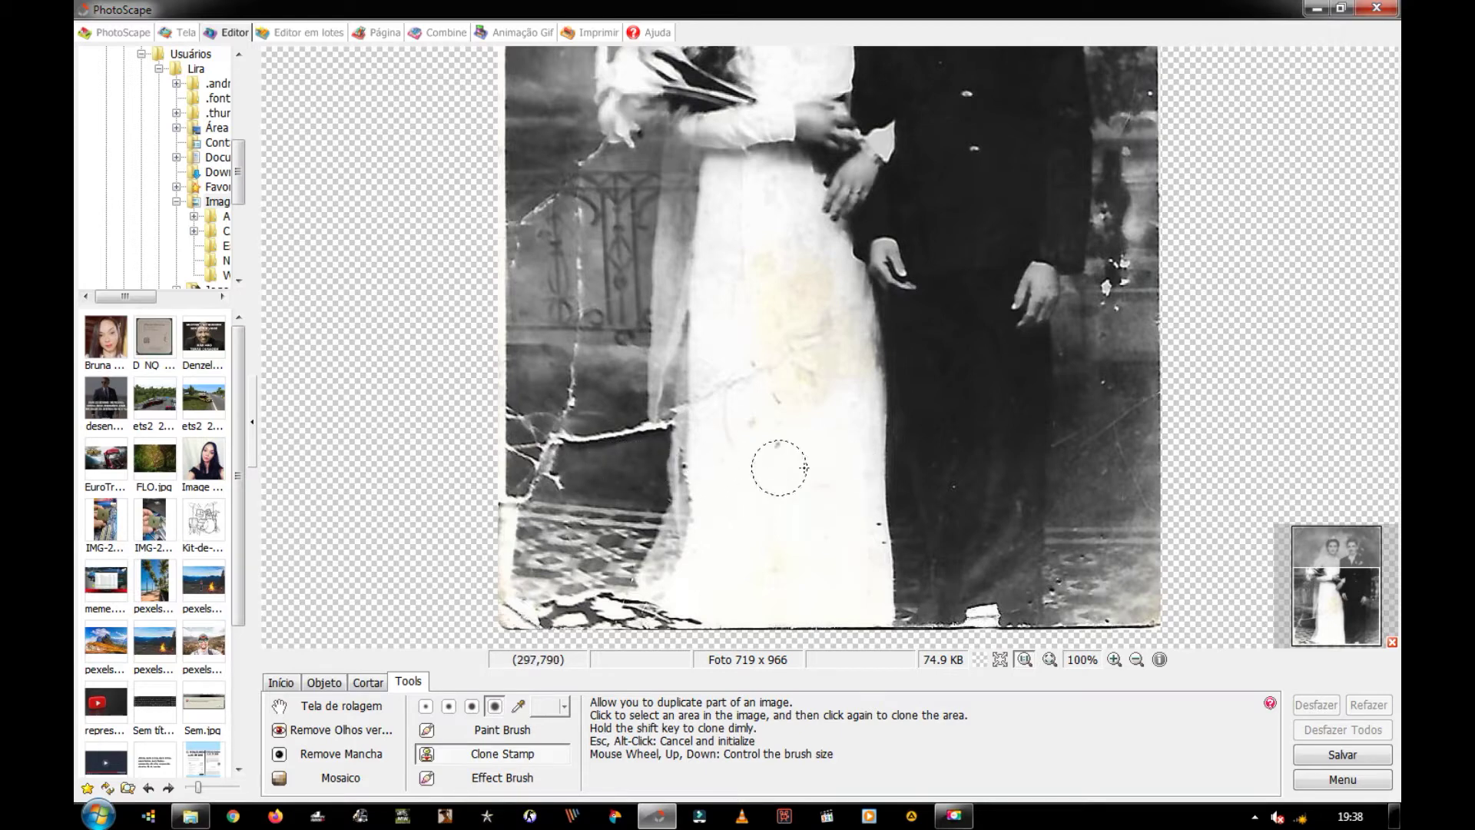
Clone dark background from beside the dress onto the crack at the dress's lower left edge.
click(742, 464)
click(627, 476)
click(683, 480)
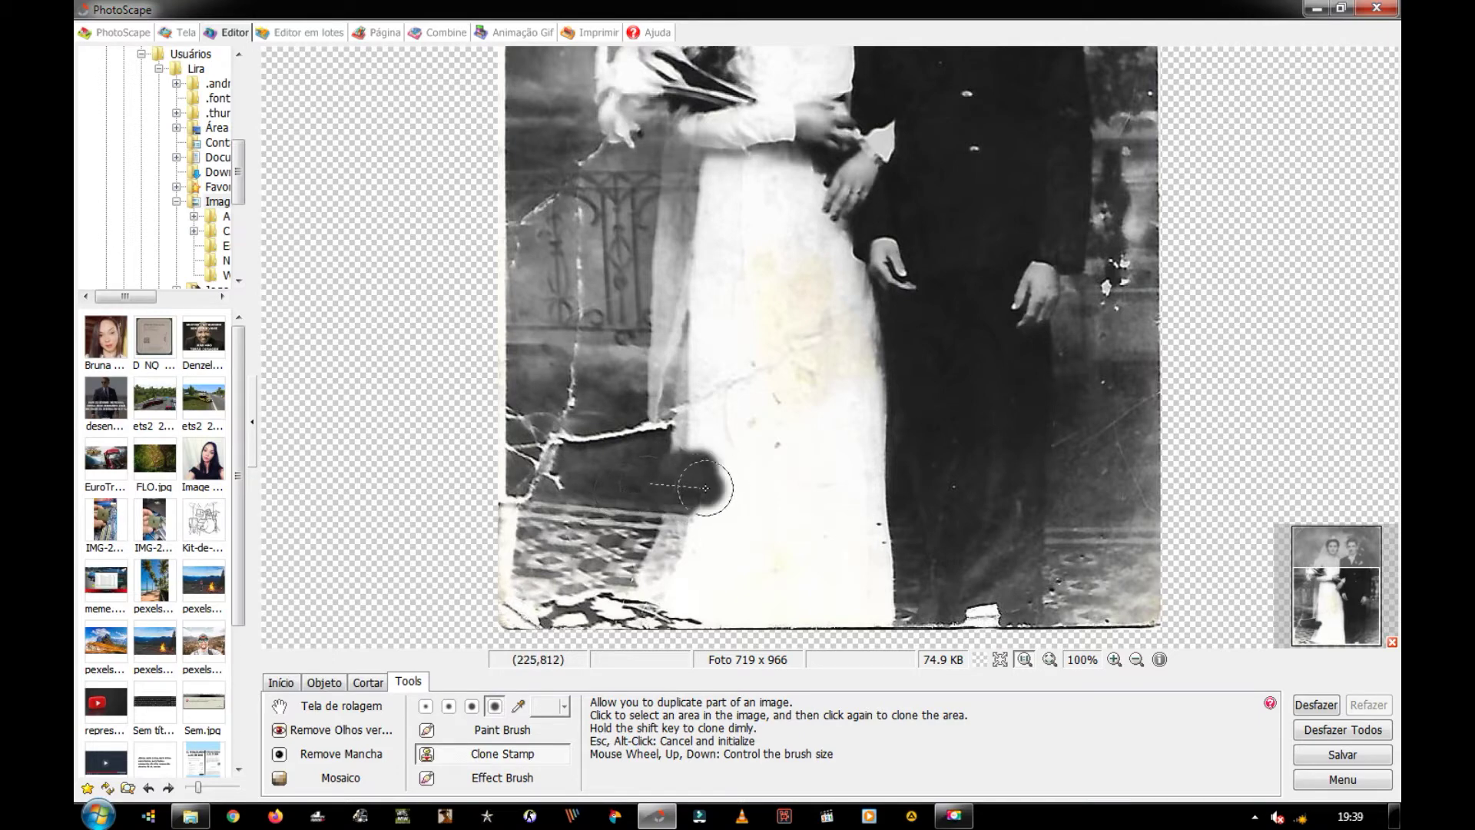
Paint cloned dark background over the left skirt and the white crack to the photo's left edge.
mouse_move(720, 490)
mouse_down()
mouse_move(750, 488)
mouse_move(719, 476)
mouse_move(727, 492)
mouse_up()
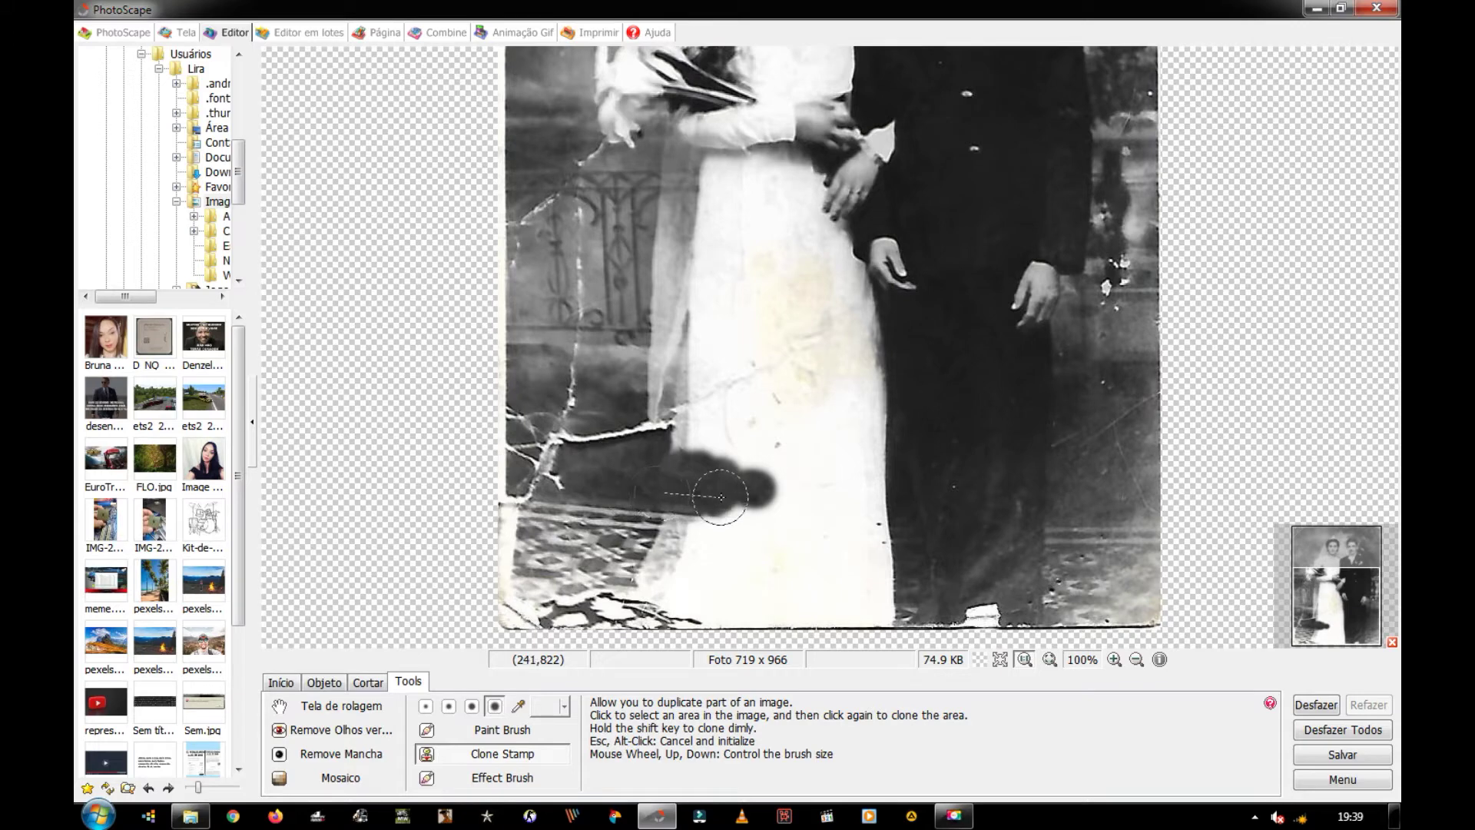
mouse_move(728, 495)
mouse_down()
mouse_move(747, 502)
mouse_move(675, 473)
mouse_up()
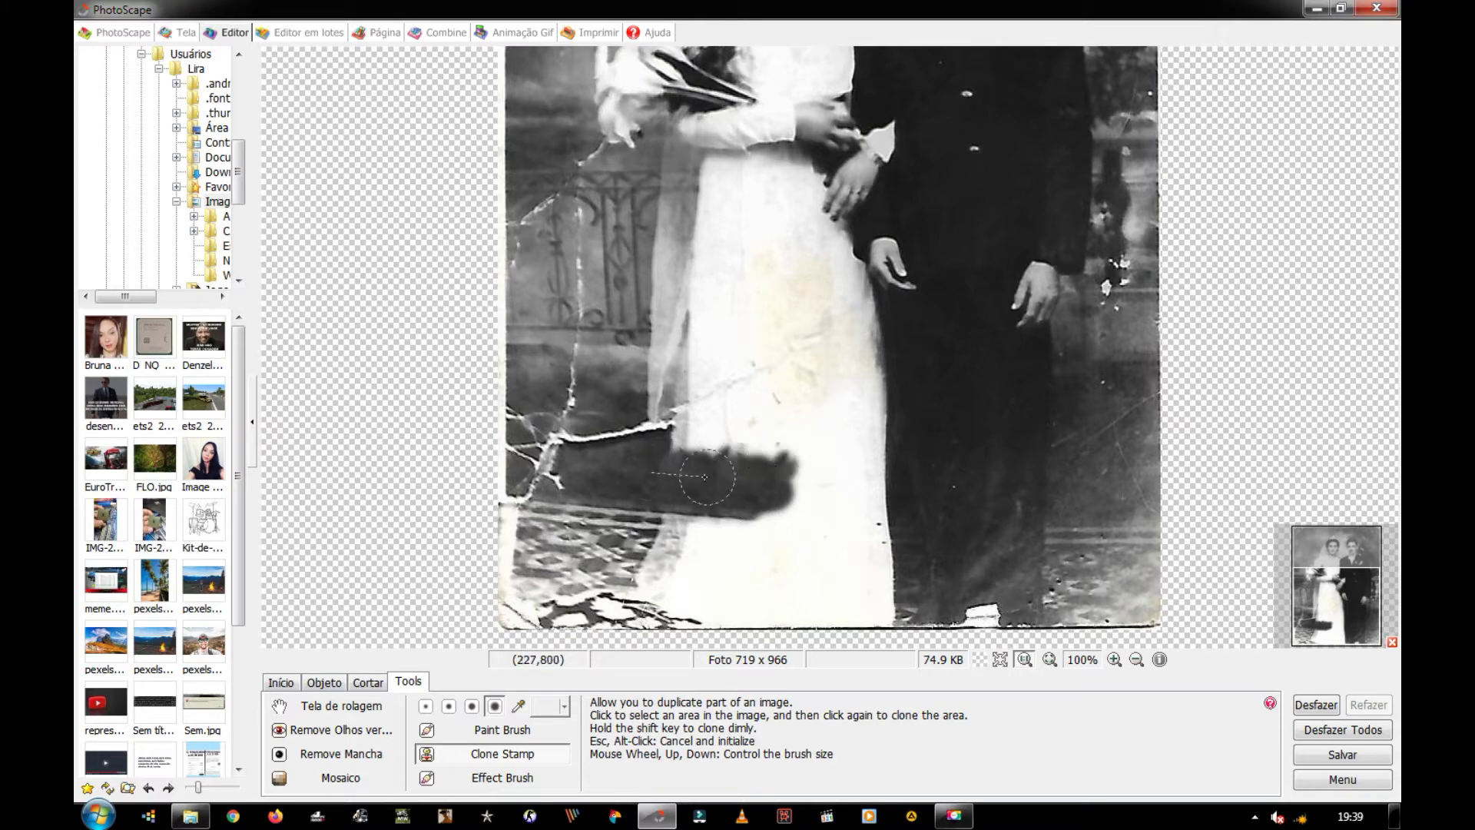
mouse_move(634, 479)
mouse_down()
mouse_move(720, 436)
mouse_move(626, 435)
mouse_up()
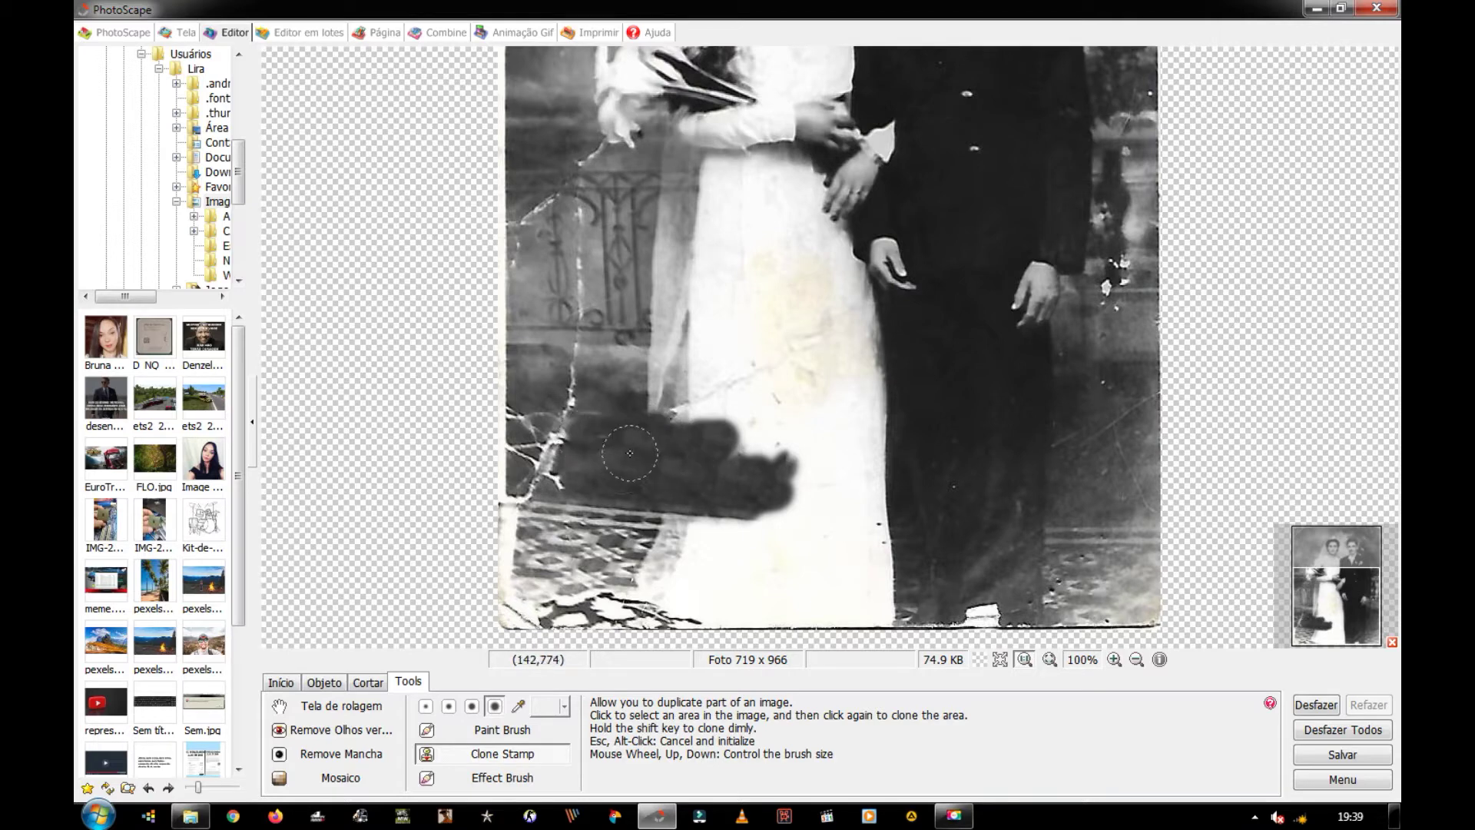
drag(561, 440, 551, 425)
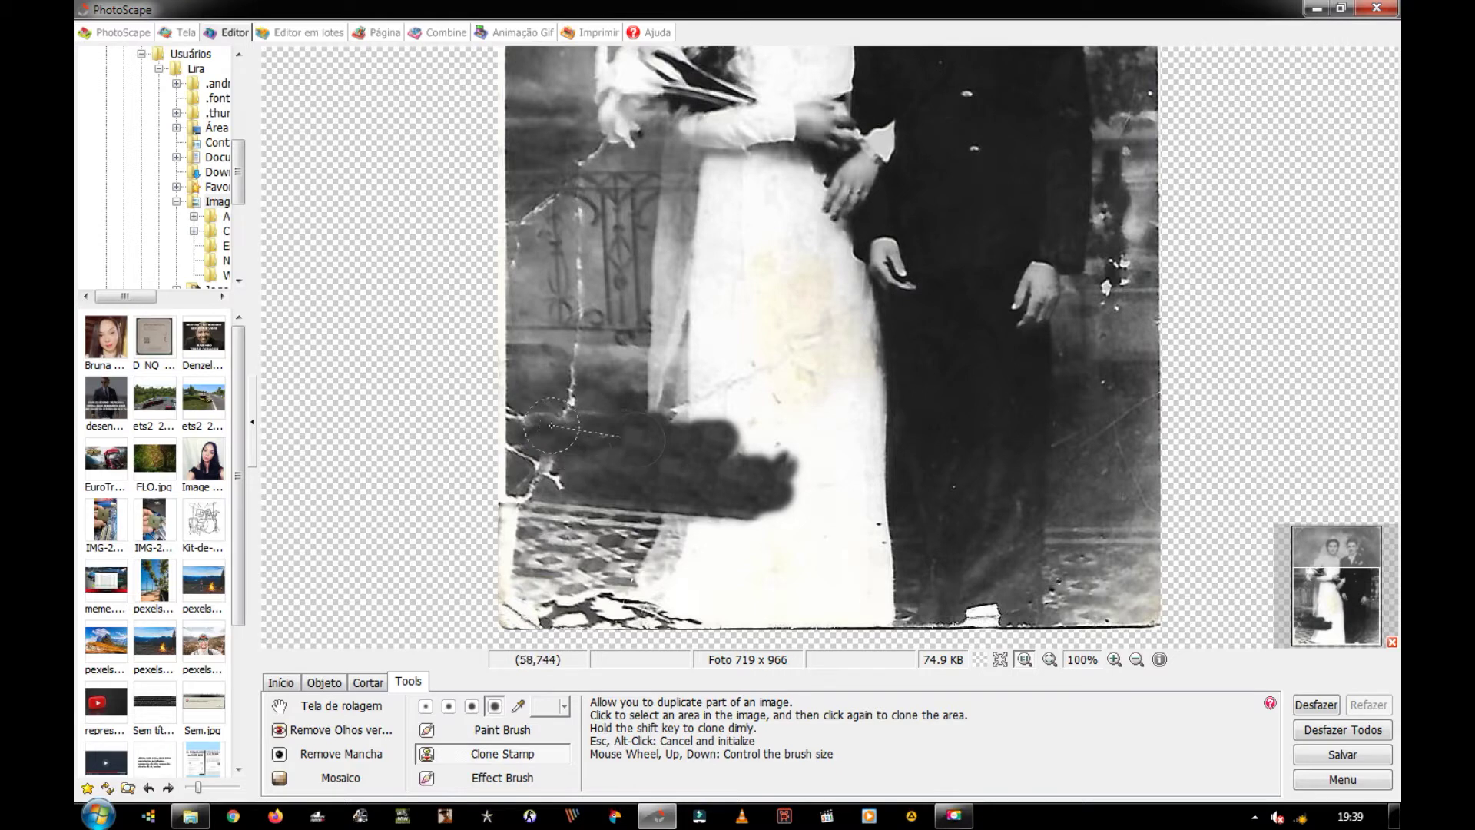
drag(564, 466, 533, 475)
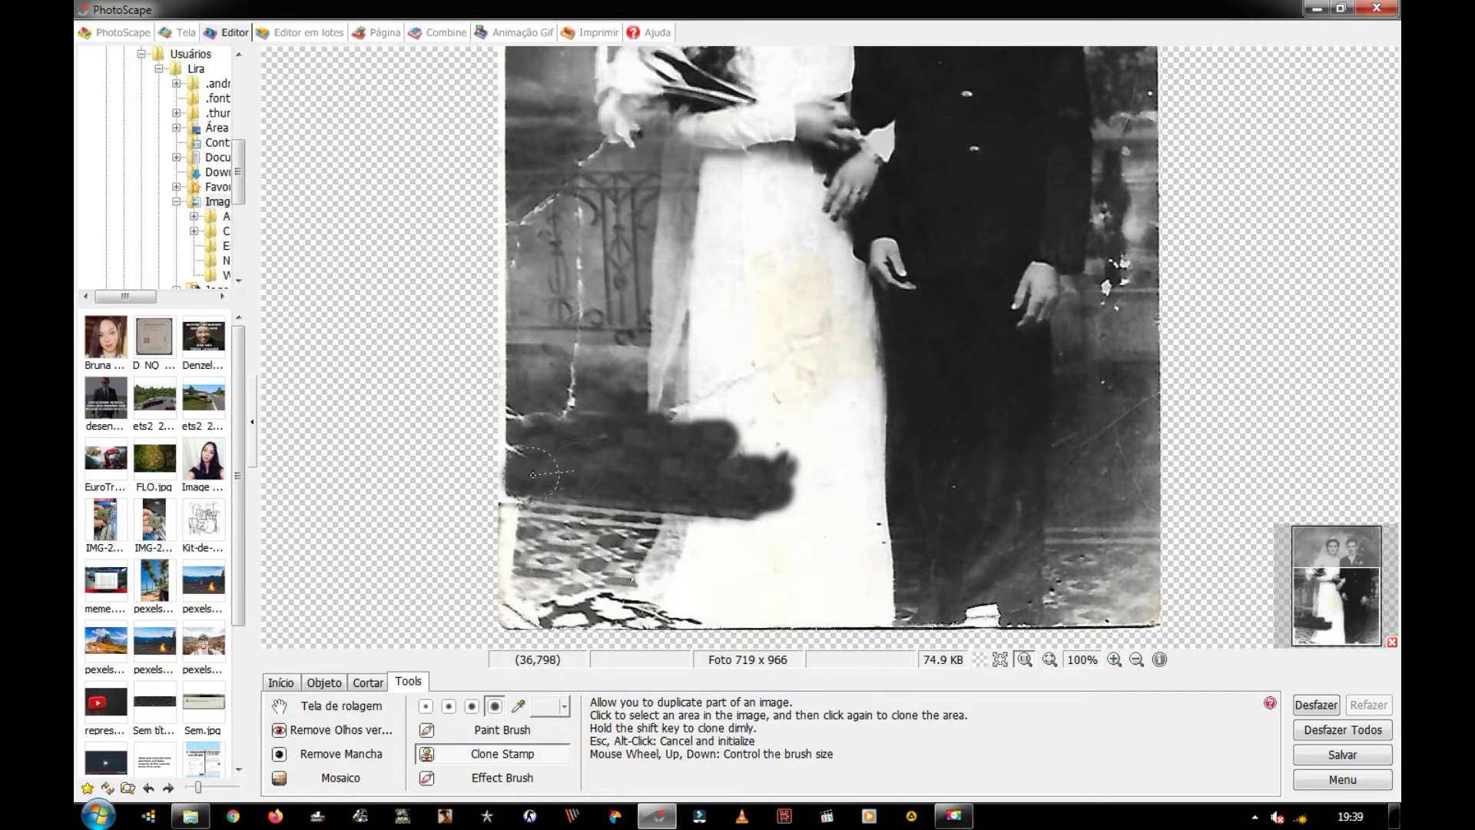
drag(536, 453, 558, 456)
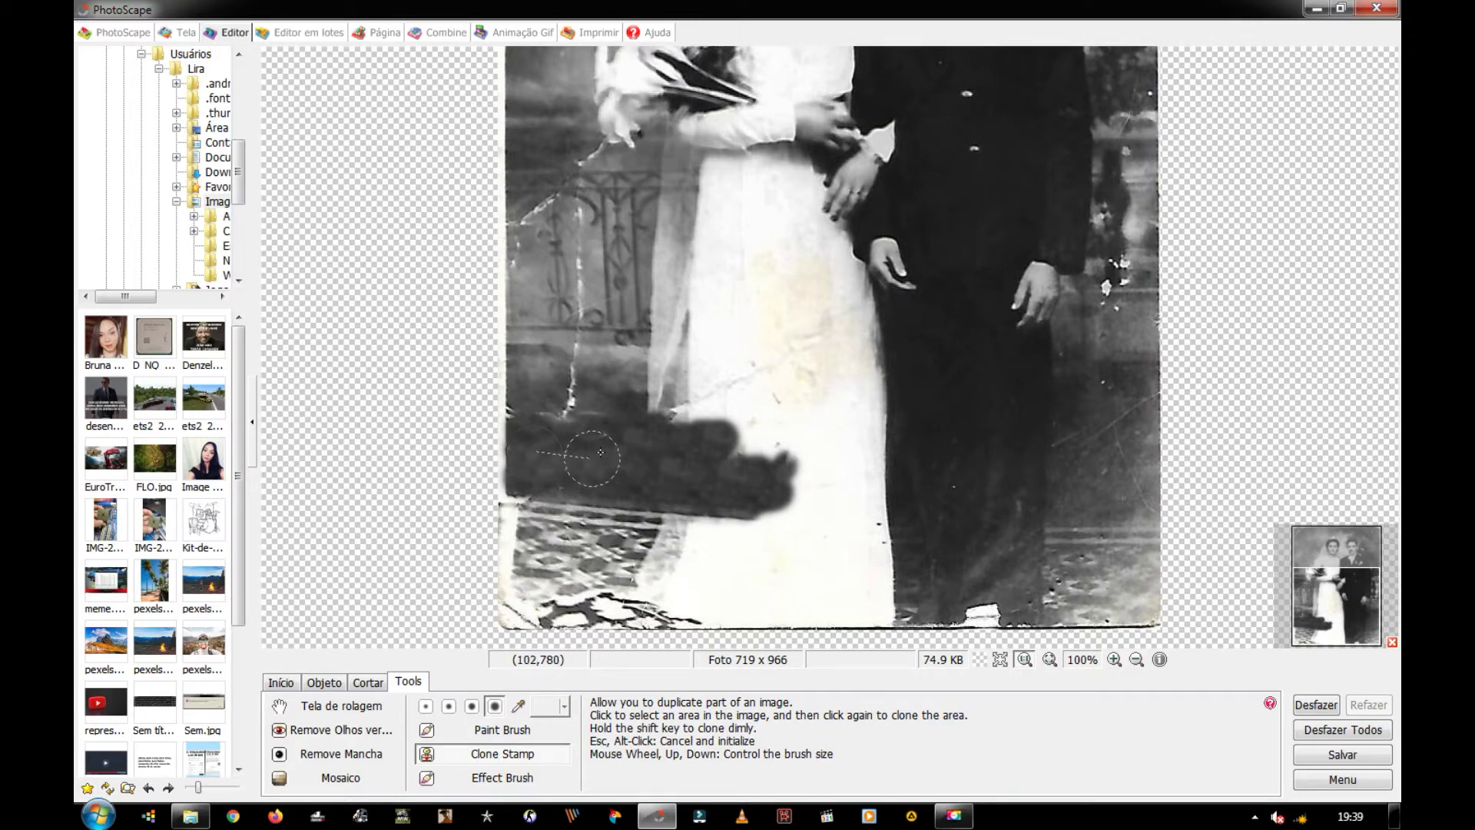
mouse_move(575, 464)
mouse_down()
mouse_move(565, 455)
mouse_move(644, 480)
mouse_up()
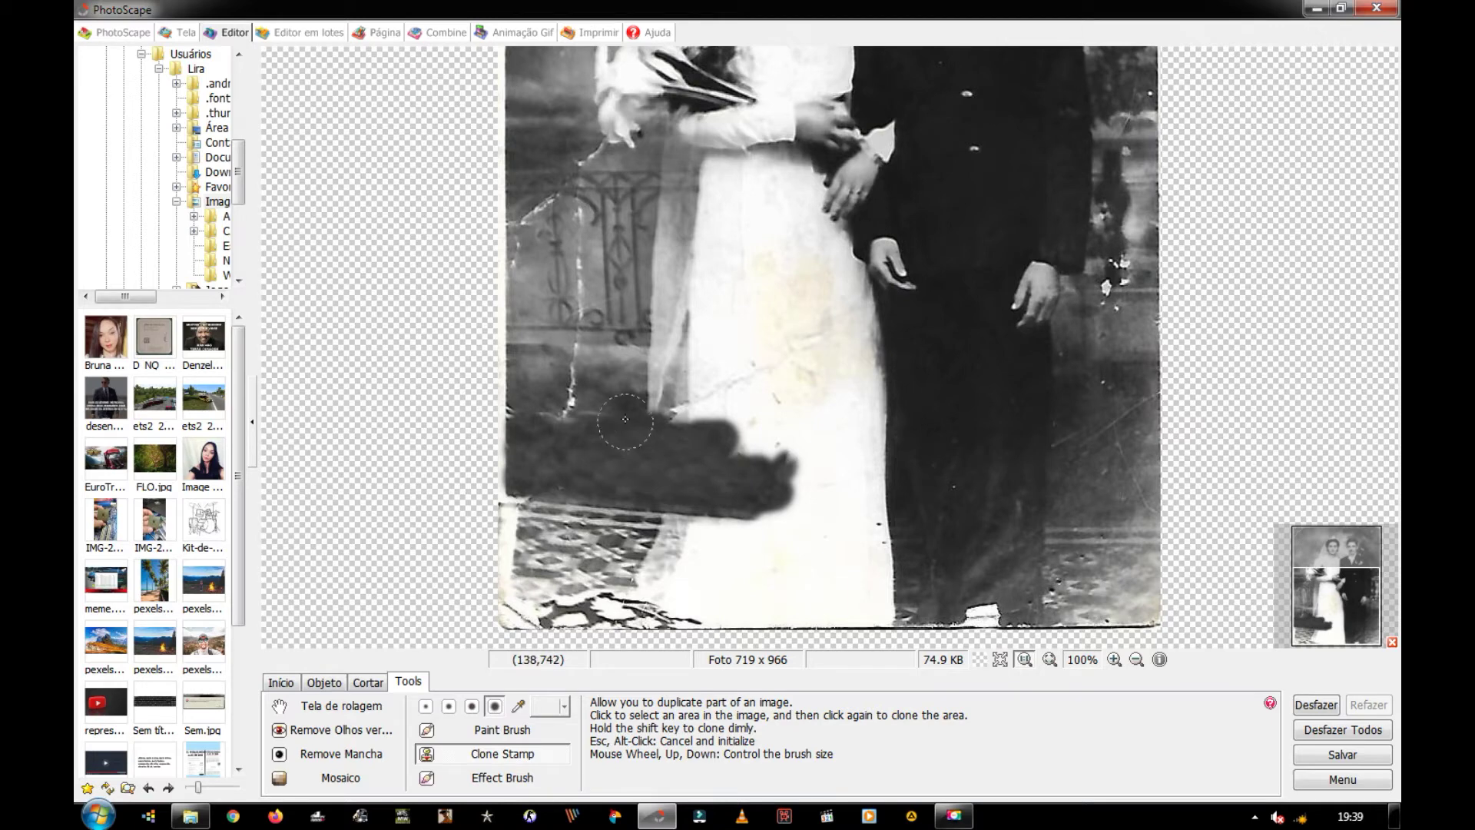
Darken the white crack, the grey area above the patch, and the light left-edge strip.
click(606, 369)
mouse_move(580, 360)
mouse_down()
mouse_move(572, 387)
mouse_move(622, 441)
mouse_up()
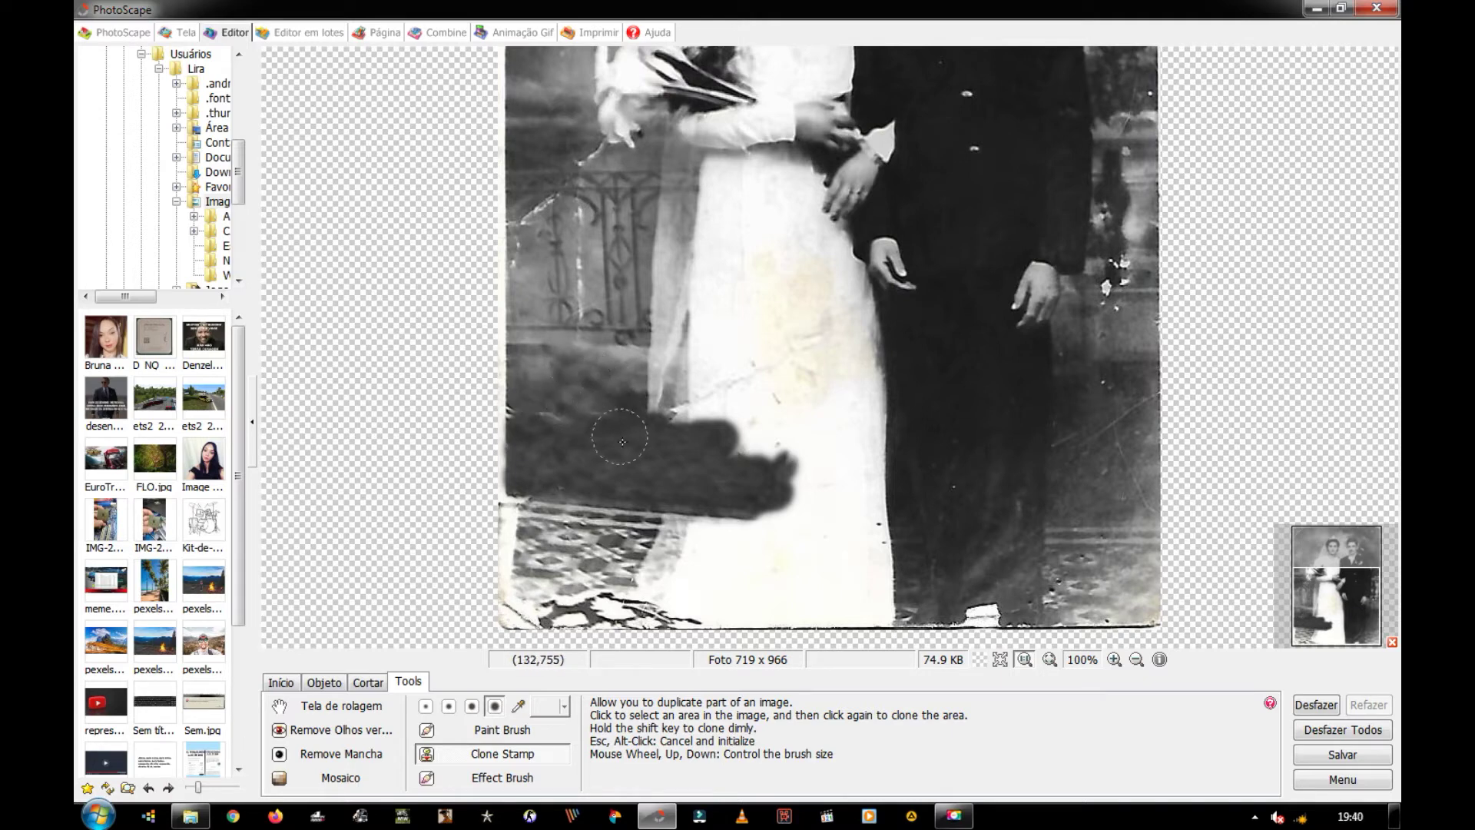
mouse_move(626, 448)
mouse_down()
mouse_move(526, 408)
mouse_move(562, 444)
mouse_up()
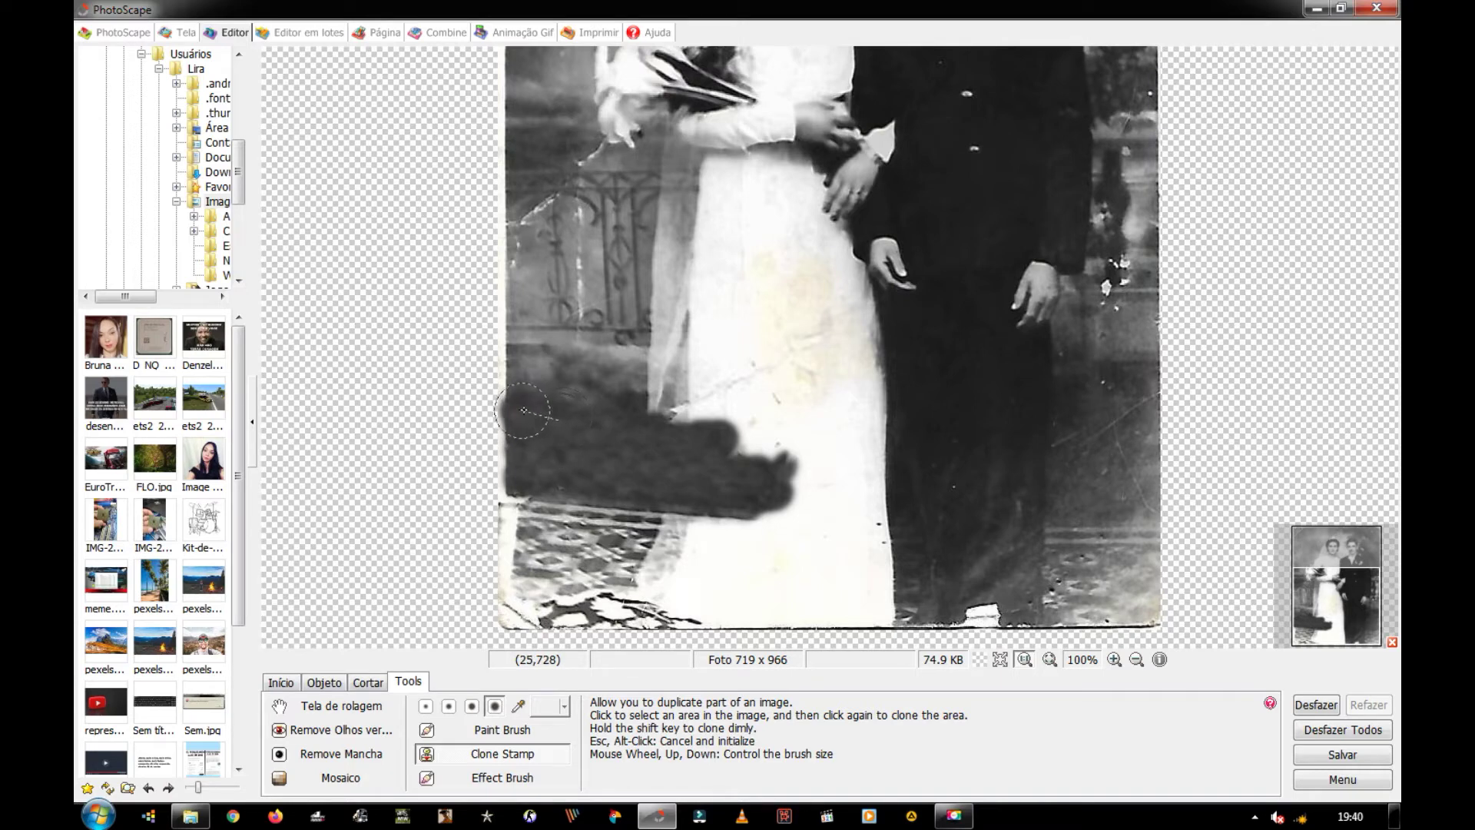
drag(522, 452, 545, 452)
scroll(550, 432, down, 1)
click(559, 436)
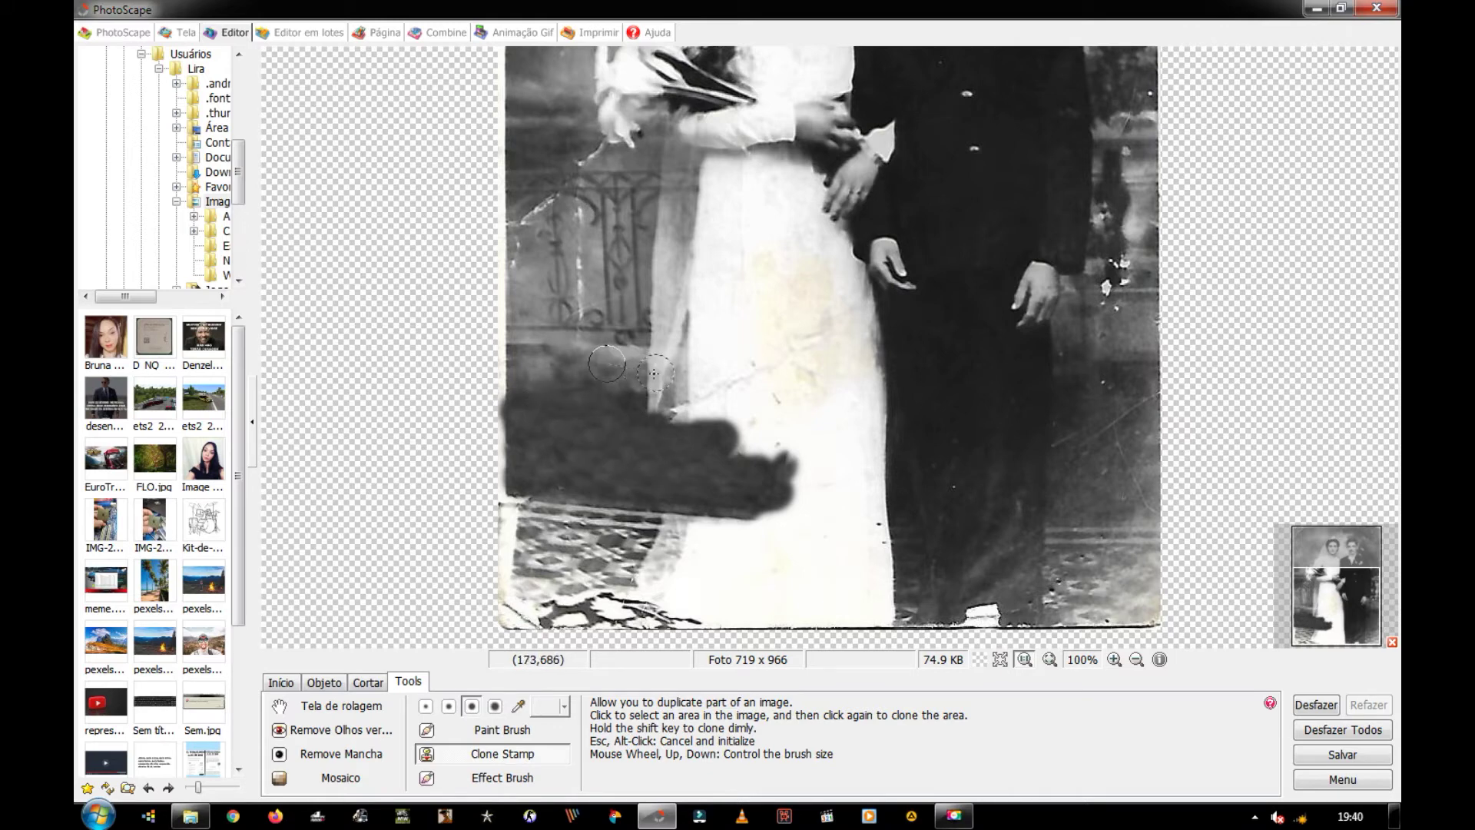
drag(651, 362, 627, 369)
key(ctrl+z)
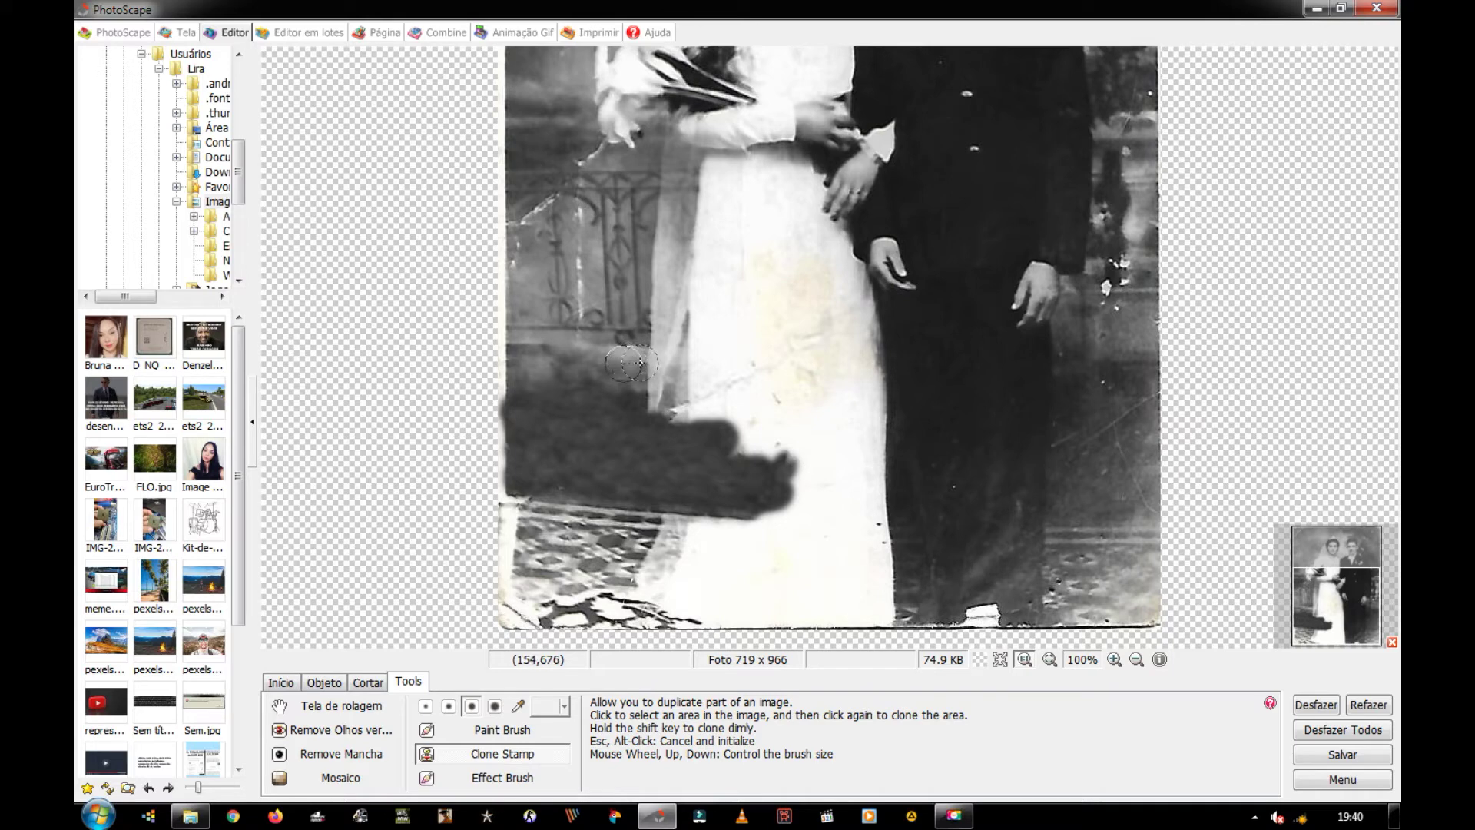
Extend the dark cloned patch beside and rightward across the bride's white dress.
click(647, 383)
drag(657, 393, 688, 450)
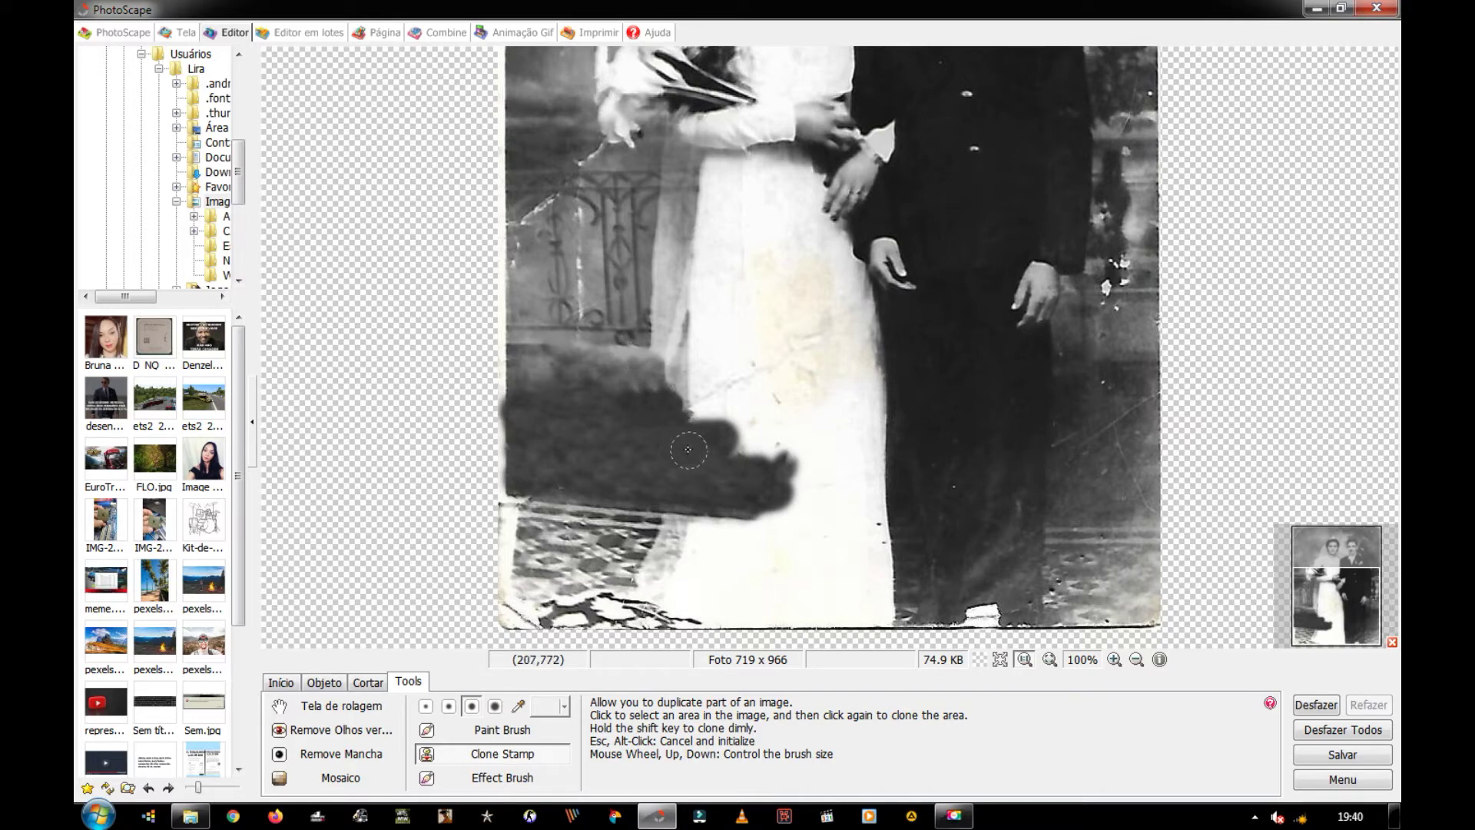
drag(619, 382, 663, 395)
scroll(584, 404, up, 1)
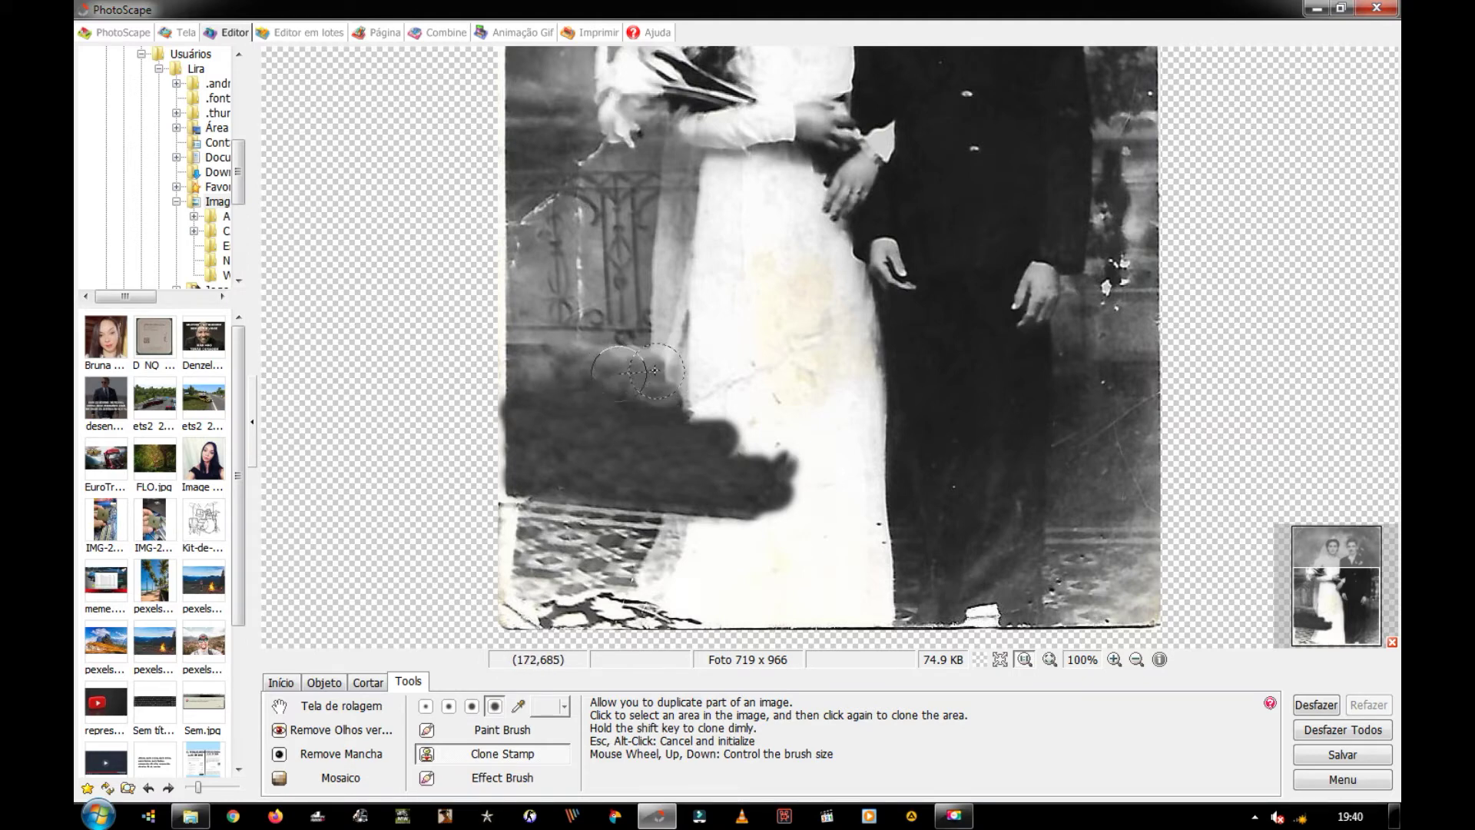
drag(652, 368, 674, 403)
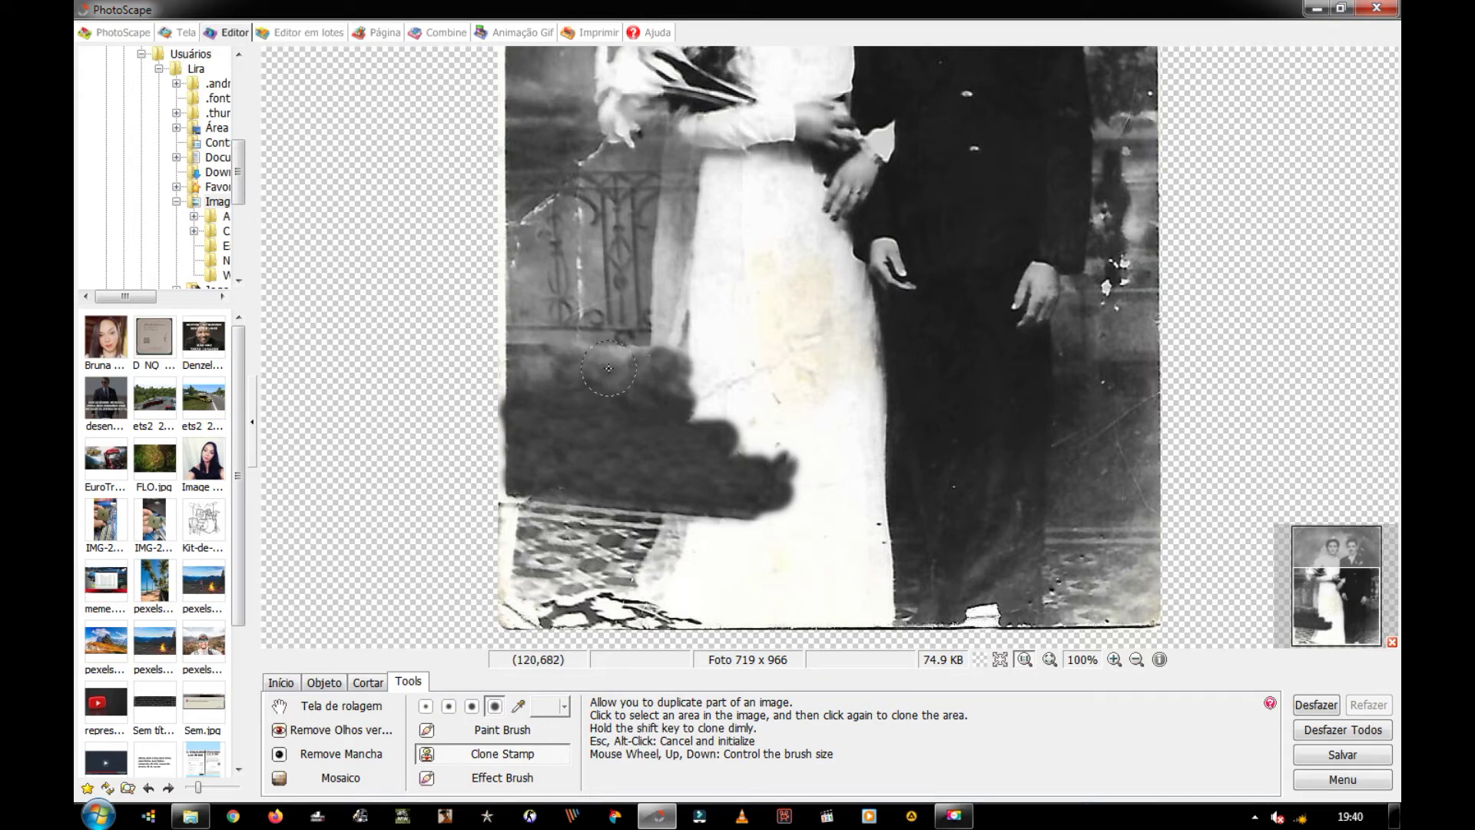
drag(617, 364, 680, 369)
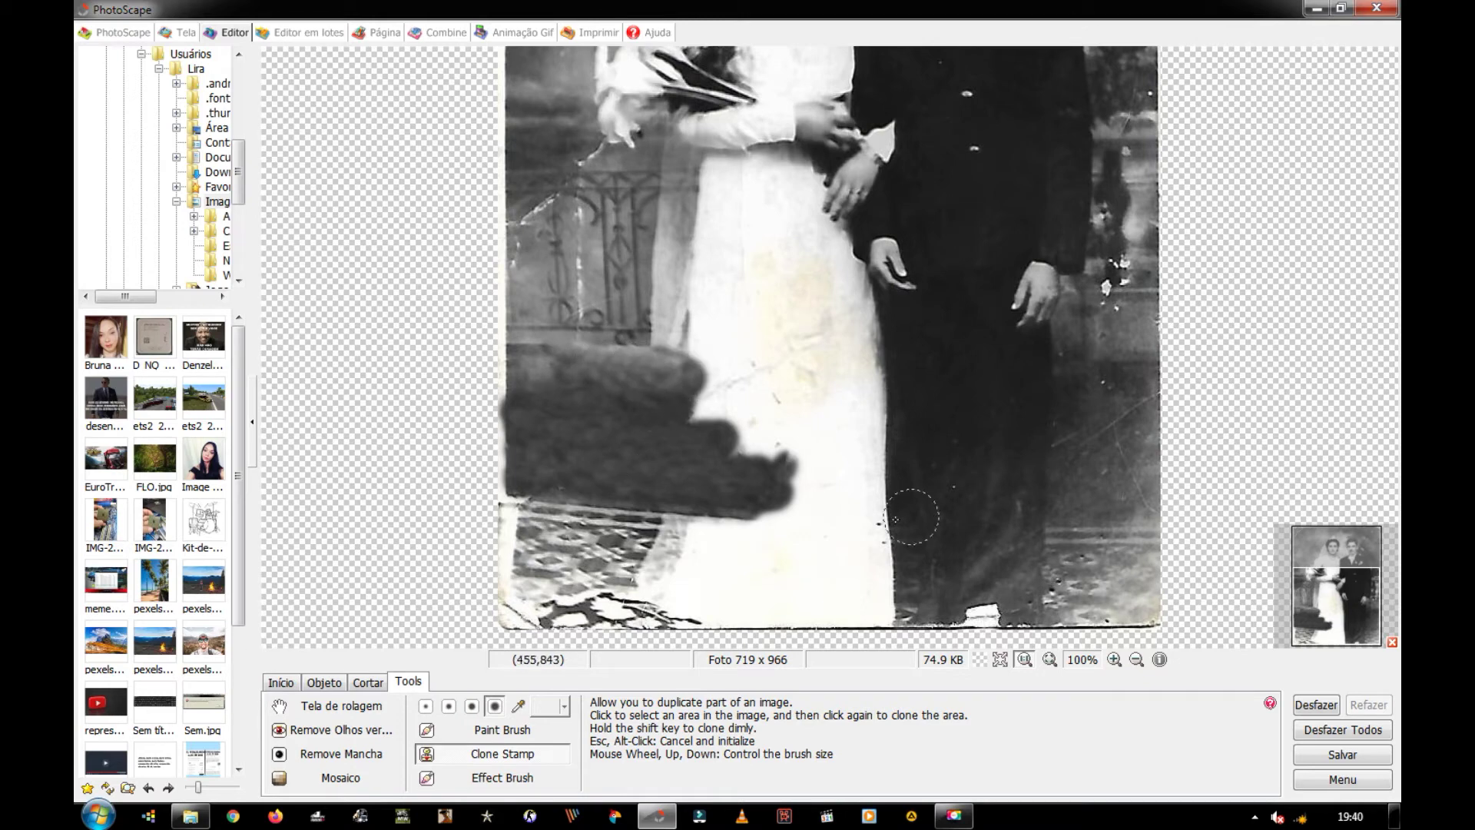
drag(733, 446, 853, 441)
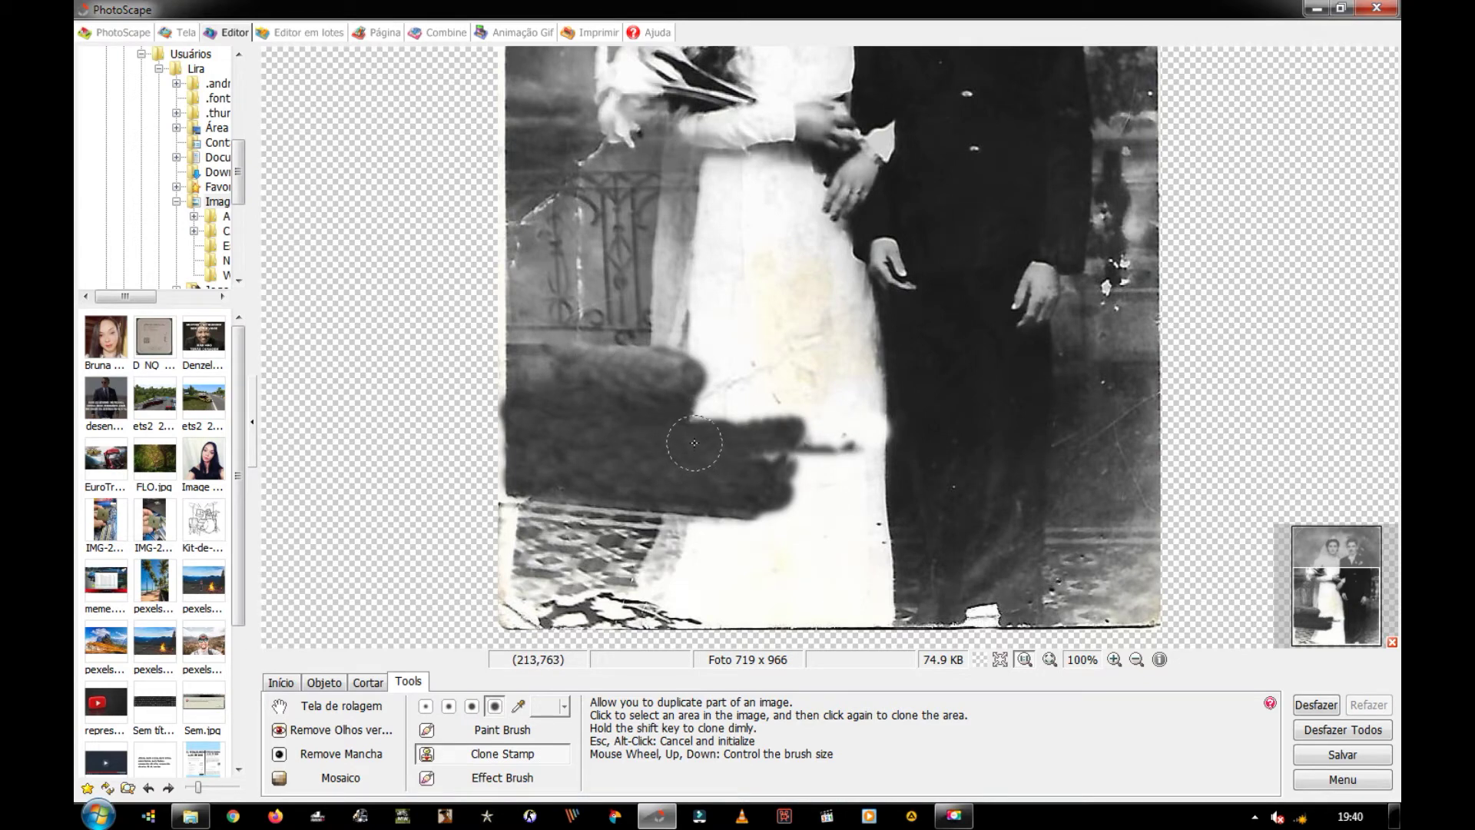
key(ctrl+z)
mouse_move(707, 460)
mouse_down()
mouse_move(799, 474)
mouse_move(732, 422)
mouse_move(852, 503)
mouse_move(860, 416)
mouse_move(881, 484)
mouse_up()
mouse_move(621, 375)
mouse_down()
mouse_move(689, 366)
mouse_move(660, 377)
mouse_up()
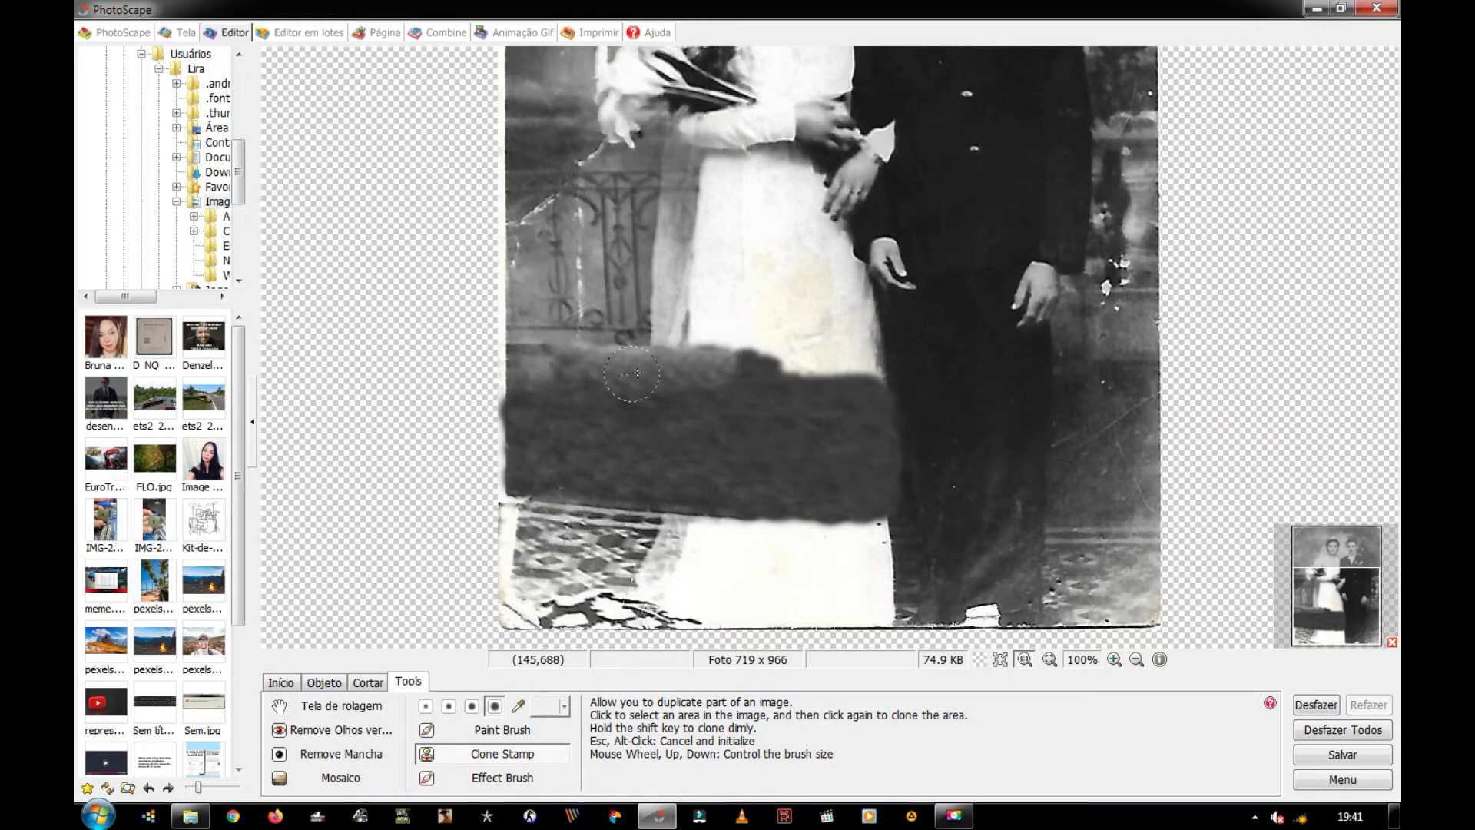
Smooth the dark band's top edge and start cloning floor texture along its lower border.
scroll(579, 375, down, 1)
mouse_move(581, 384)
mouse_down()
mouse_move(536, 376)
mouse_move(600, 476)
mouse_move(843, 374)
mouse_up()
scroll(536, 377, up, 1)
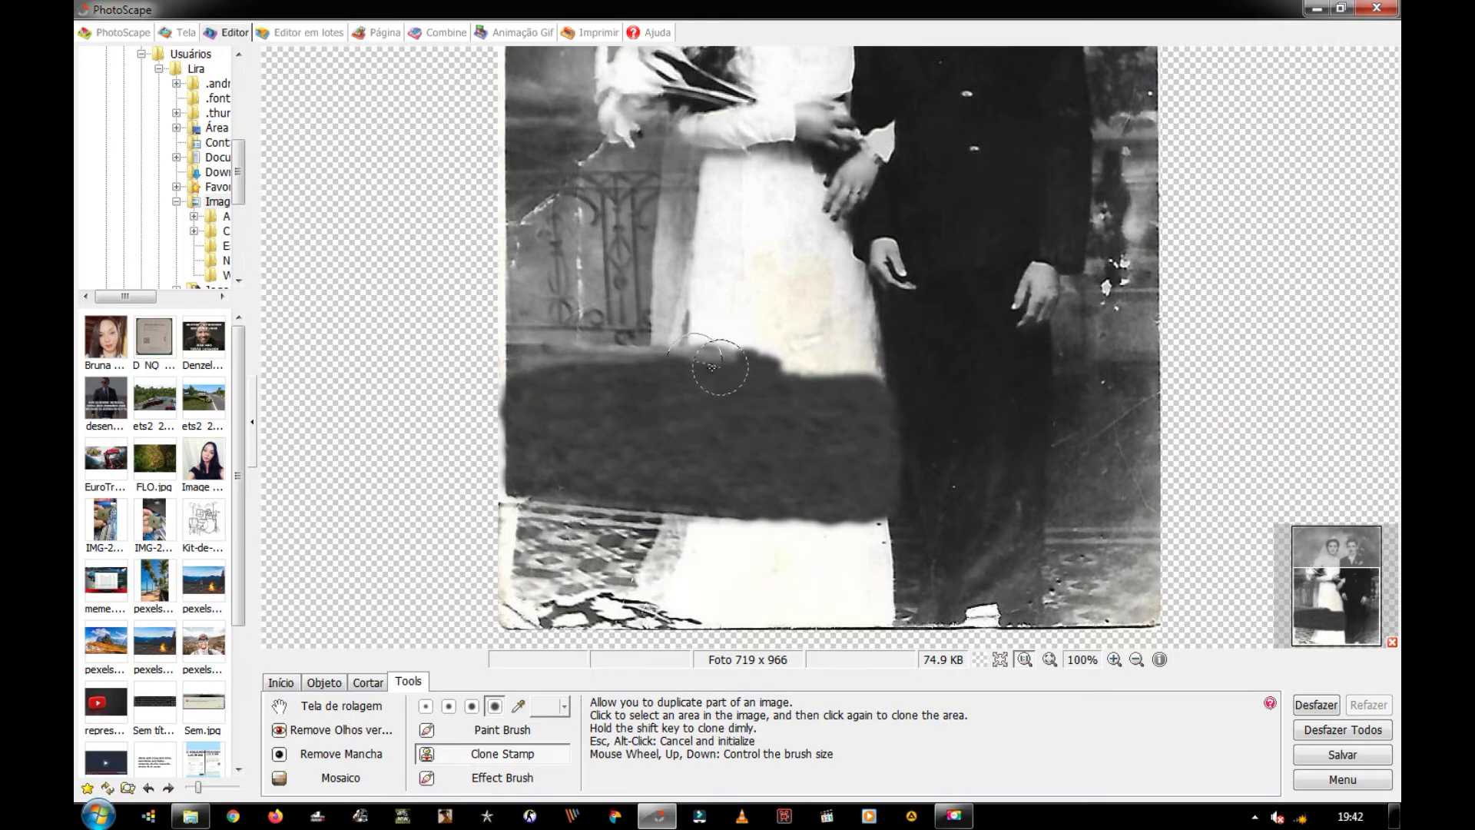
drag(843, 373, 884, 380)
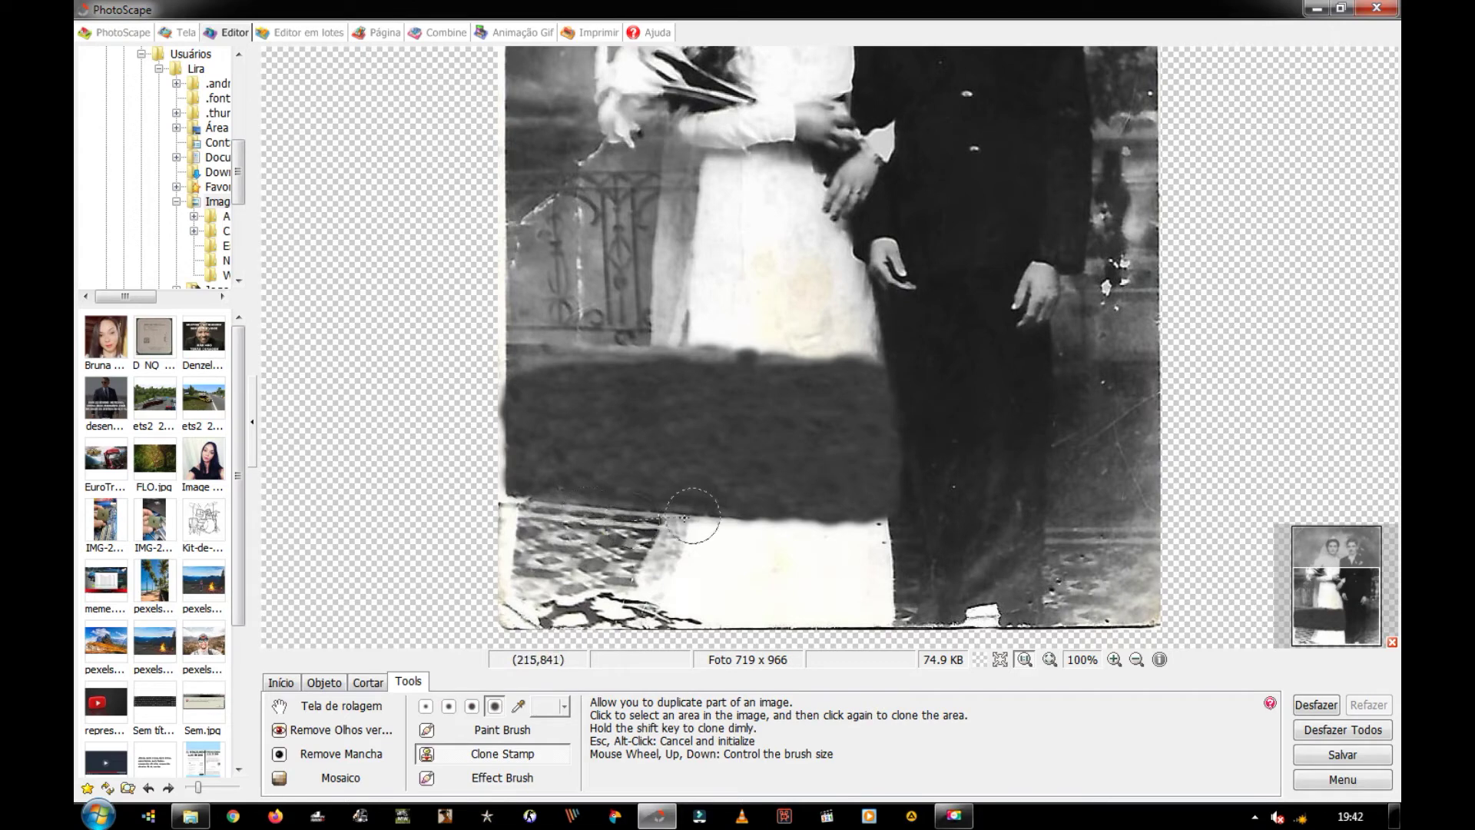
drag(698, 512, 627, 506)
key(ctrl+z)
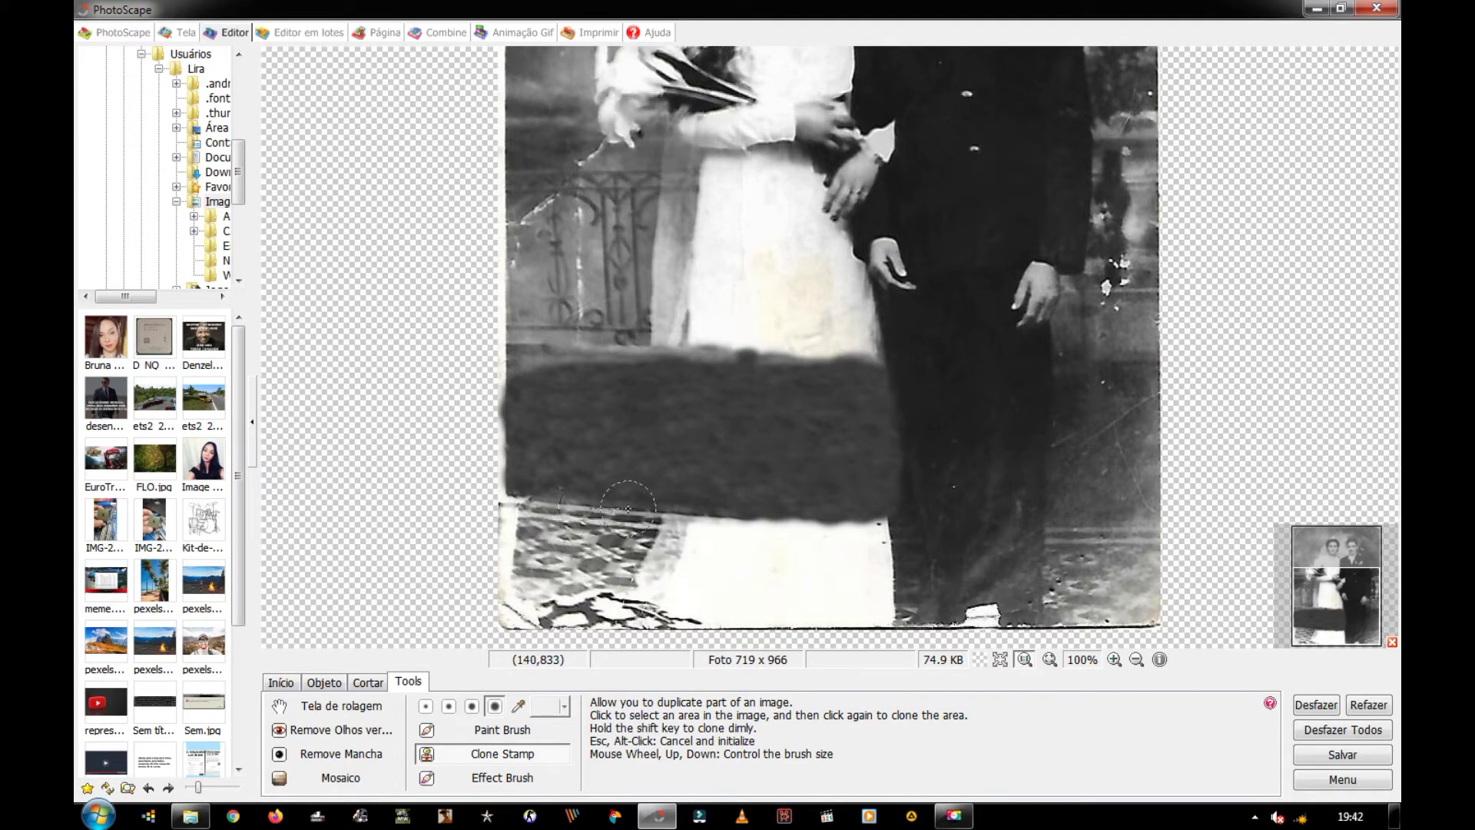
click(677, 514)
Cover the white dress hem and bottom strip with cloned floor pattern up to the groom.
drag(748, 515, 883, 529)
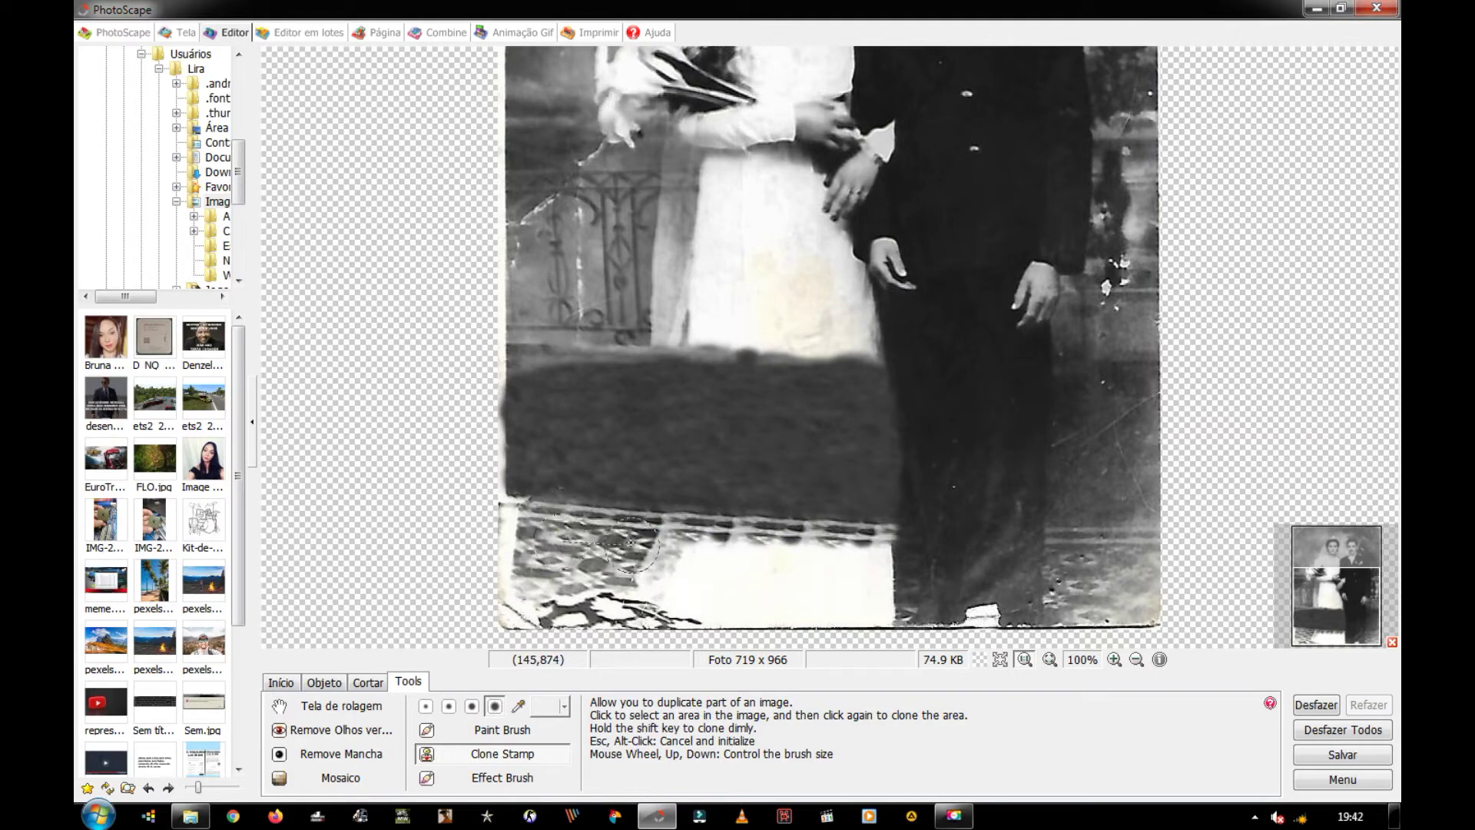
drag(627, 516, 861, 524)
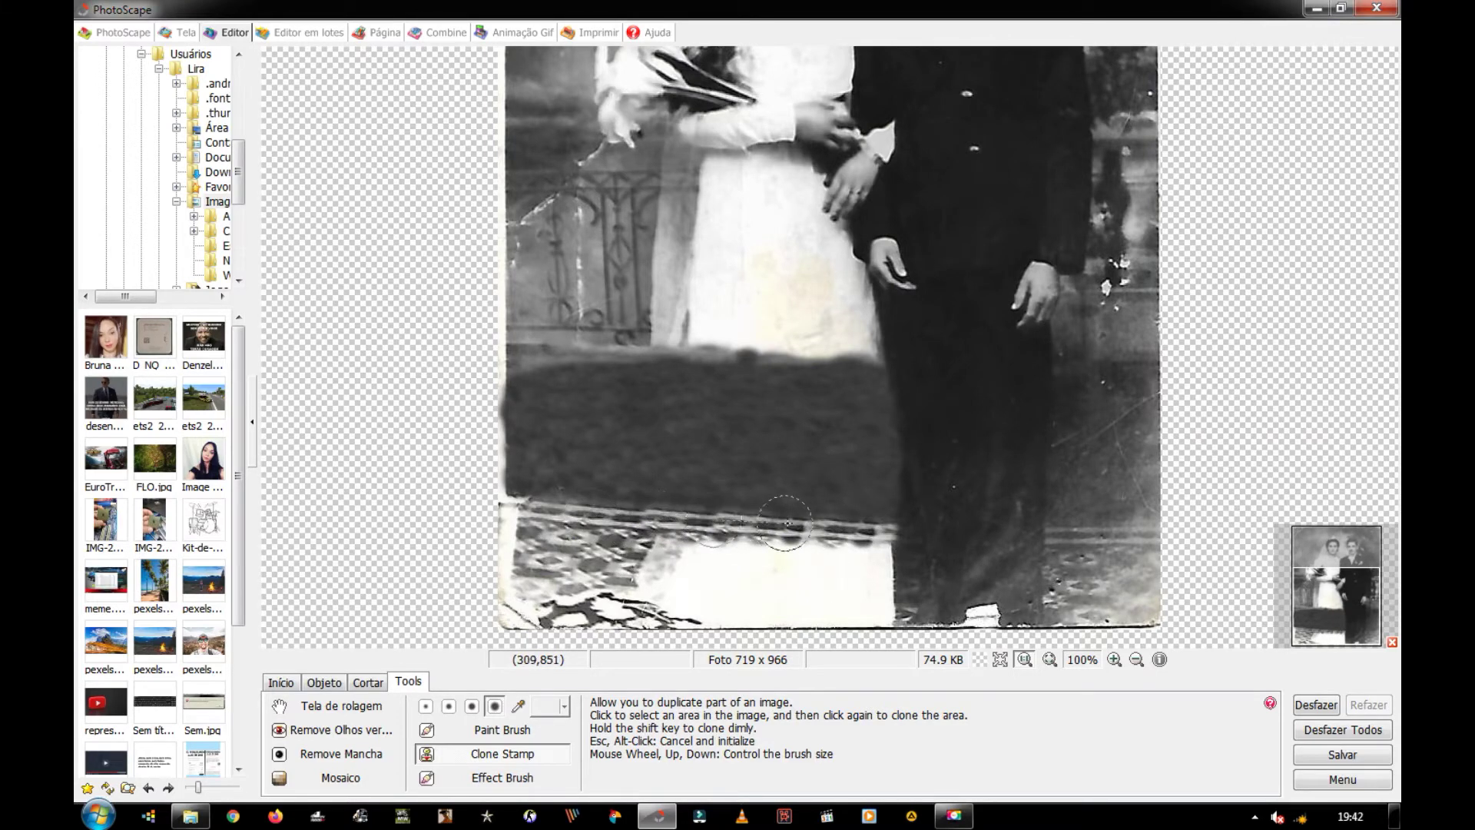
key(Escape)
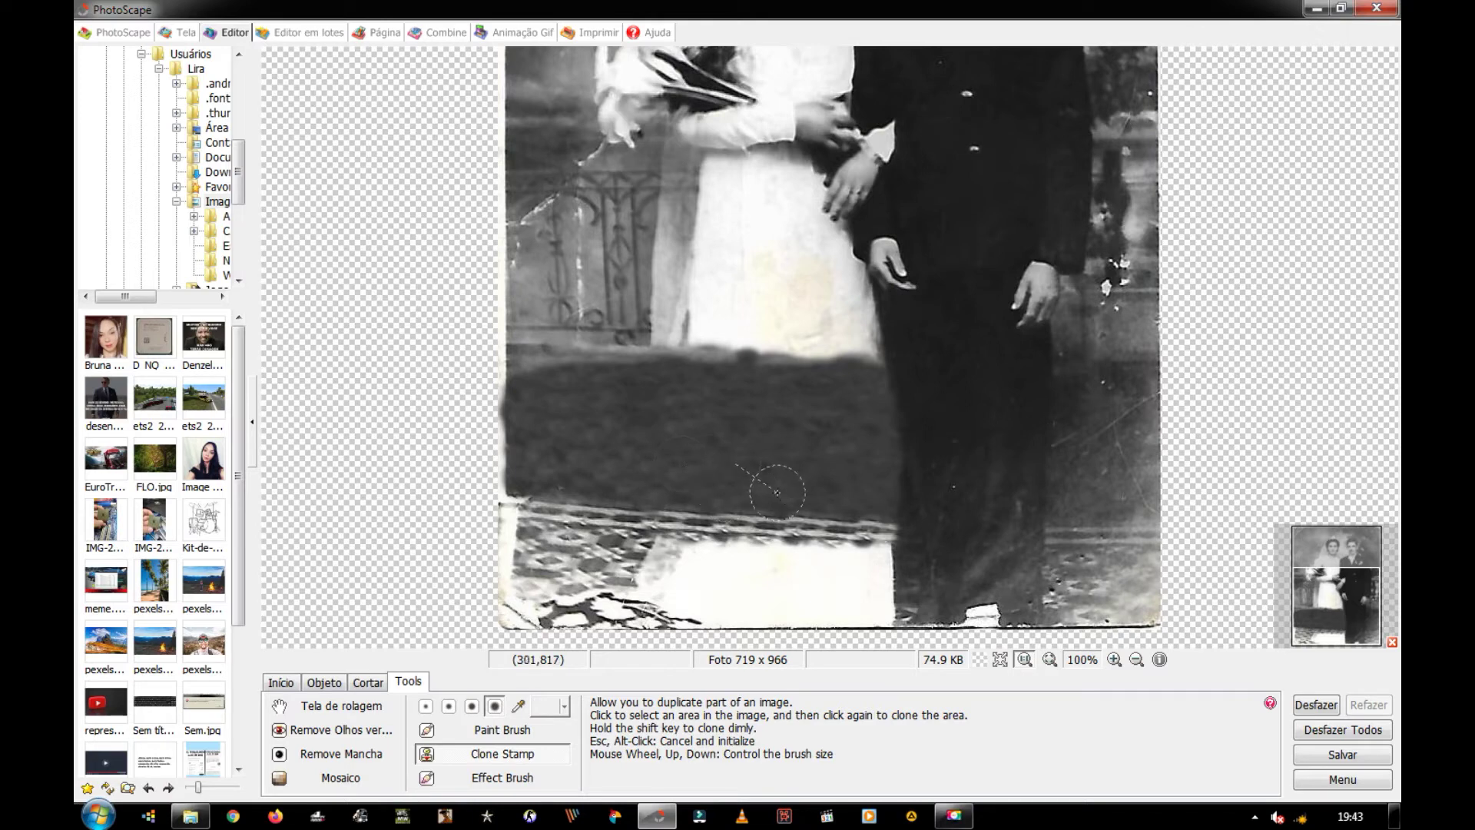
drag(624, 555, 881, 563)
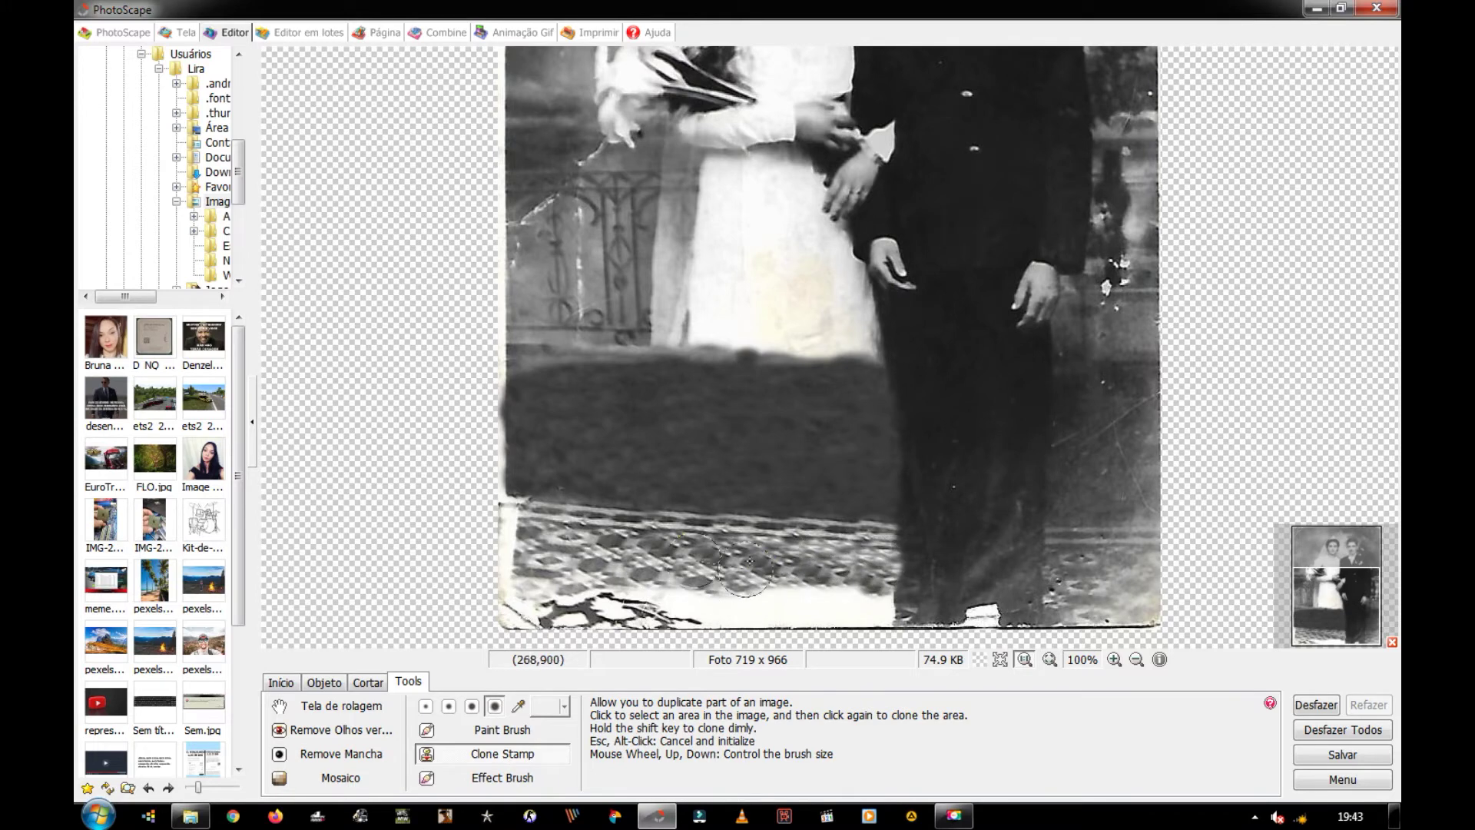
mouse_move(749, 593)
mouse_down()
mouse_move(845, 592)
mouse_move(540, 560)
mouse_move(759, 609)
mouse_up()
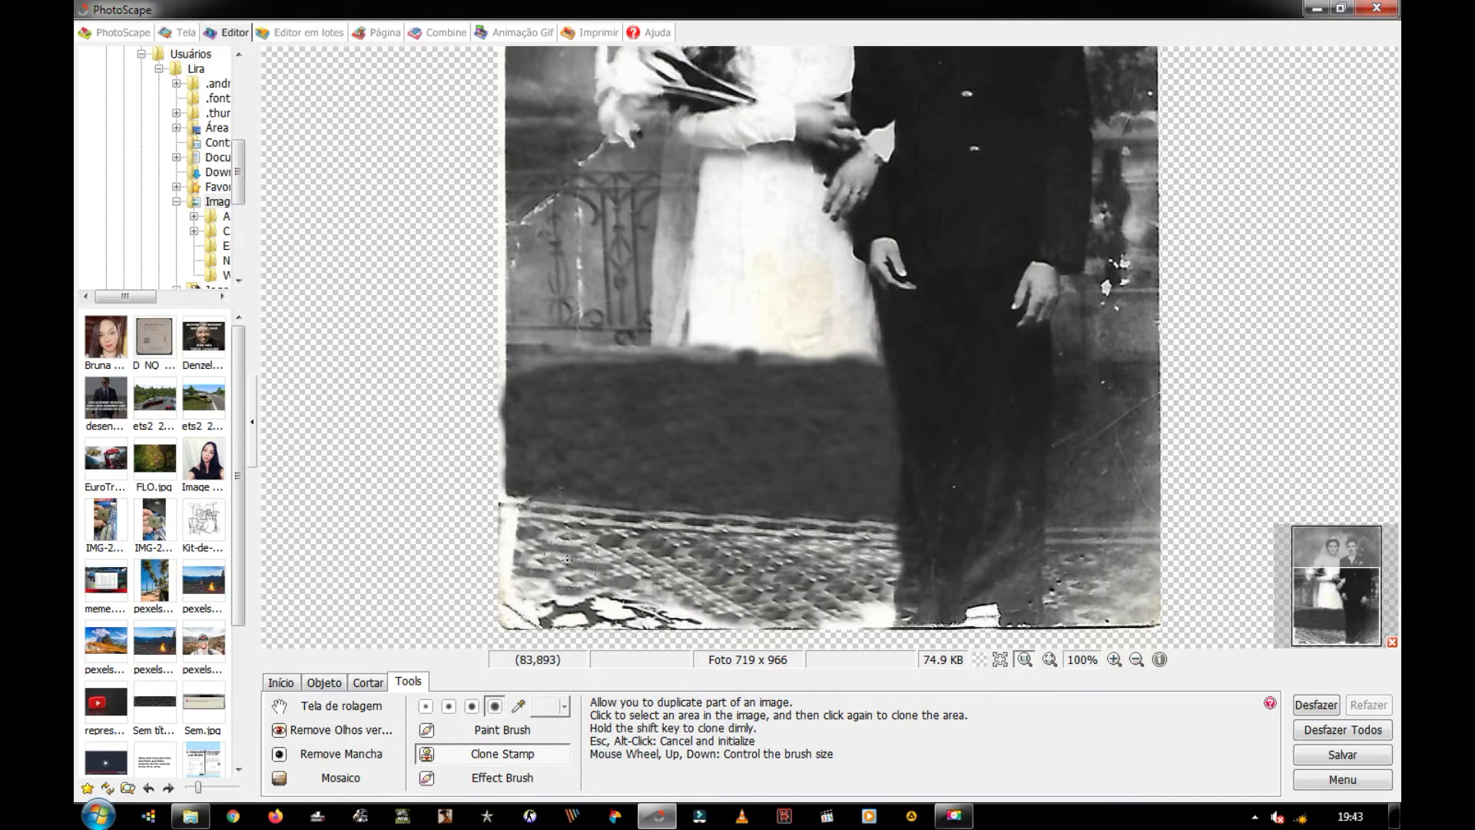
mouse_move(759, 609)
mouse_down()
mouse_move(654, 557)
mouse_move(681, 577)
mouse_move(835, 605)
mouse_up()
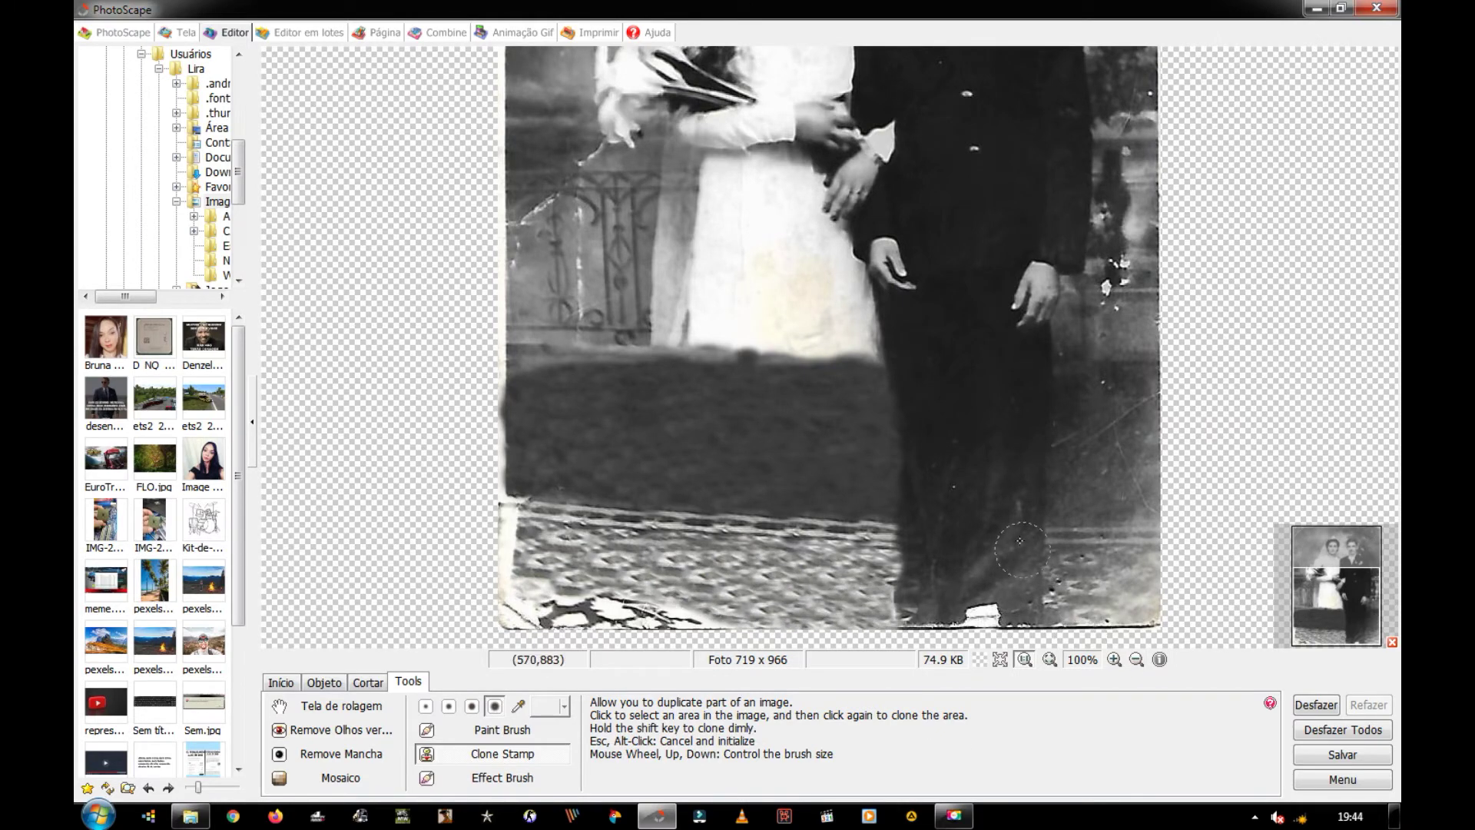
click(1050, 660)
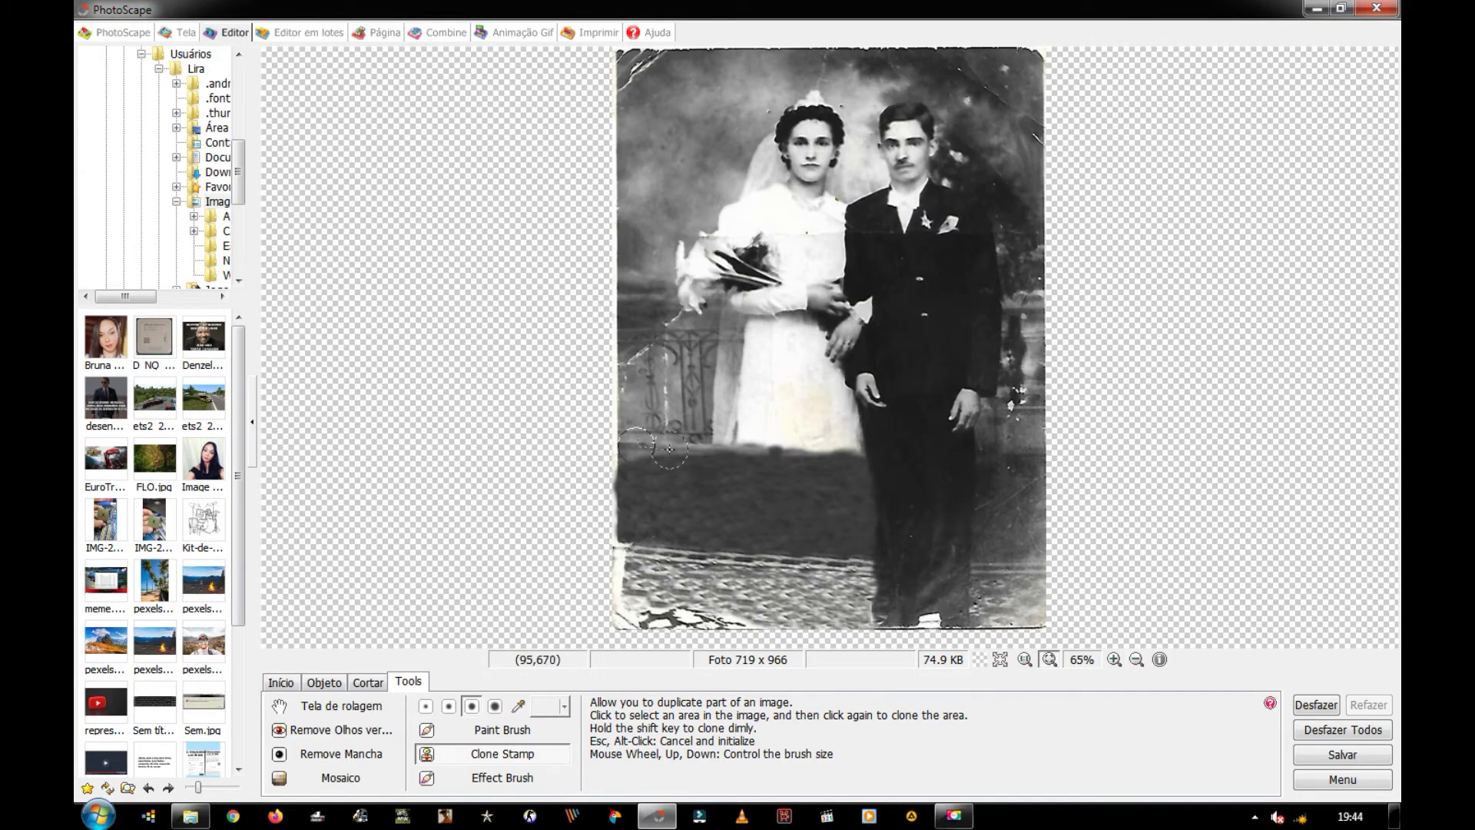
Clone background over the bride's head, shoulder and bouquet, and railing over her arm.
drag(661, 447, 864, 450)
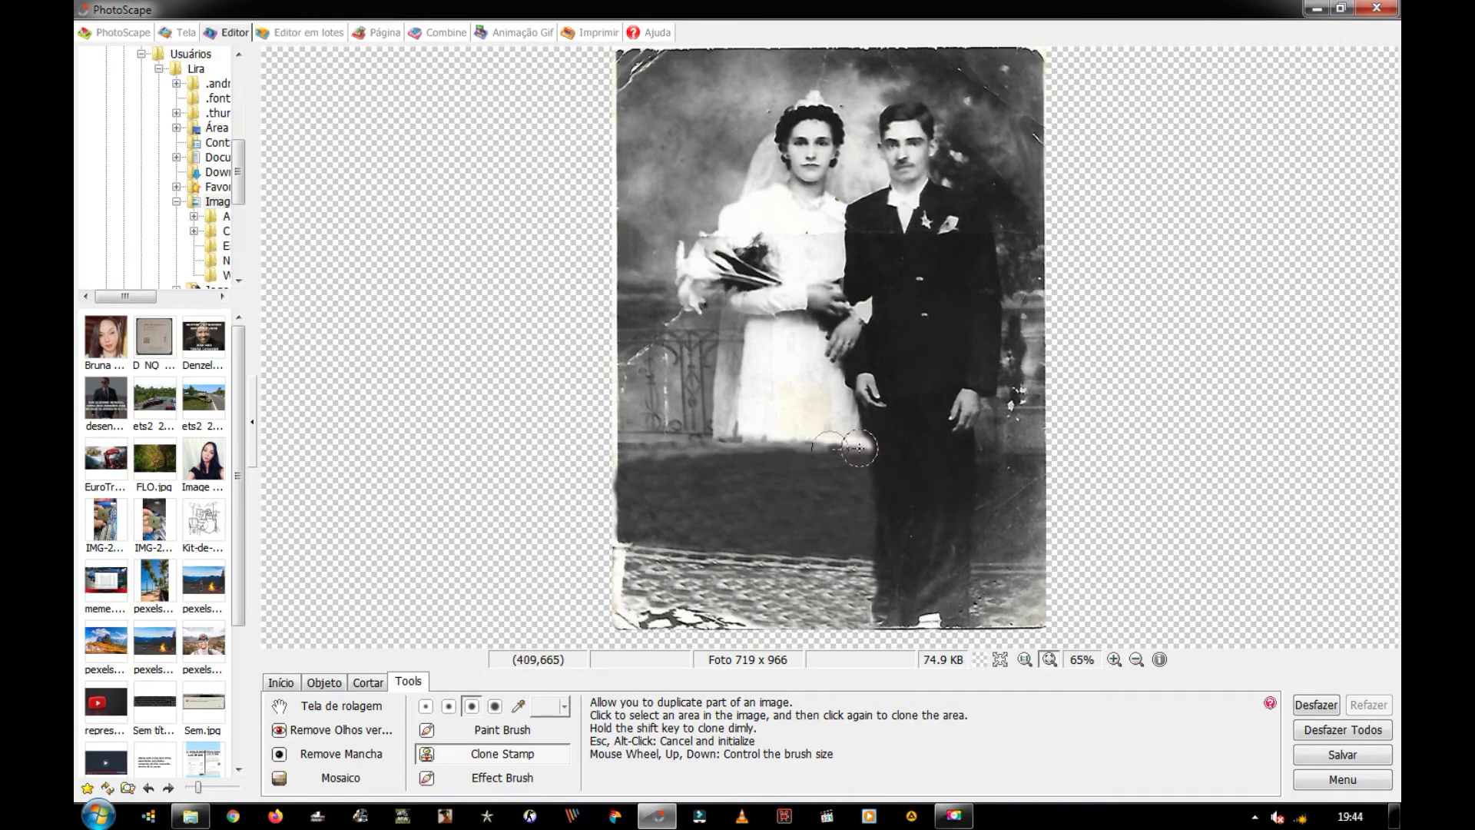
scroll(738, 237, up, 1)
mouse_move(722, 123)
mouse_down()
mouse_move(817, 104)
mouse_move(818, 144)
mouse_move(716, 209)
mouse_up()
key(ctrl+z)
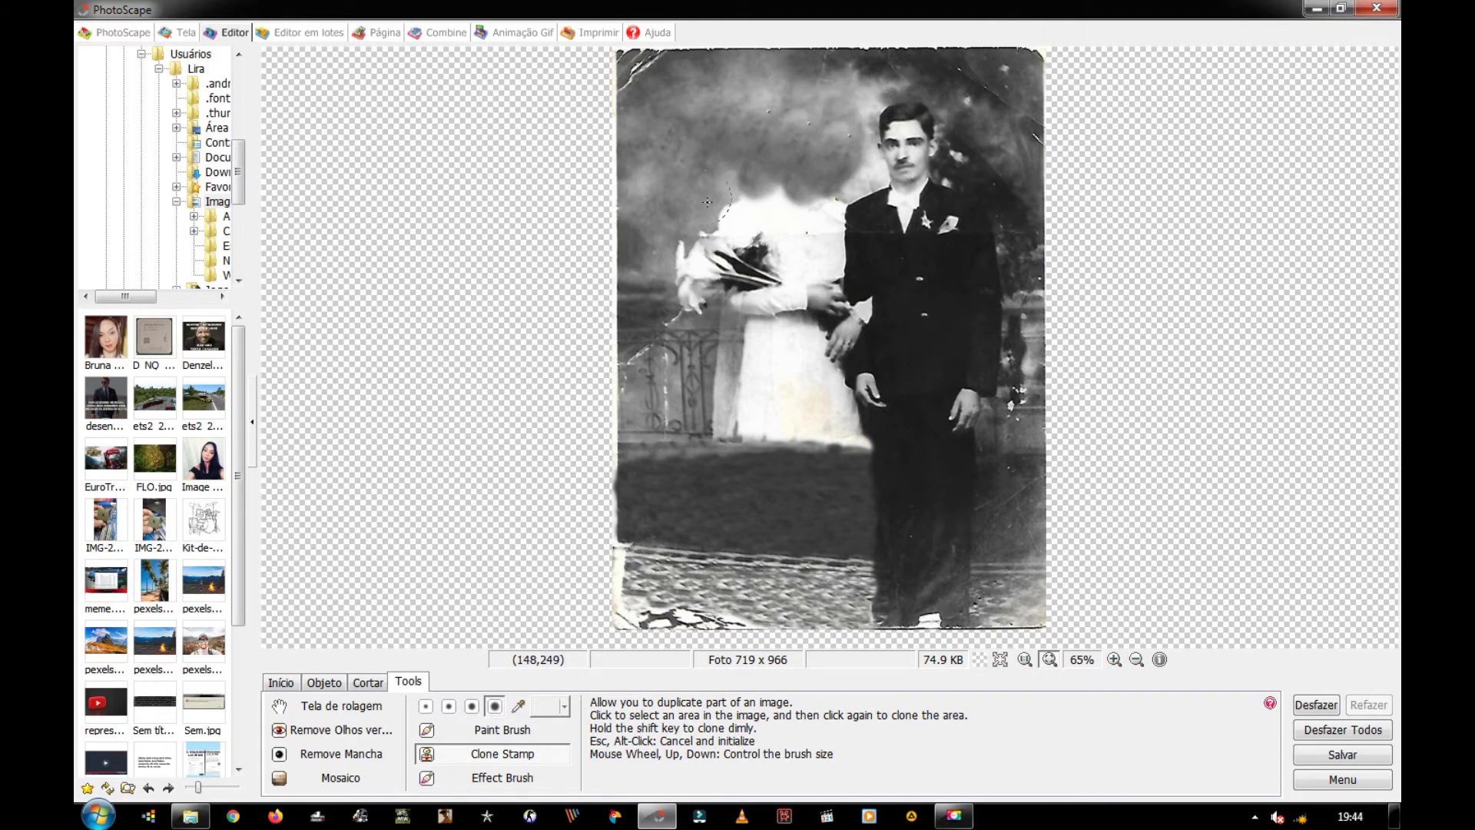
mouse_move(717, 212)
mouse_down()
mouse_move(729, 108)
mouse_move(759, 185)
mouse_move(675, 207)
mouse_up()
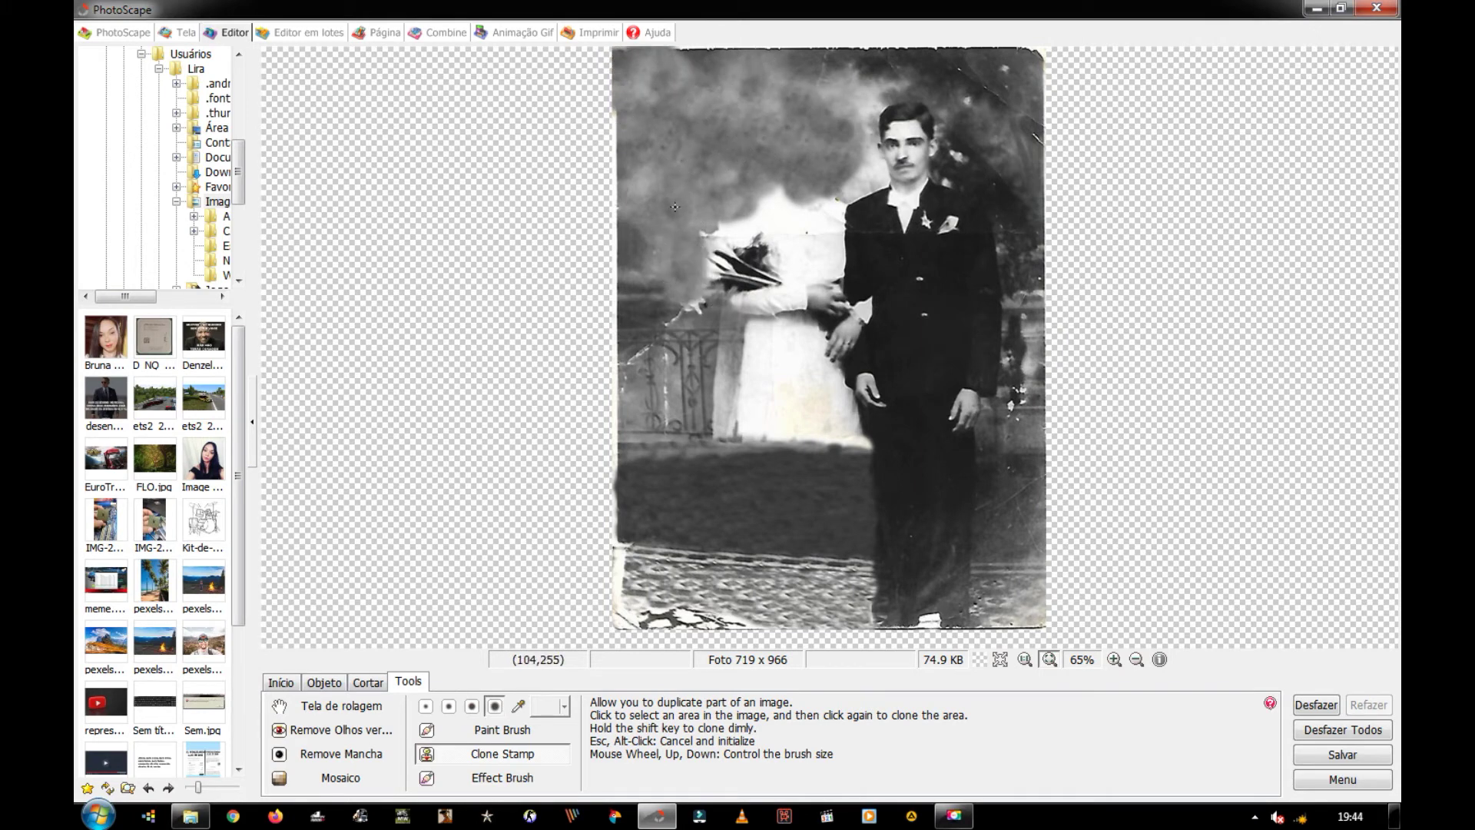
drag(641, 295, 759, 298)
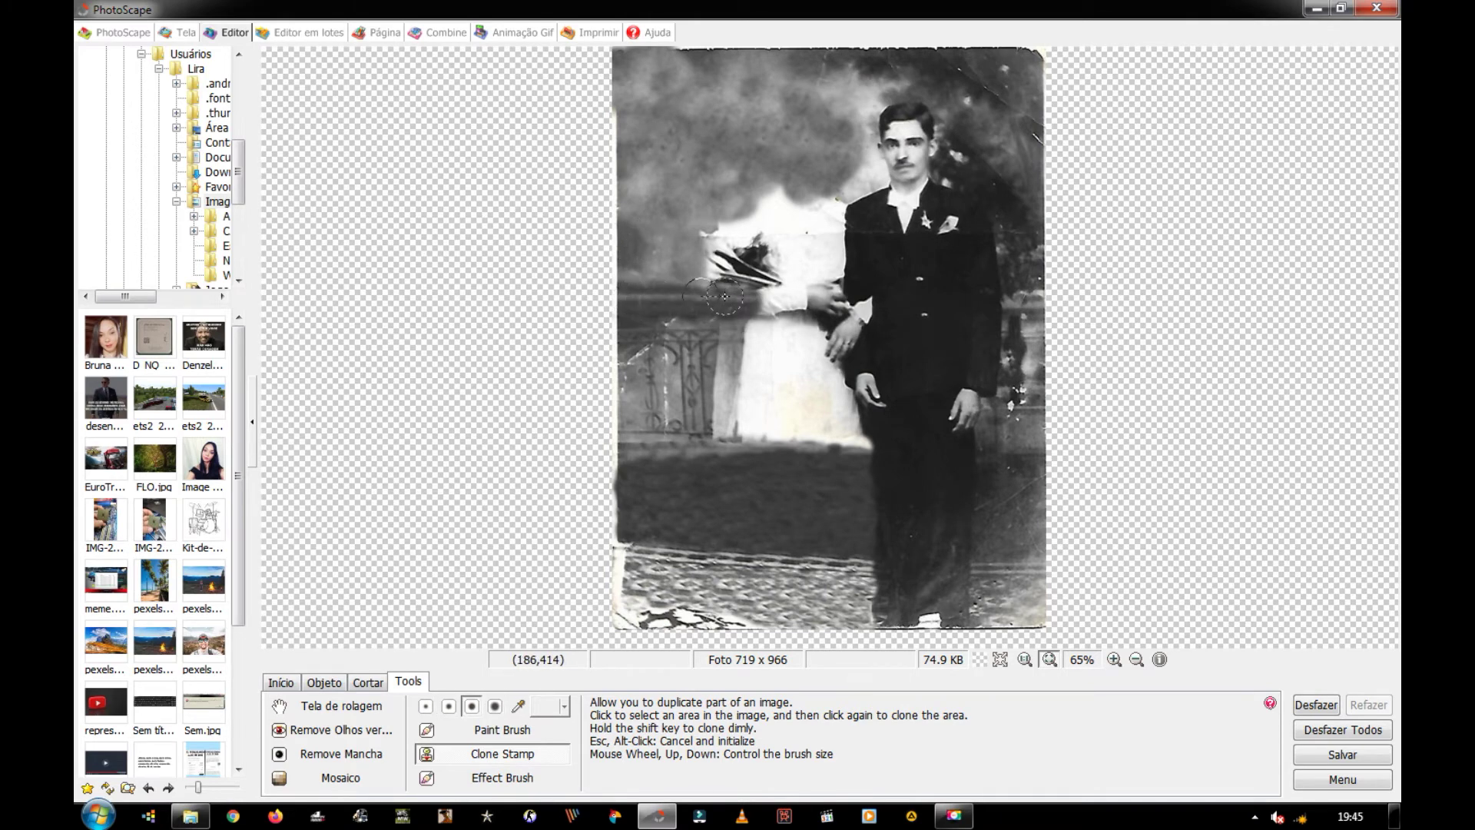
drag(657, 228, 772, 222)
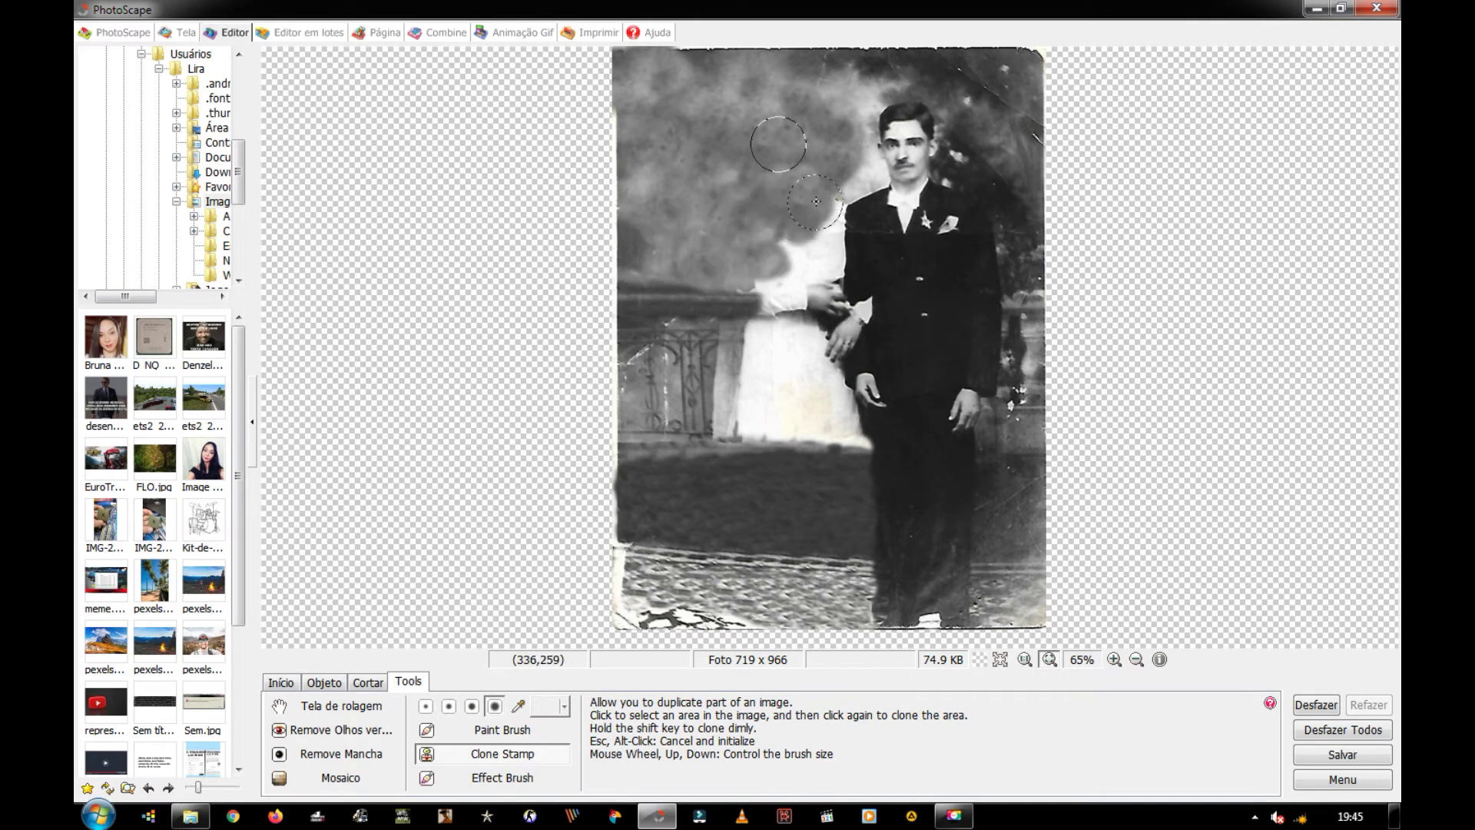
Cover the white patch by the groom's arm with dark background and clone railing into the gap.
scroll(867, 176, down, 1)
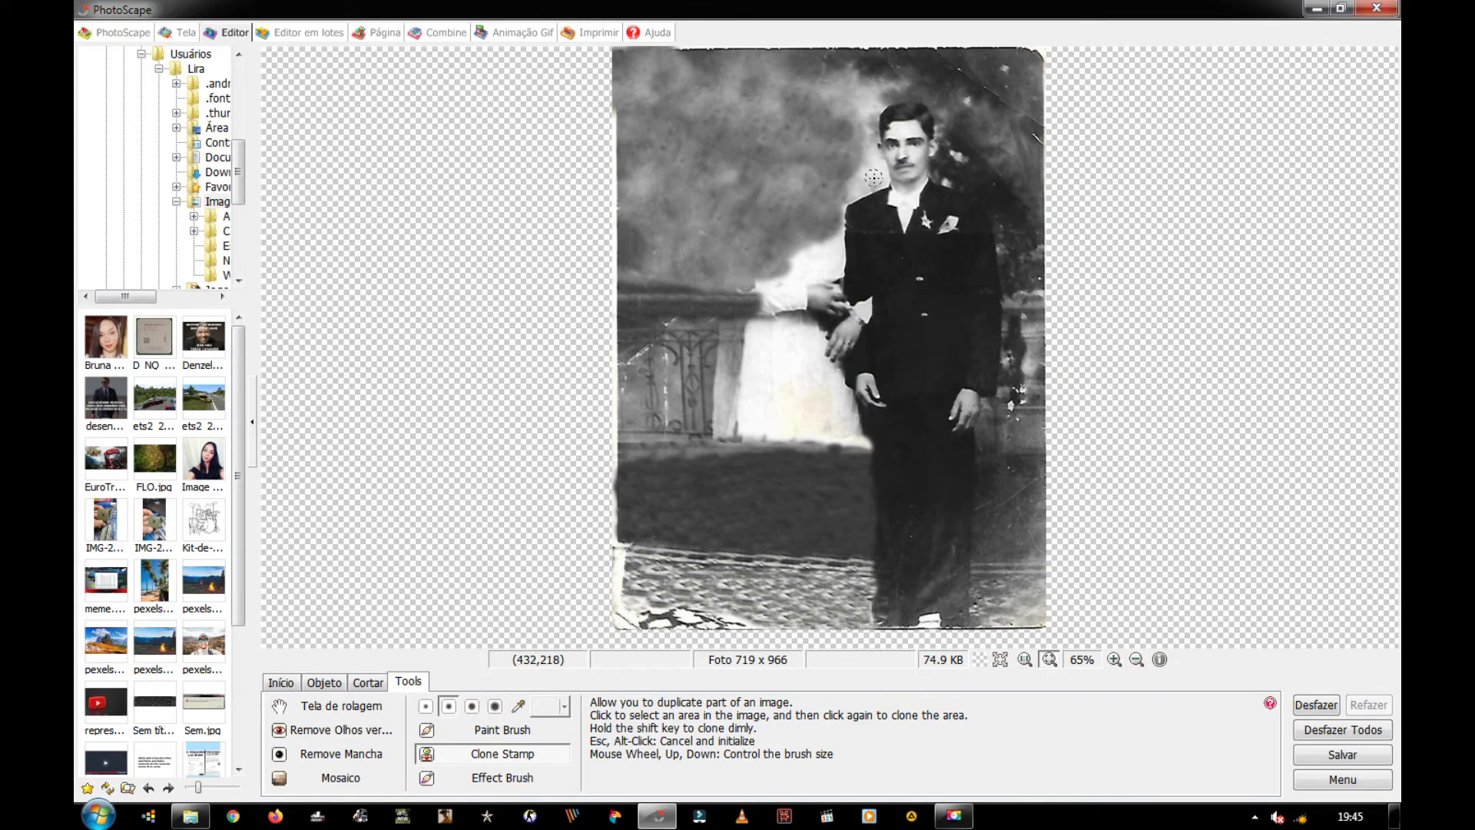
click(823, 158)
drag(818, 263, 803, 244)
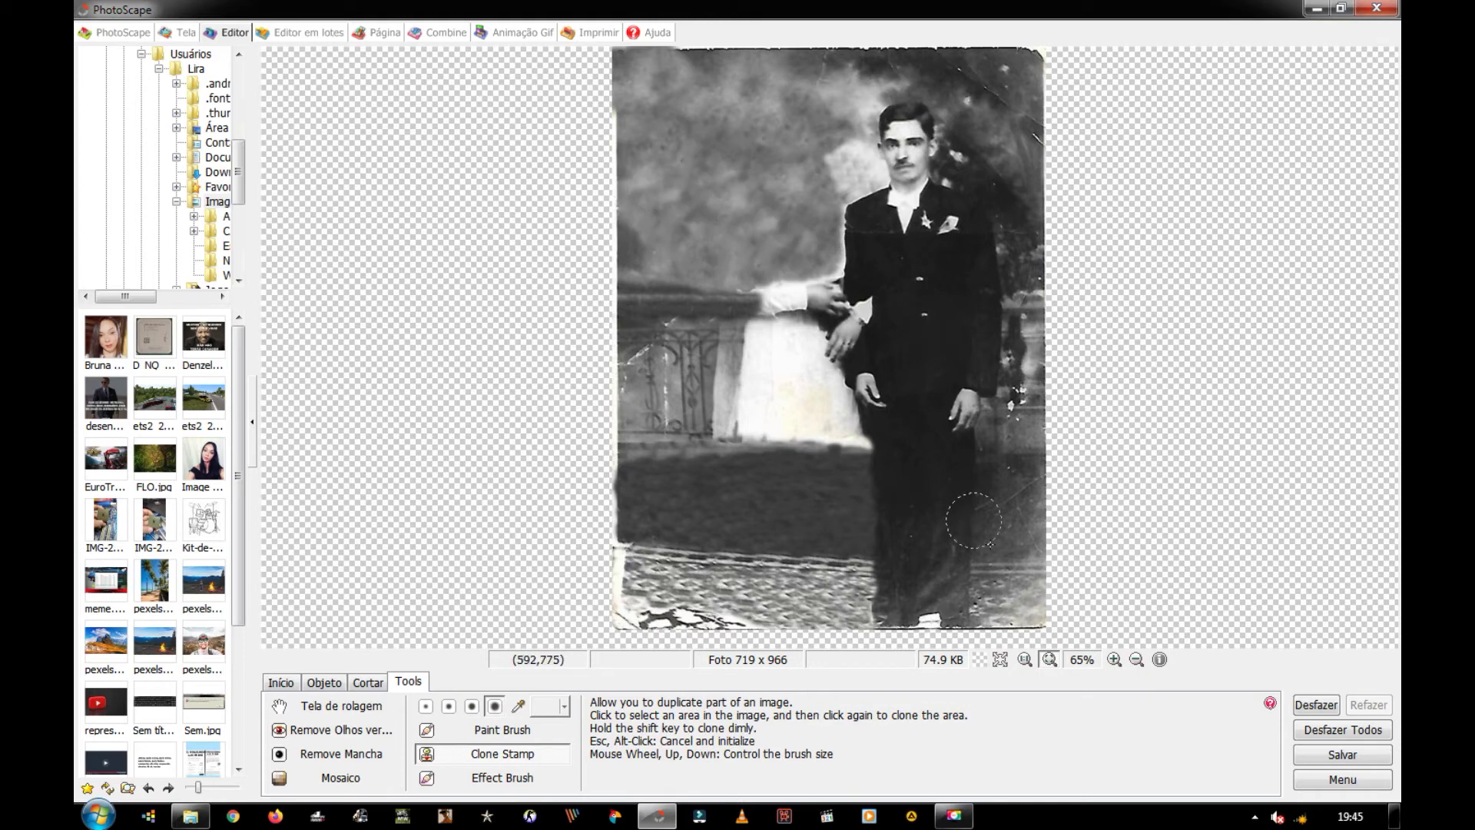
click(1114, 659)
scroll(1253, 626, down, 3)
click(615, 307)
drag(728, 302, 704, 358)
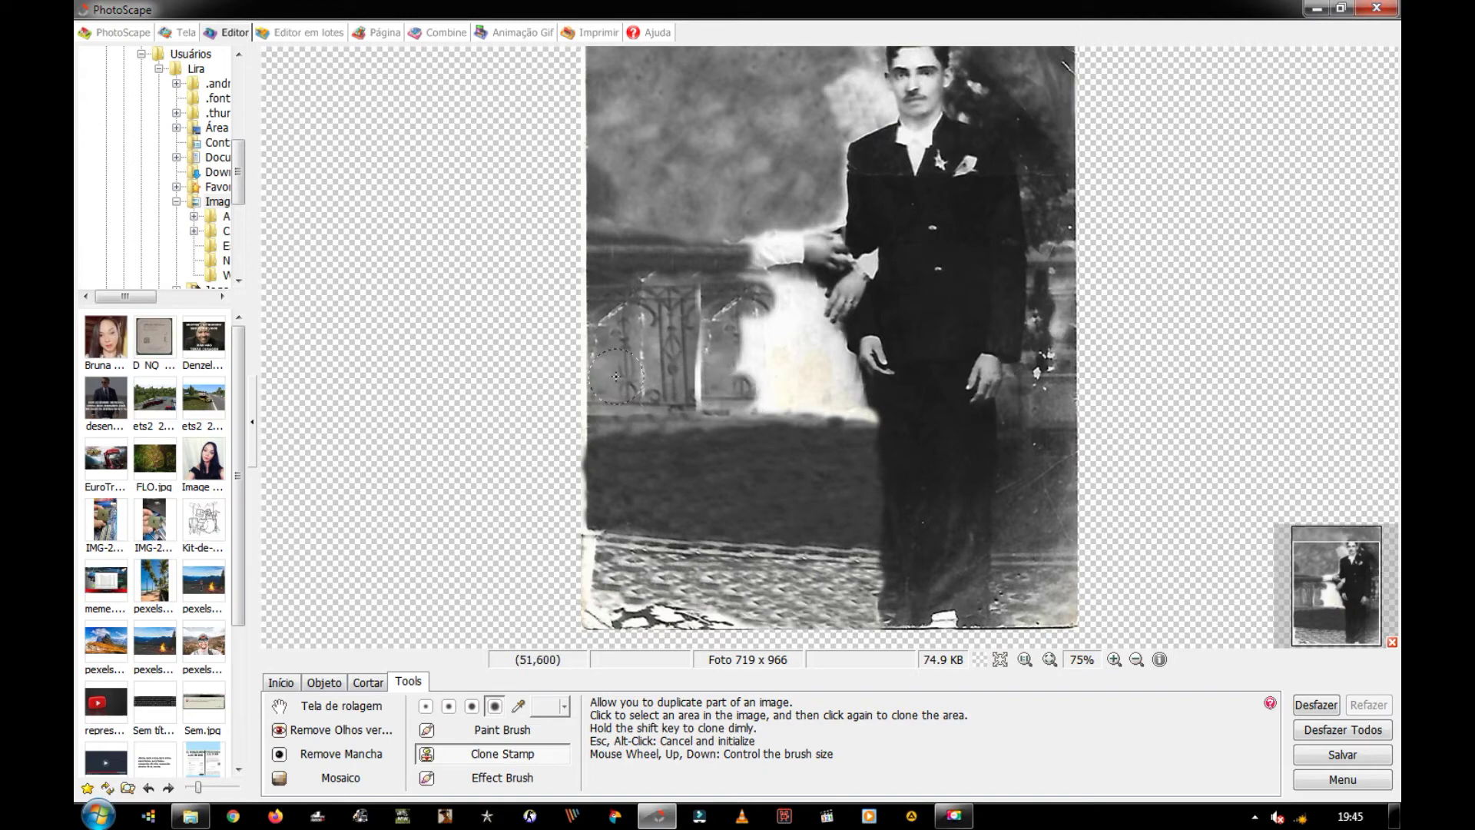
Undo the stray railing clone and clone over the bright streaks and arch highlights on the railing.
drag(602, 381, 605, 360)
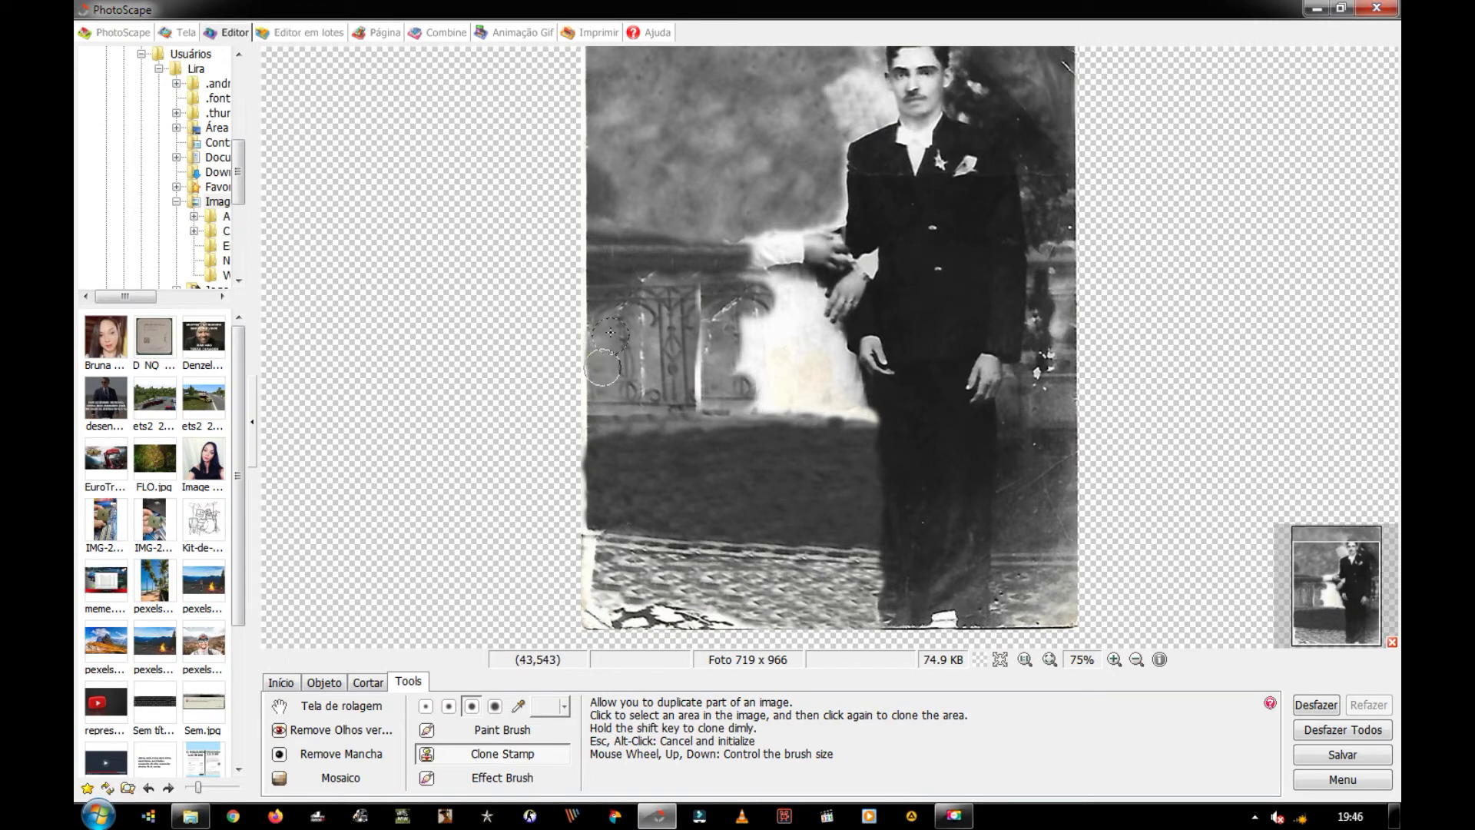
key(Escape)
key(ctrl+z)
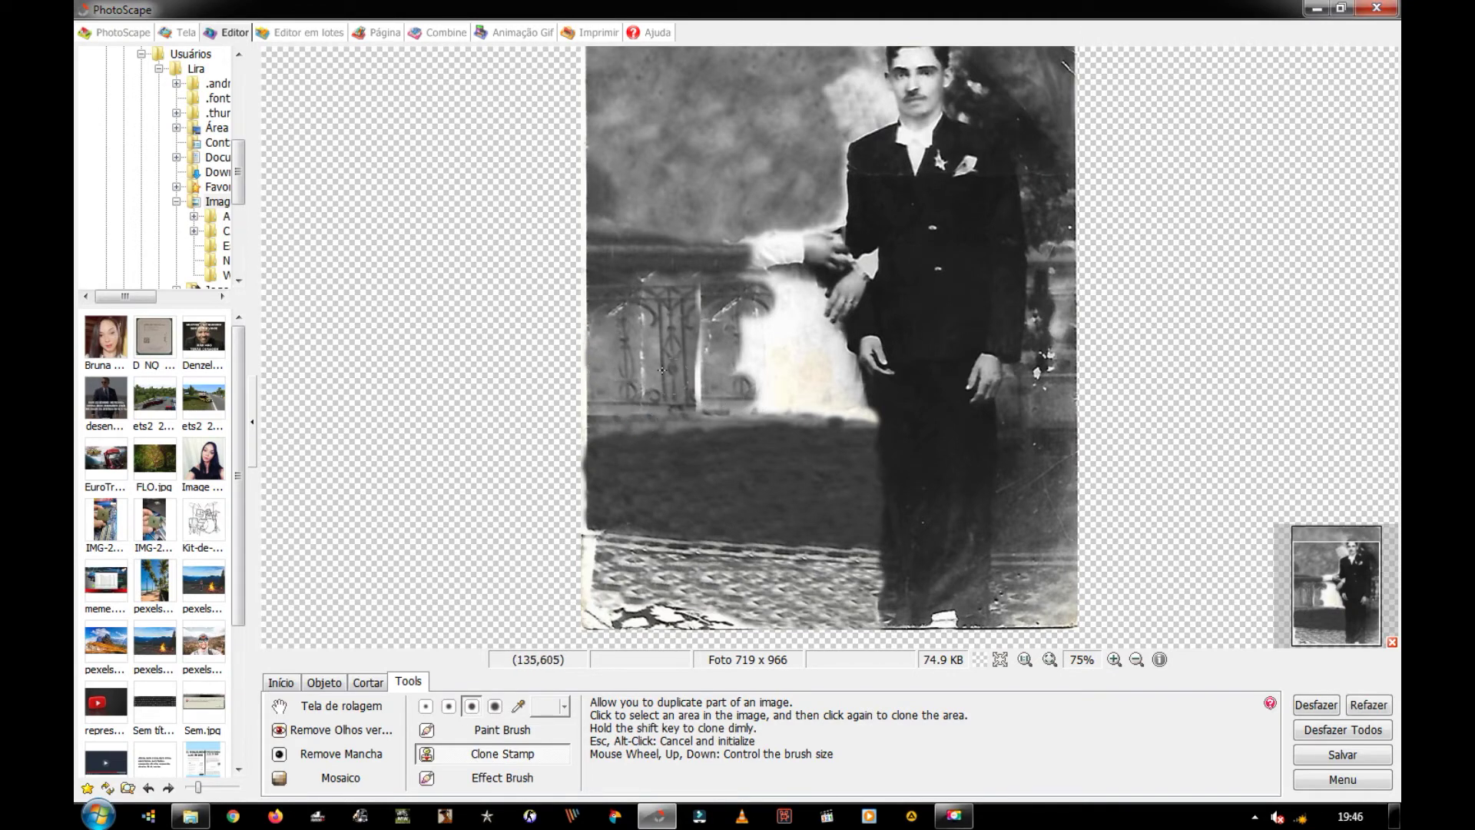
ctrl+scroll(812, 457, up, 1)
ctrl+scroll(812, 456, up, 1)
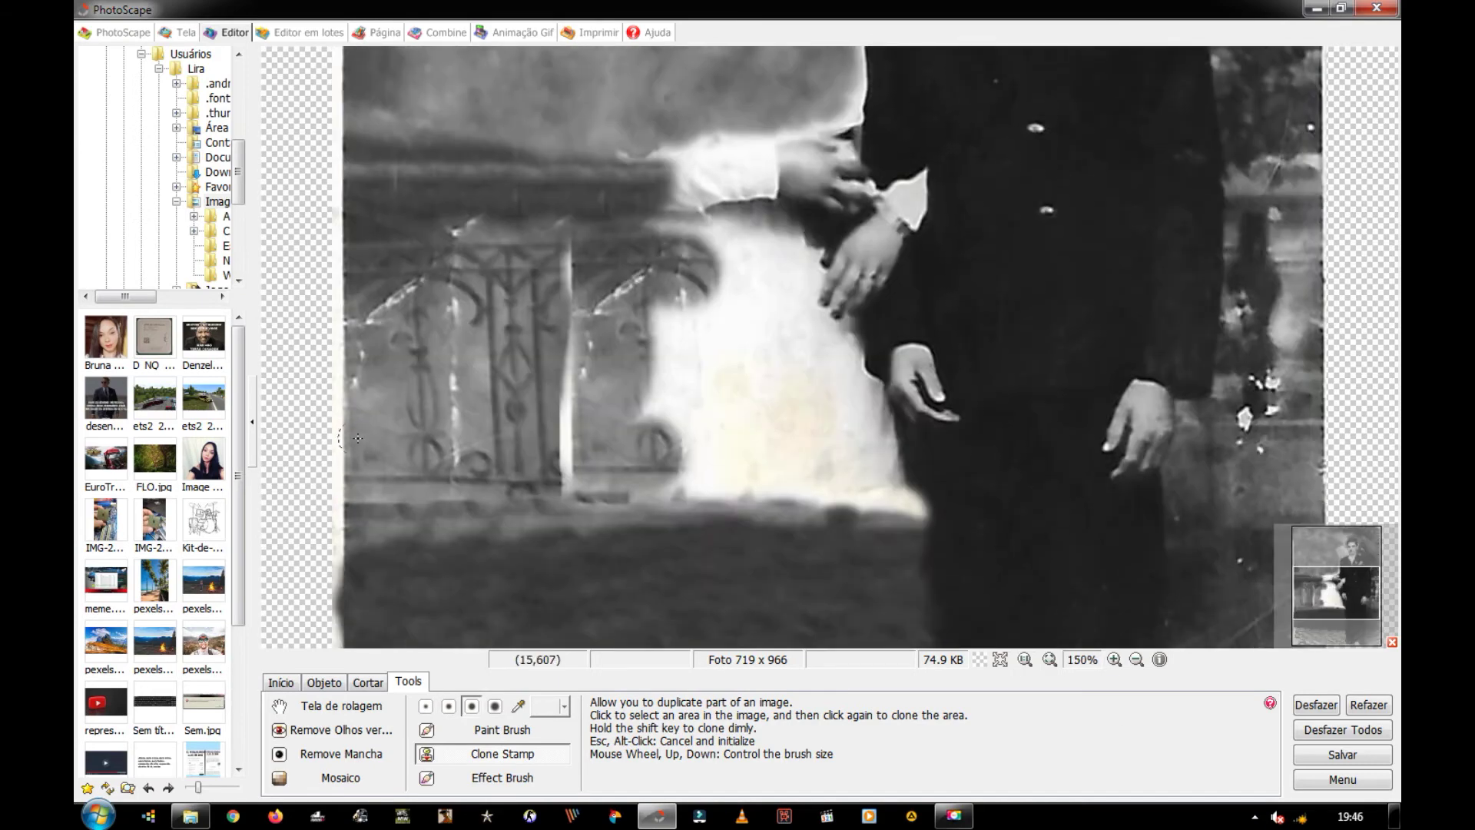
drag(365, 388, 396, 325)
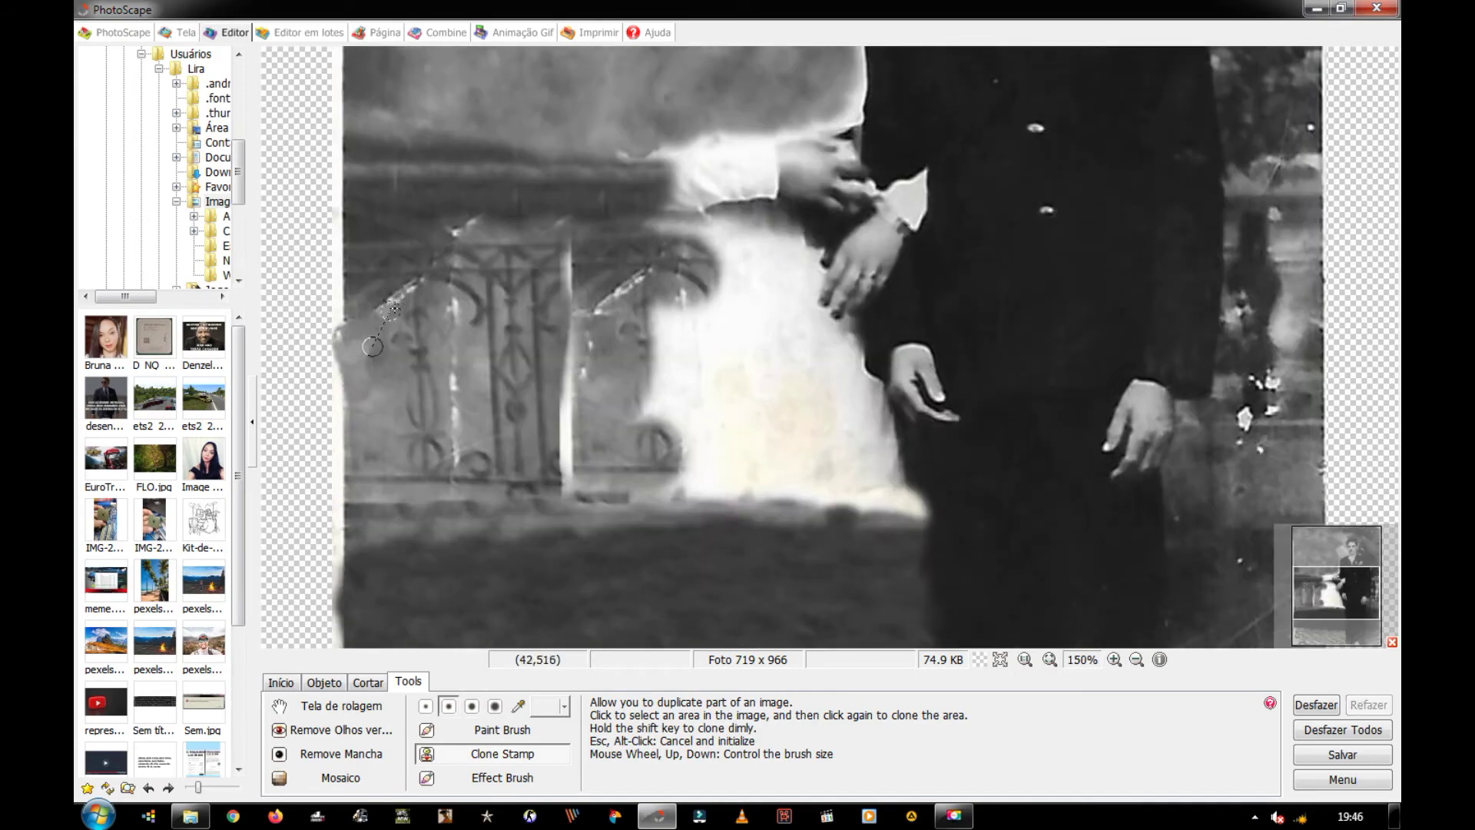
mouse_move(457, 434)
mouse_down()
mouse_move(457, 373)
mouse_move(459, 446)
mouse_up()
click(450, 305)
drag(563, 401, 569, 476)
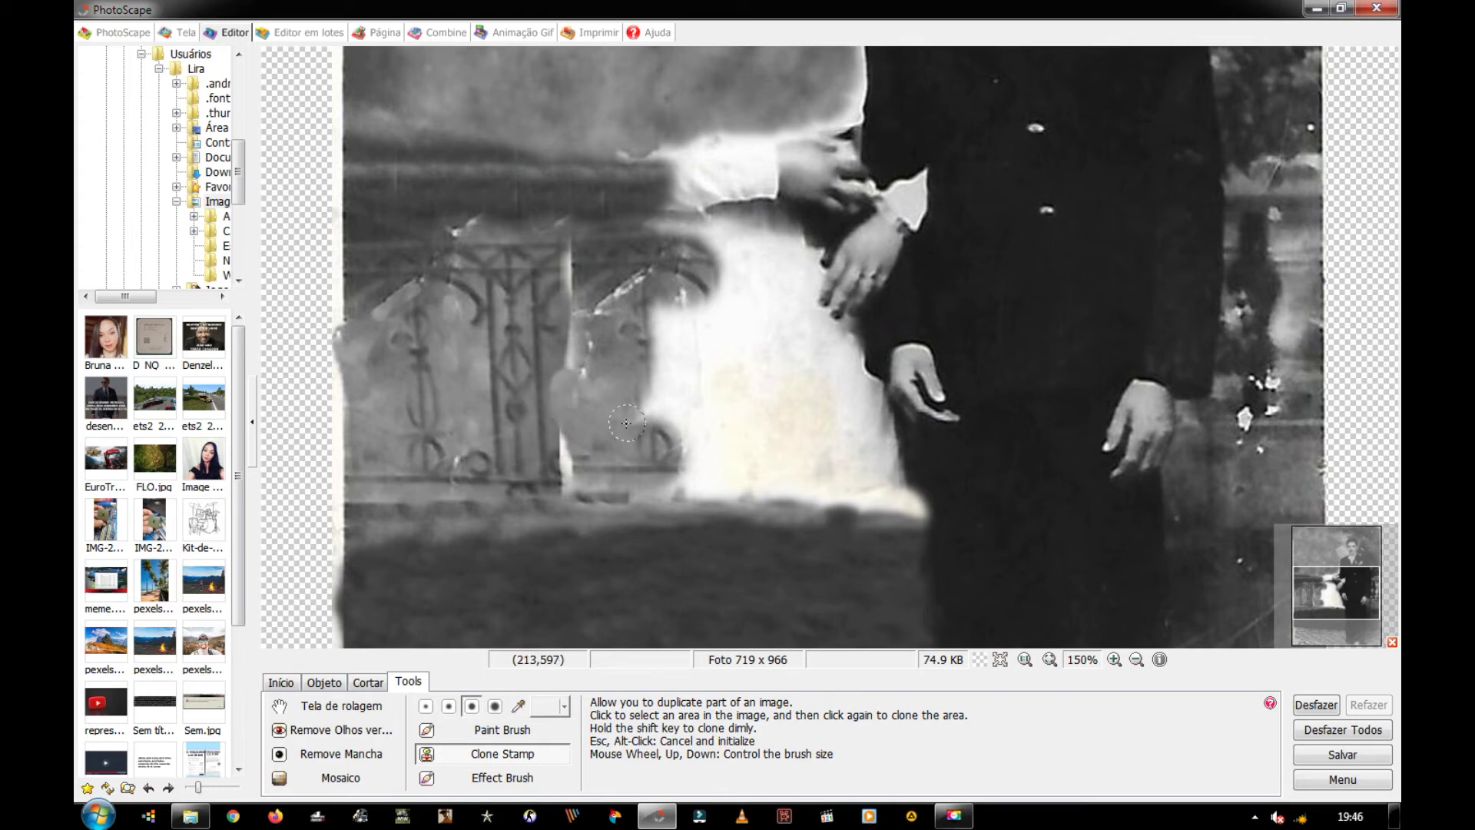
click(575, 472)
mouse_move(571, 404)
mouse_down()
mouse_move(572, 309)
mouse_move(647, 293)
mouse_move(684, 311)
mouse_up()
click(583, 374)
scroll(525, 257, down, 1)
click(568, 267)
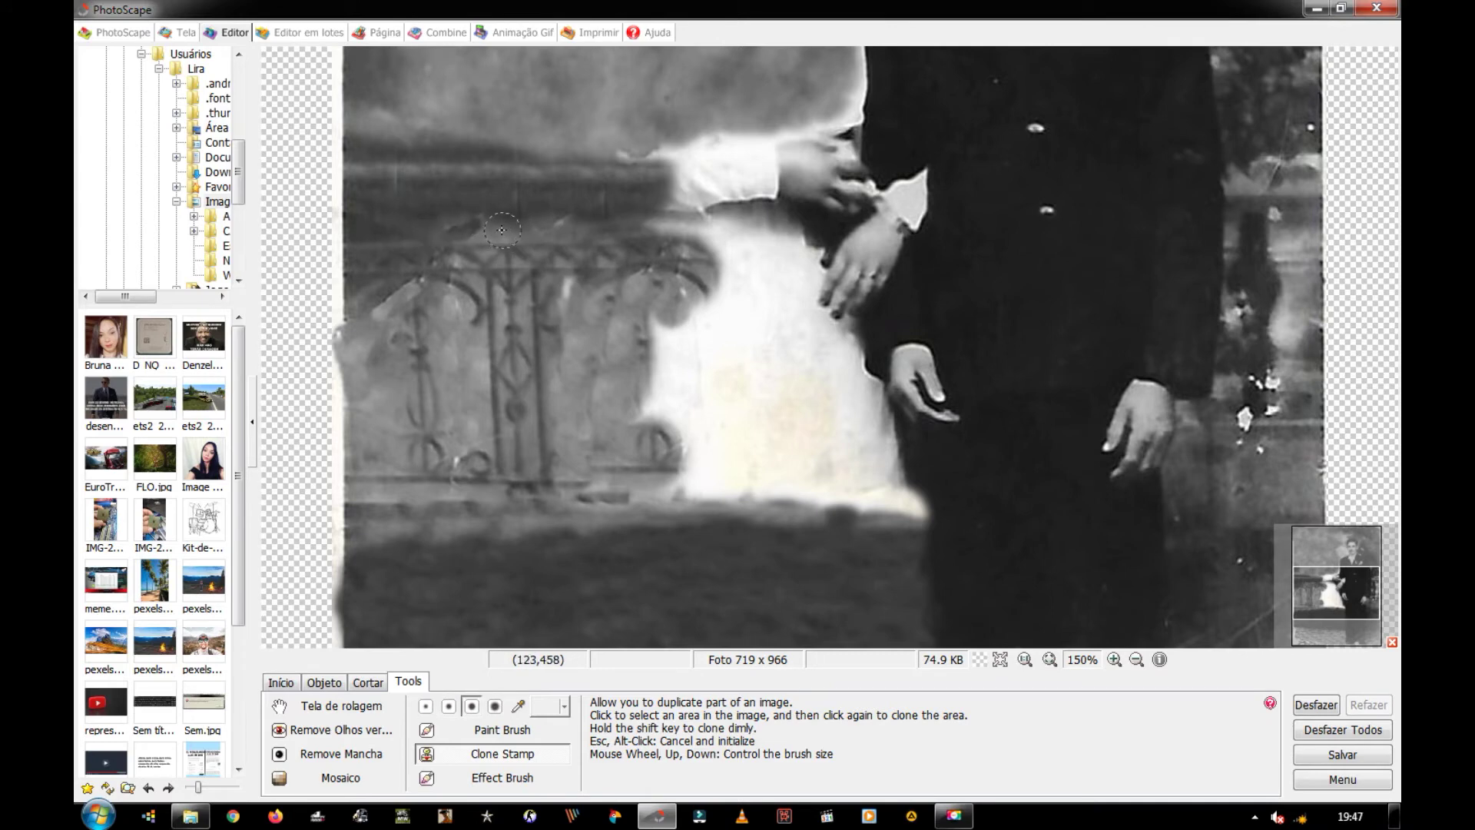
Paint grey background over the bride's white sleeve beside the groom.
scroll(588, 327, up, 1)
click(675, 93)
drag(701, 136, 687, 112)
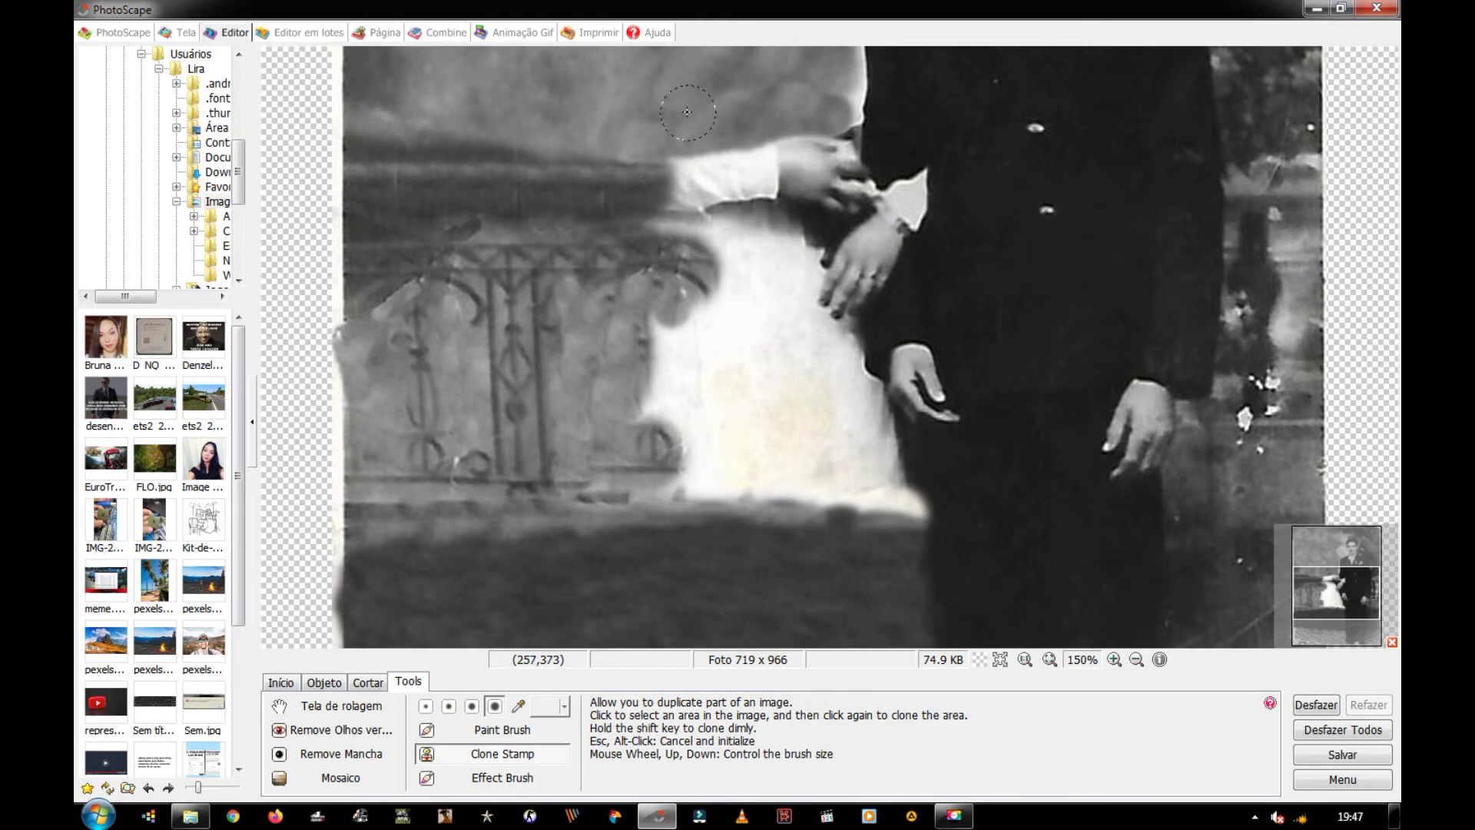
mouse_move(594, 184)
mouse_down()
mouse_move(762, 192)
mouse_move(799, 153)
mouse_up()
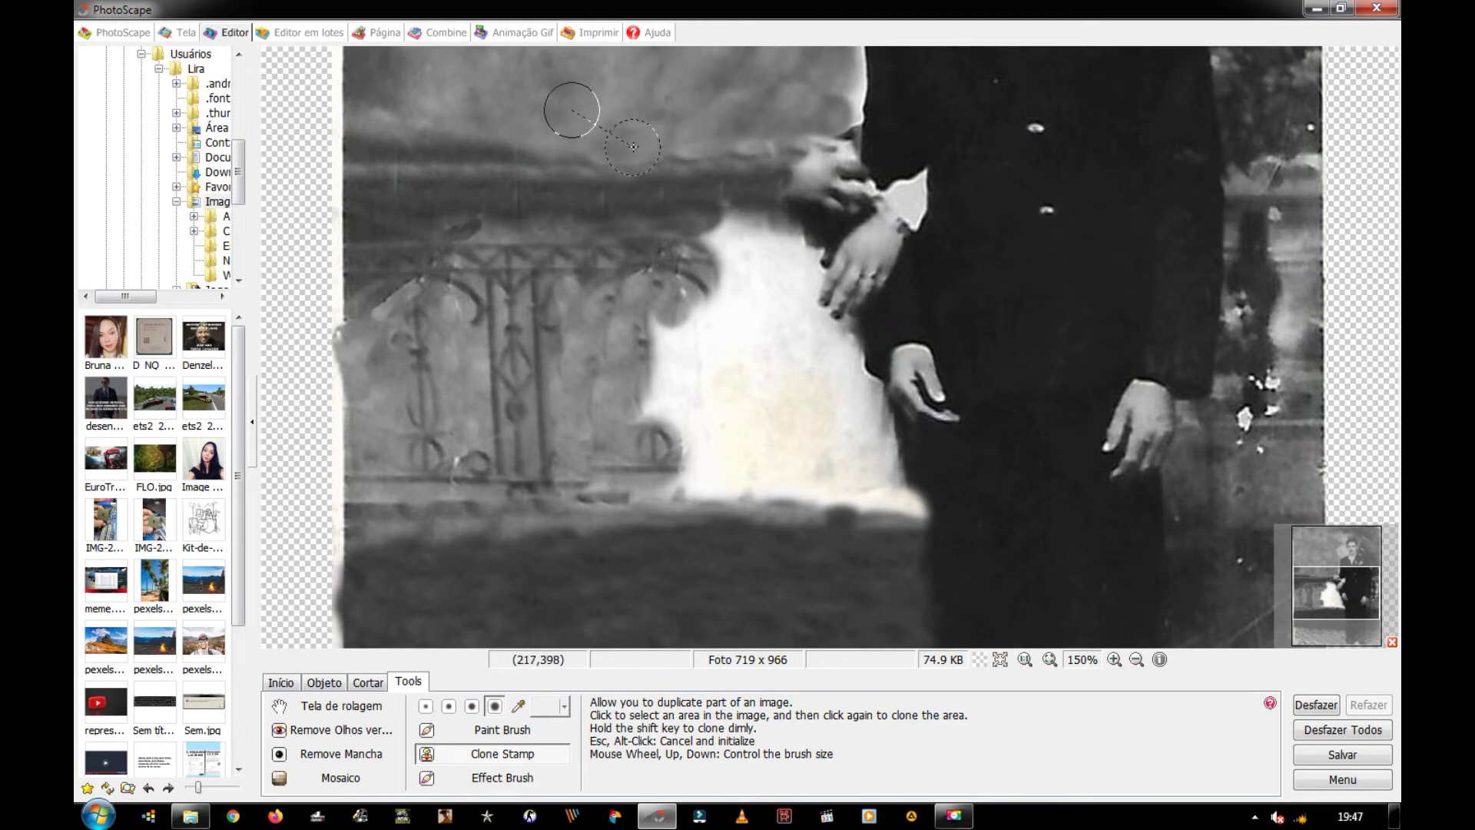
drag(1330, 604, 1331, 590)
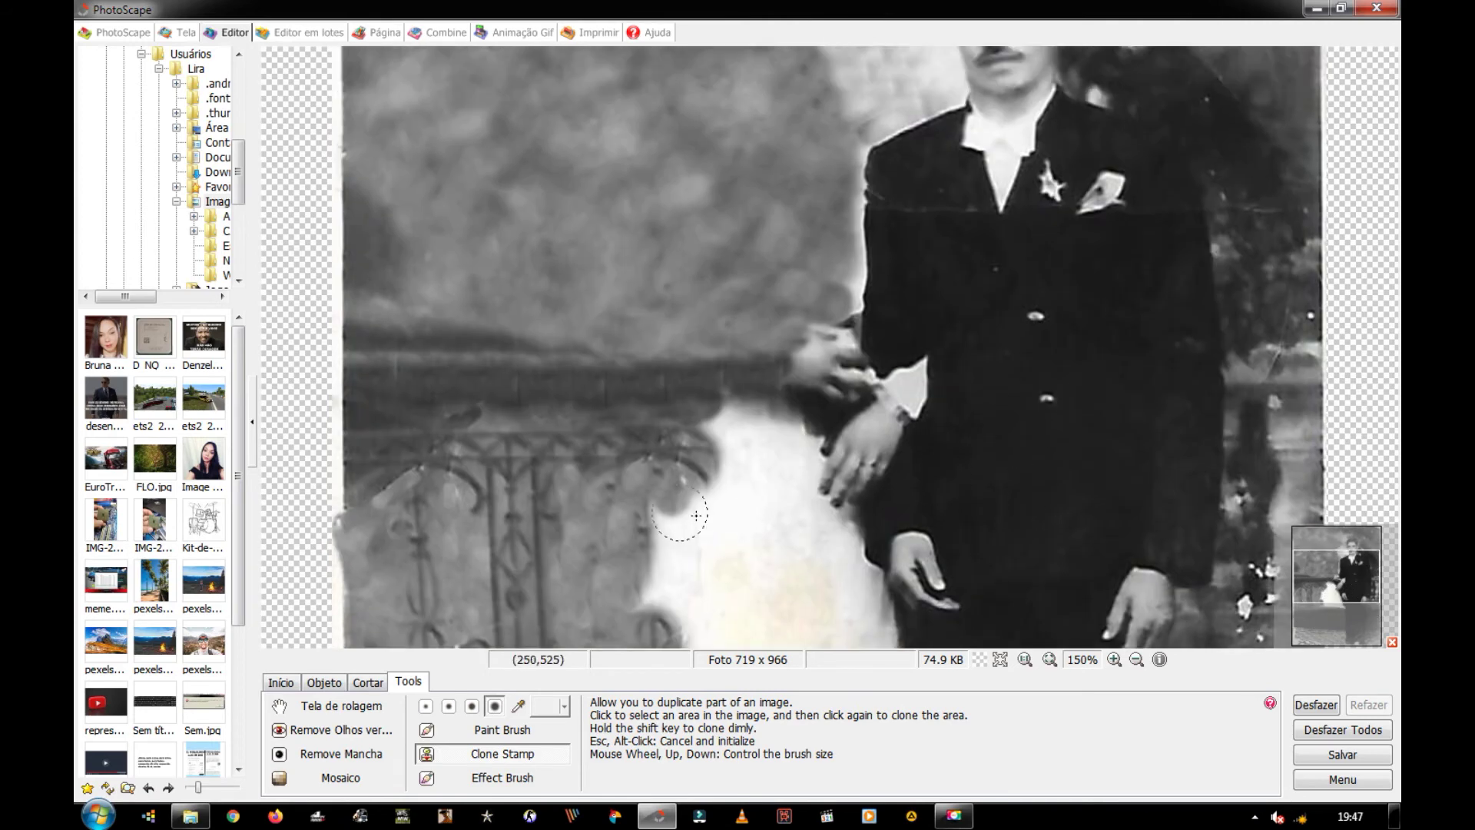
Smooth the backdrop beside the arm and lighten the dark patch at upper left.
mouse_move(843, 159)
mouse_down()
mouse_move(799, 235)
mouse_move(845, 314)
mouse_up()
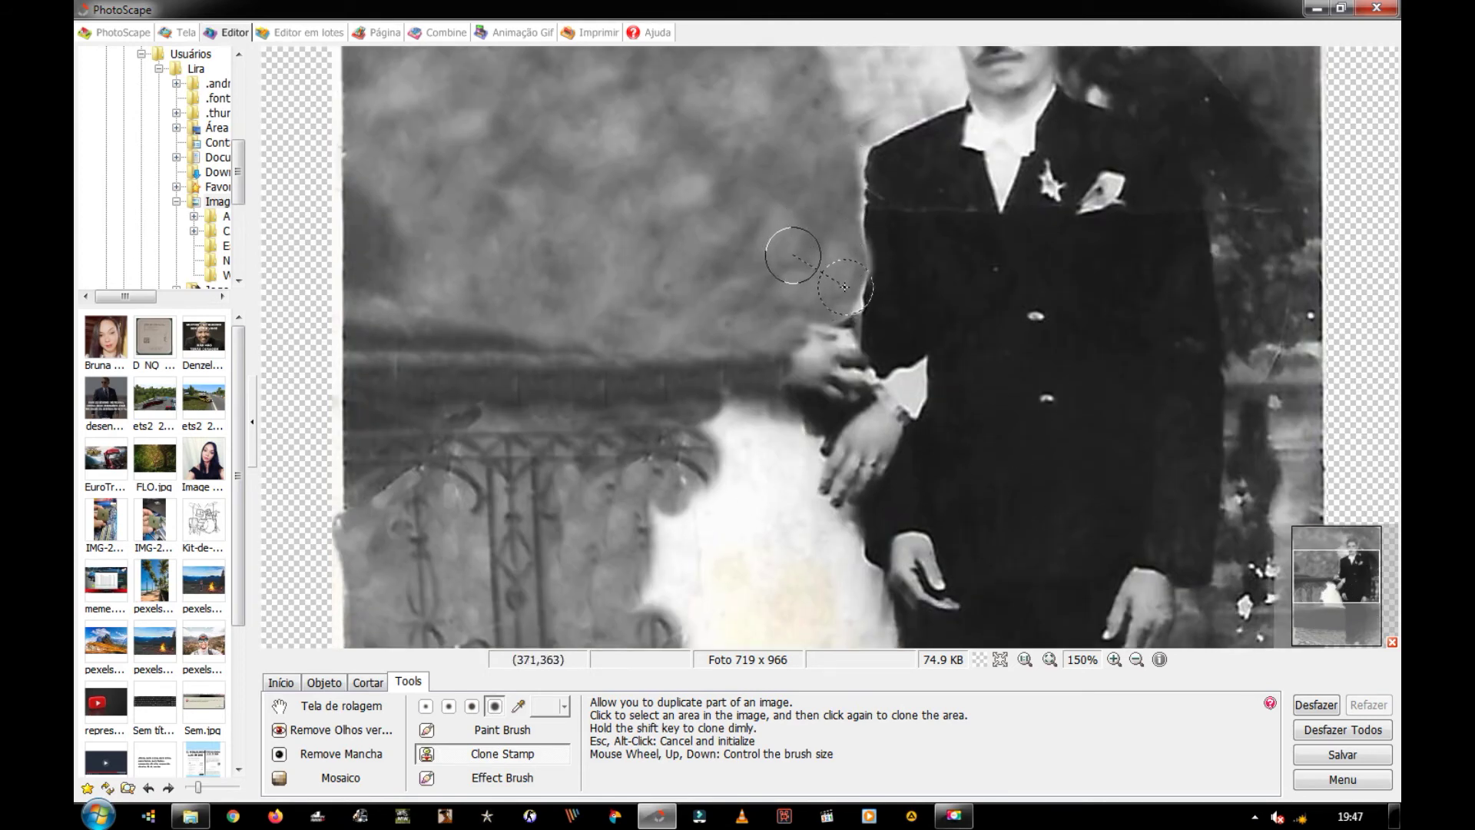
mouse_move(399, 246)
mouse_down()
mouse_move(394, 282)
mouse_move(434, 240)
mouse_up()
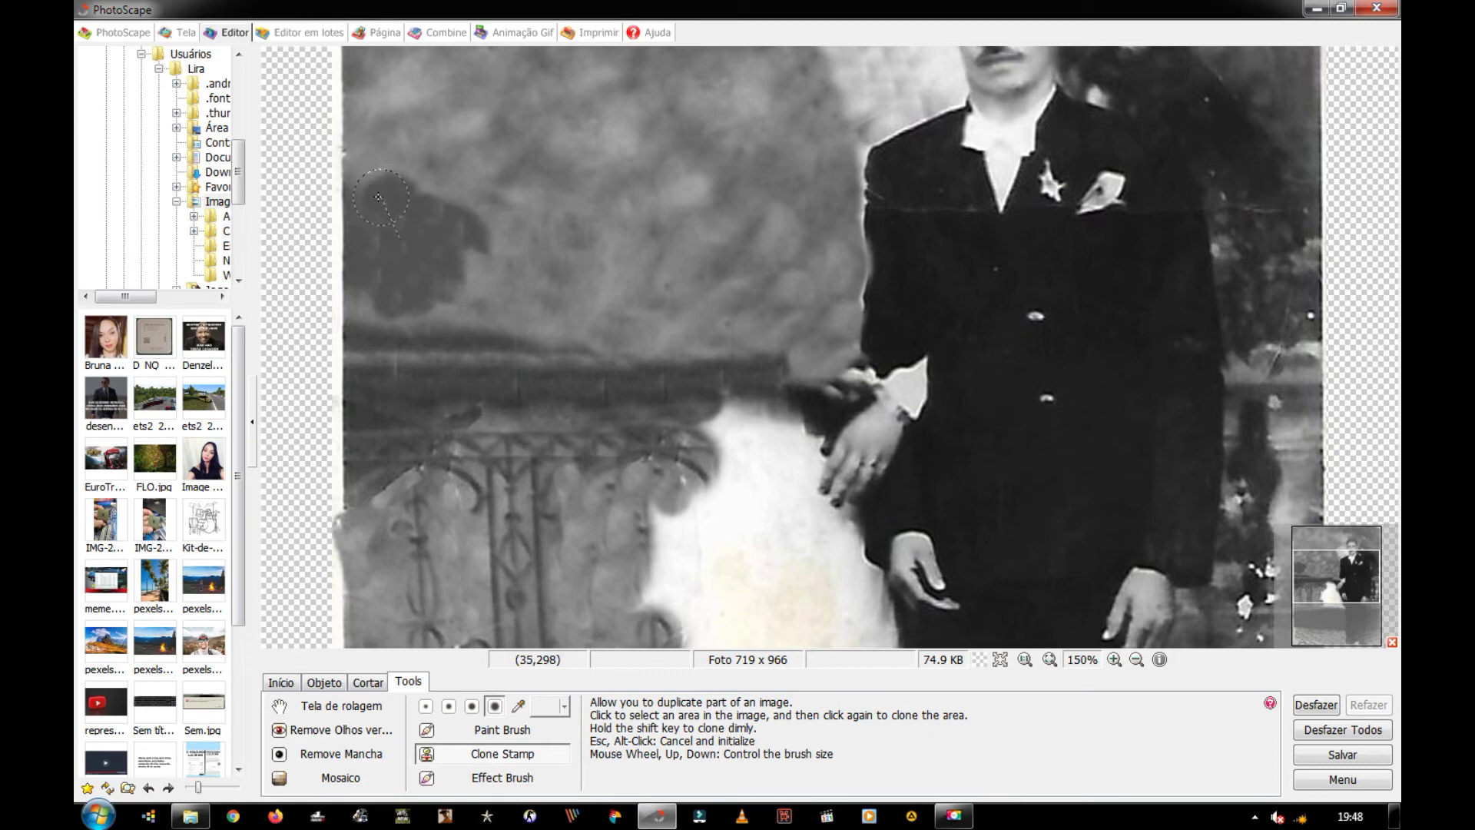
drag(1328, 599, 1328, 574)
drag(423, 536, 370, 491)
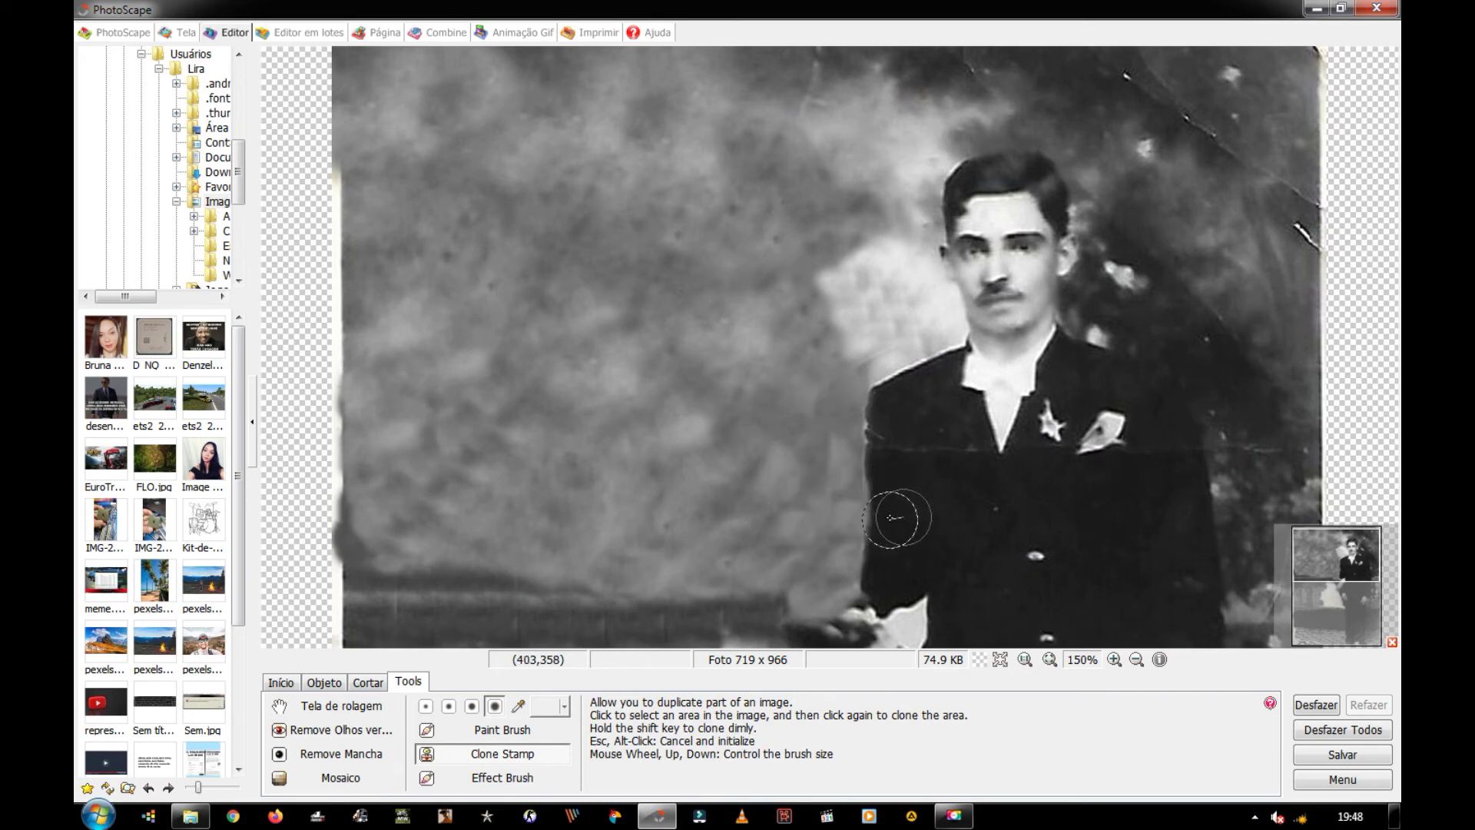
drag(1352, 563, 1353, 580)
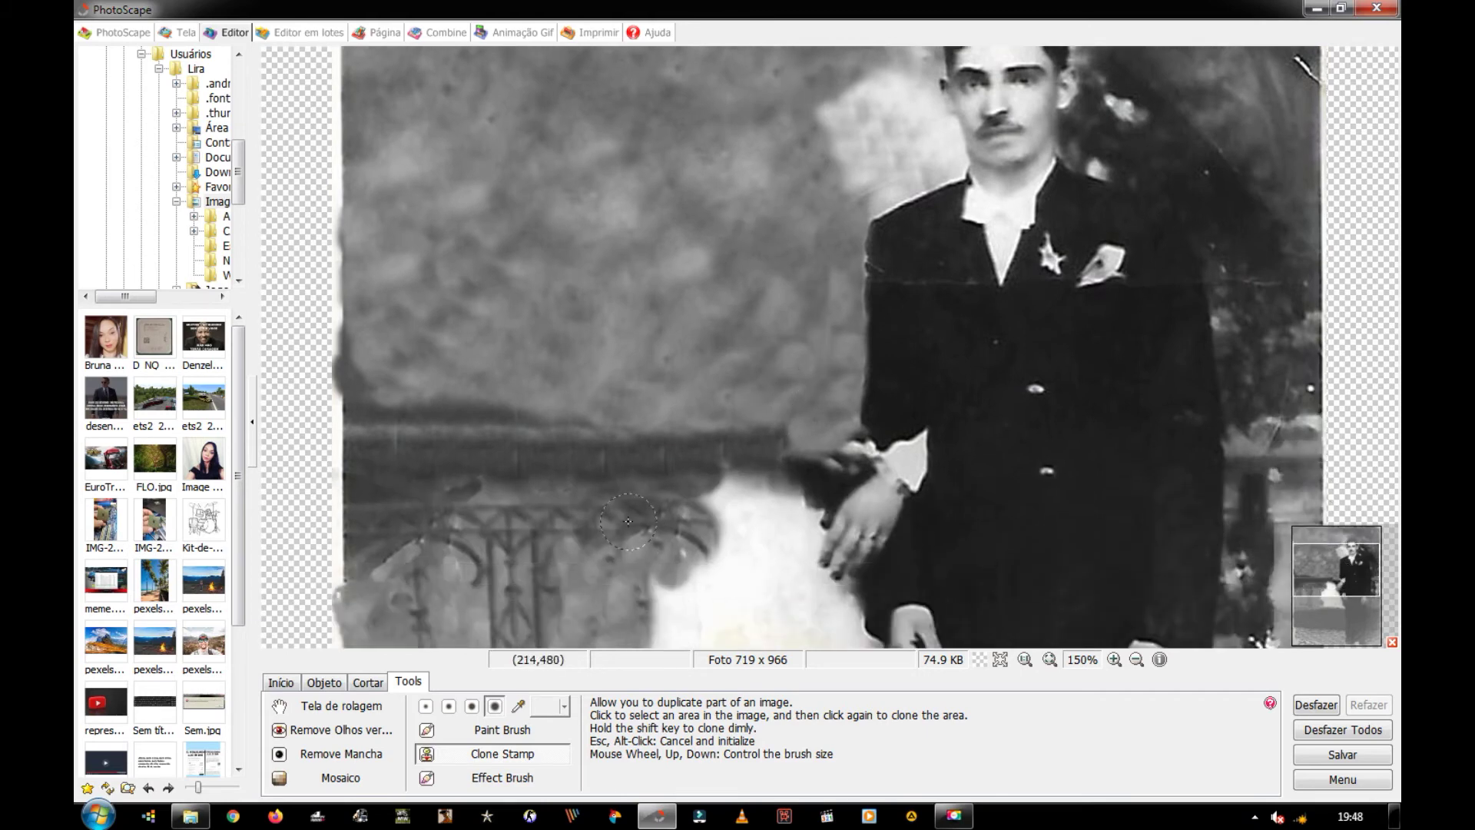
scroll(698, 523, down, 1)
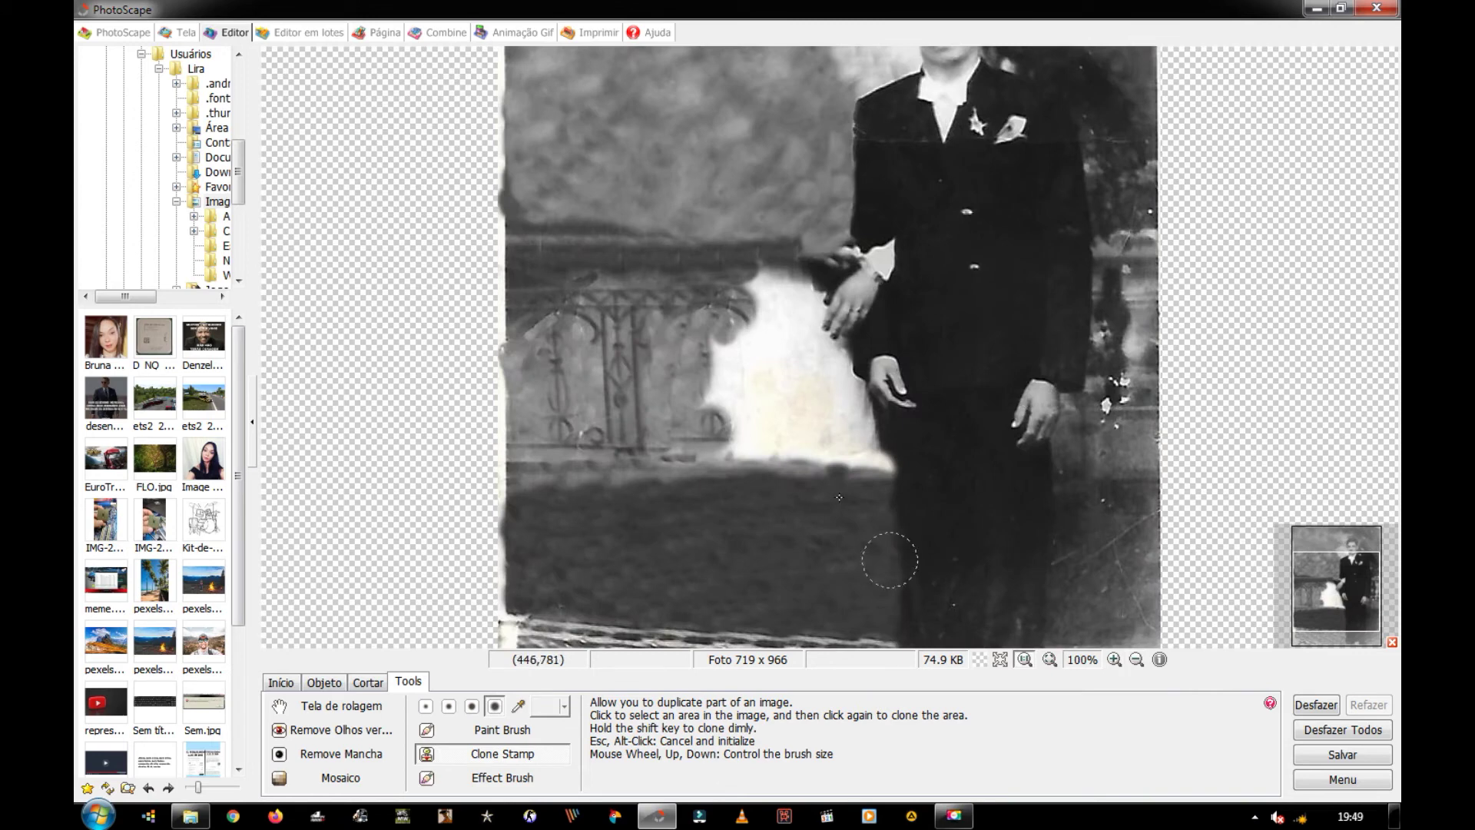
Clone railing from a new source across the white bar beside the trousers.
drag(740, 306, 766, 442)
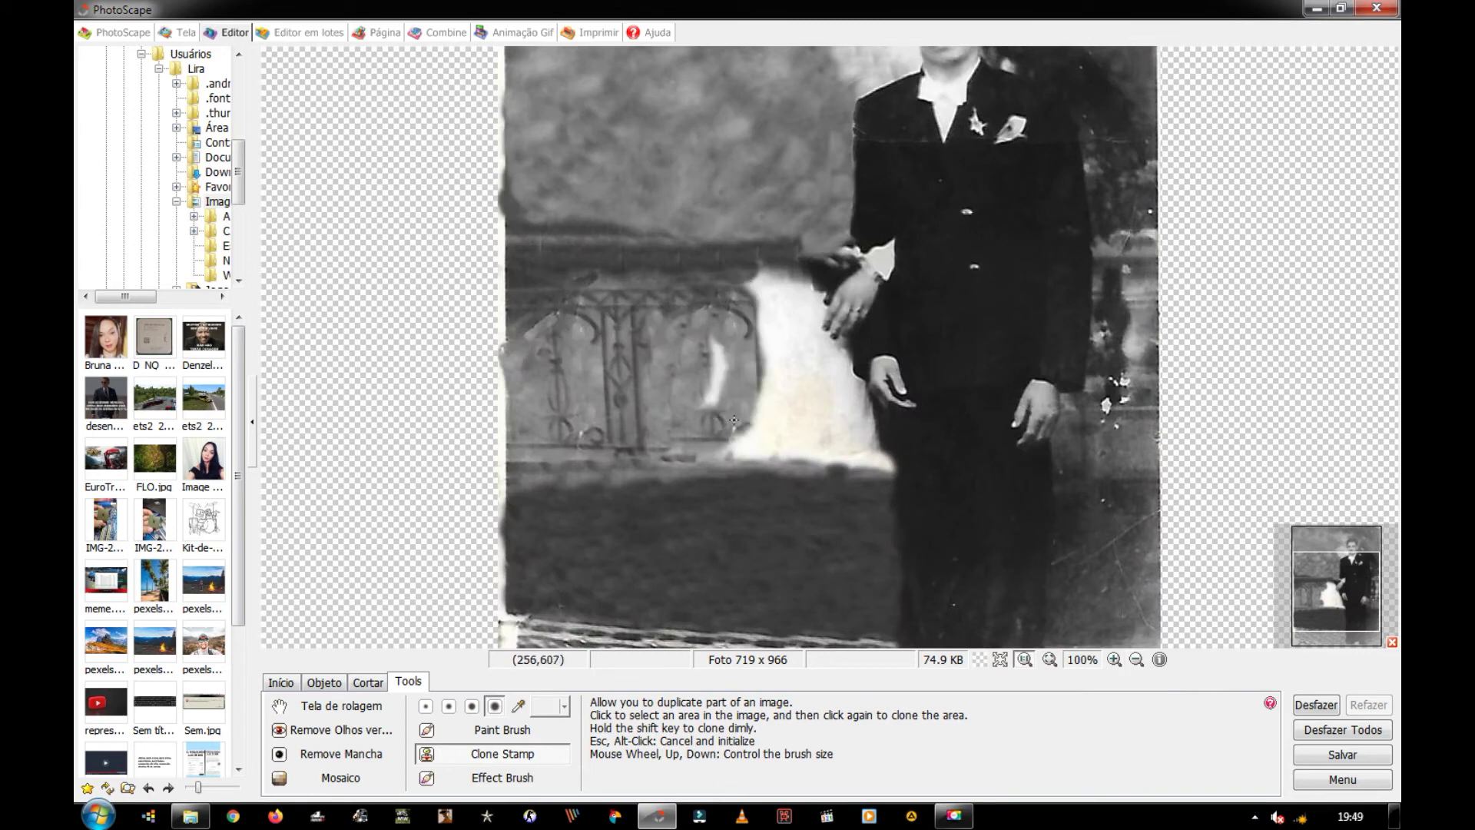
key(Escape)
click(600, 452)
mouse_move(666, 451)
mouse_down()
mouse_move(858, 444)
mouse_move(813, 388)
mouse_move(800, 339)
mouse_move(826, 422)
mouse_move(867, 470)
mouse_move(812, 460)
mouse_up()
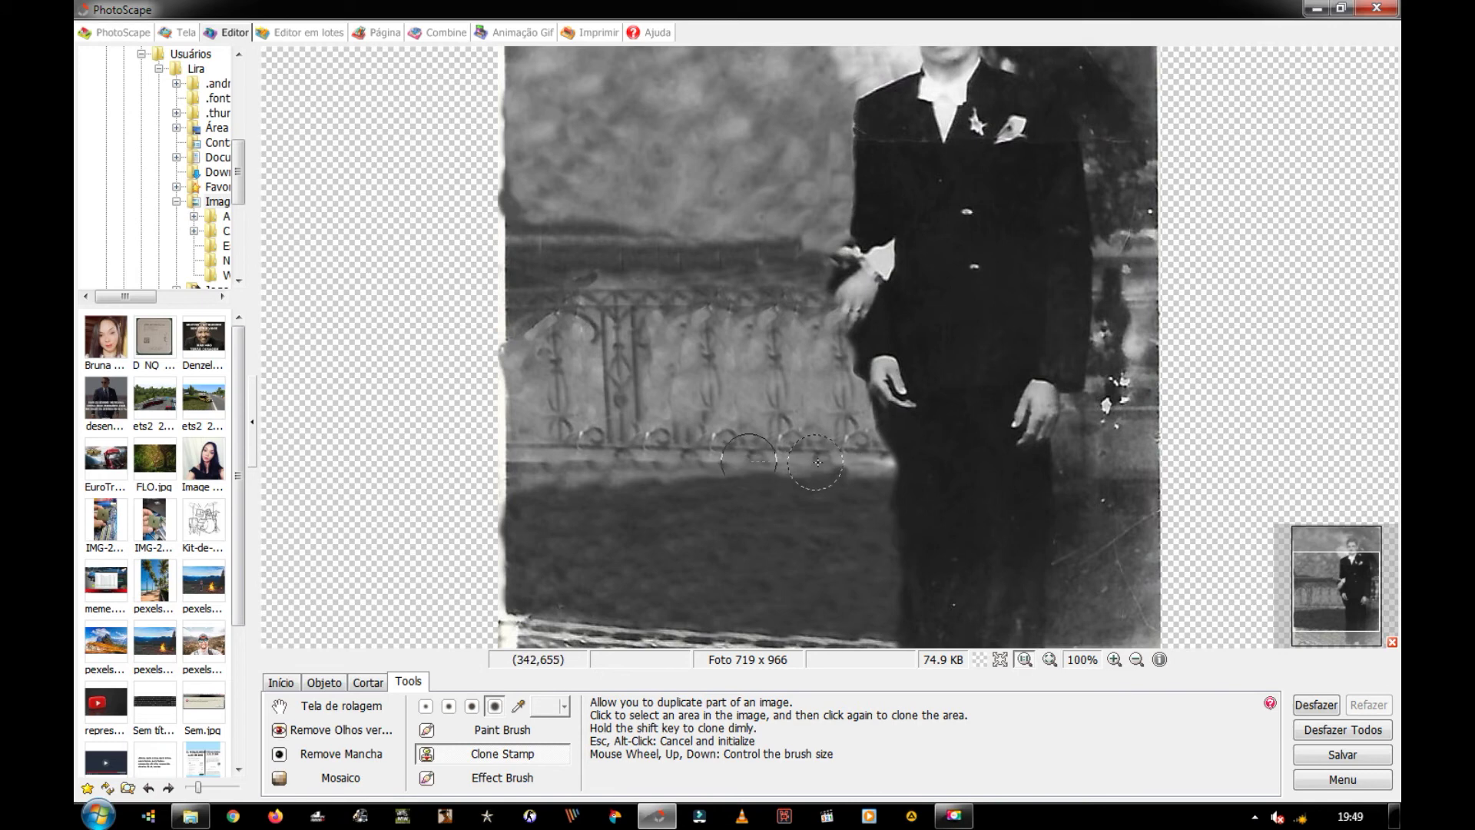
mouse_move(812, 460)
mouse_down()
mouse_move(604, 467)
mouse_move(762, 453)
mouse_up()
Clone from beside the hand to darken the bright patch and cuff.
scroll(671, 414, down, 1)
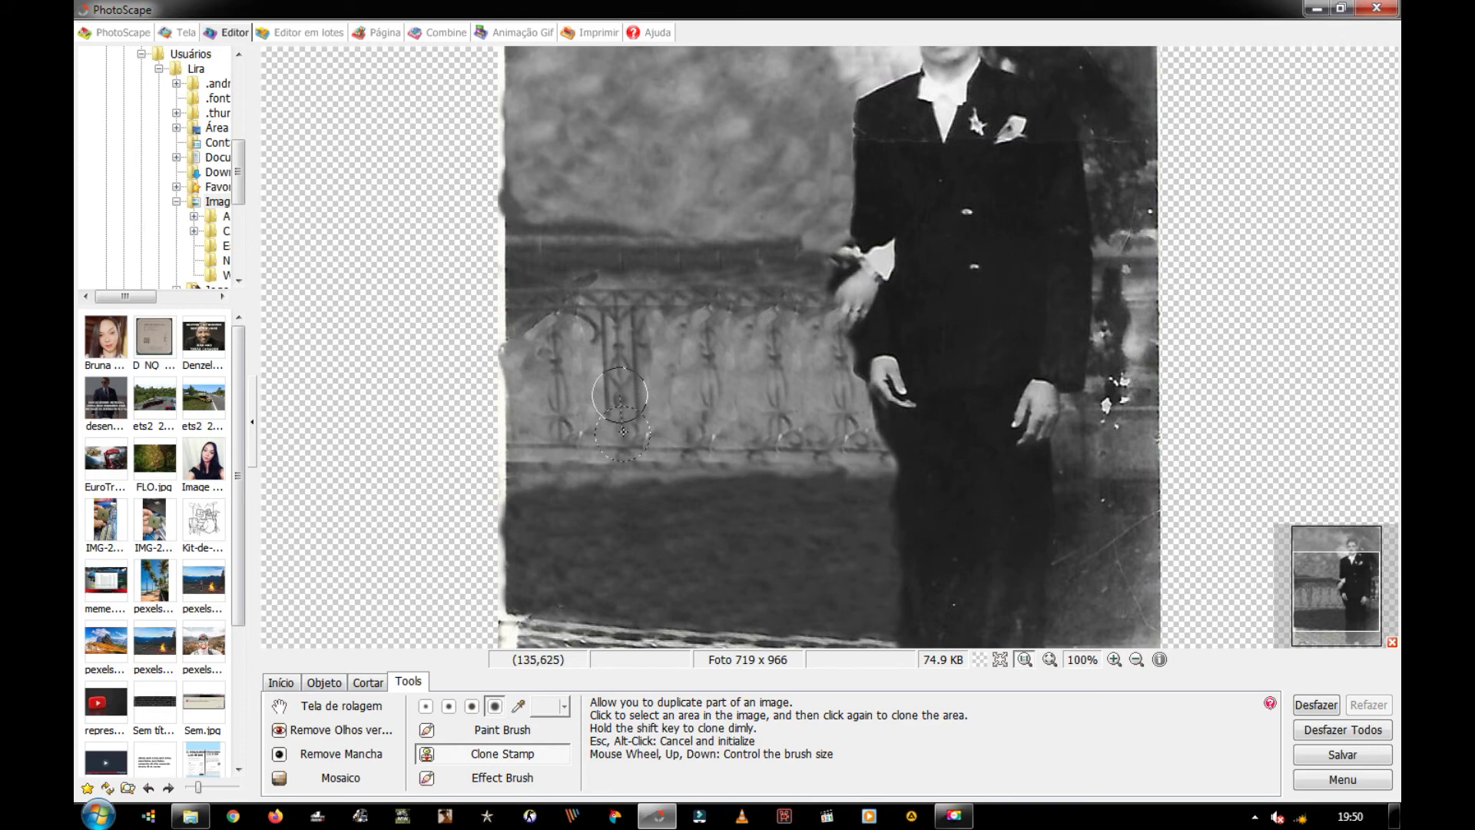
key(Escape)
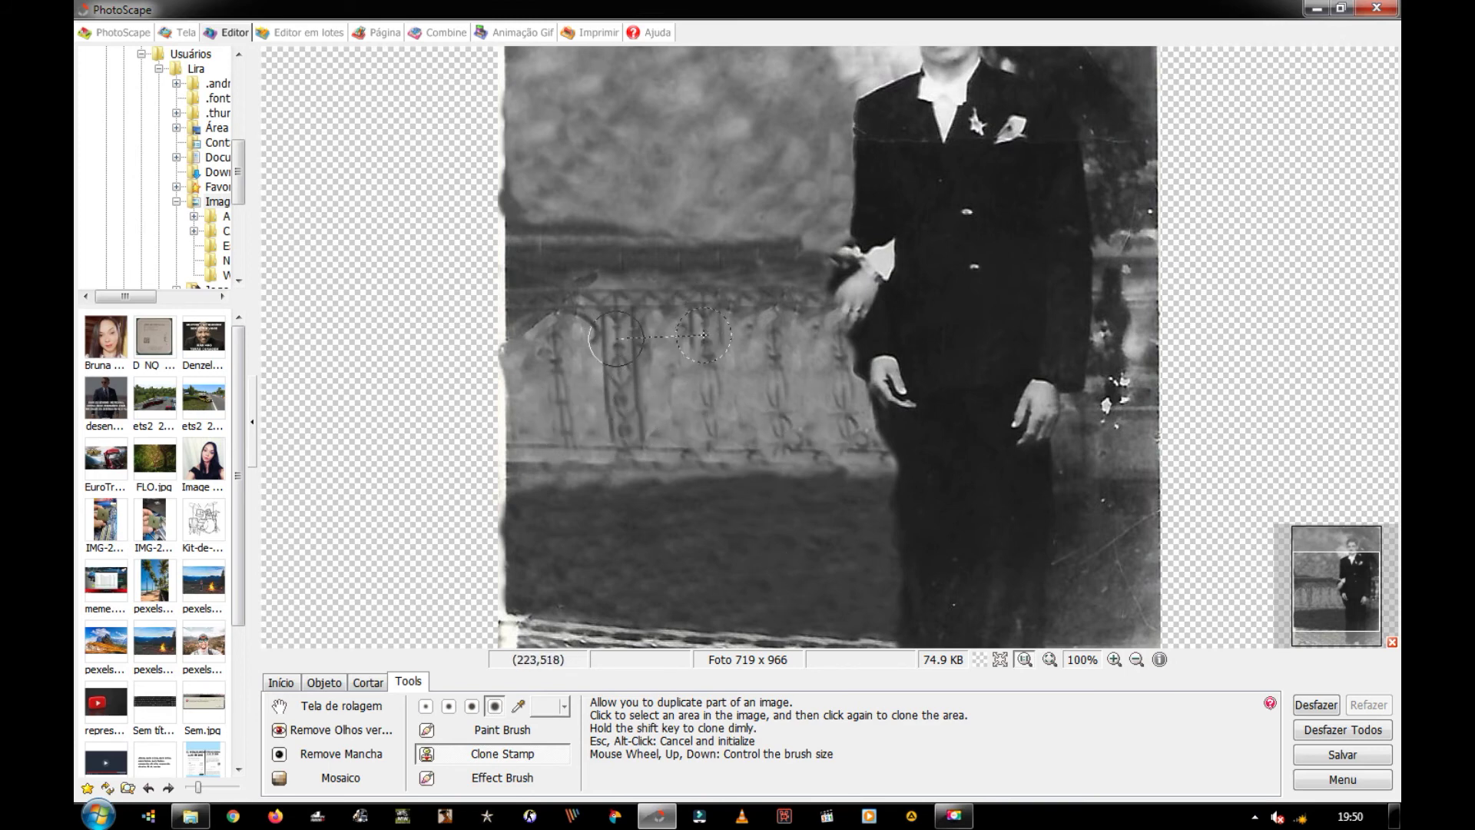
click(722, 329)
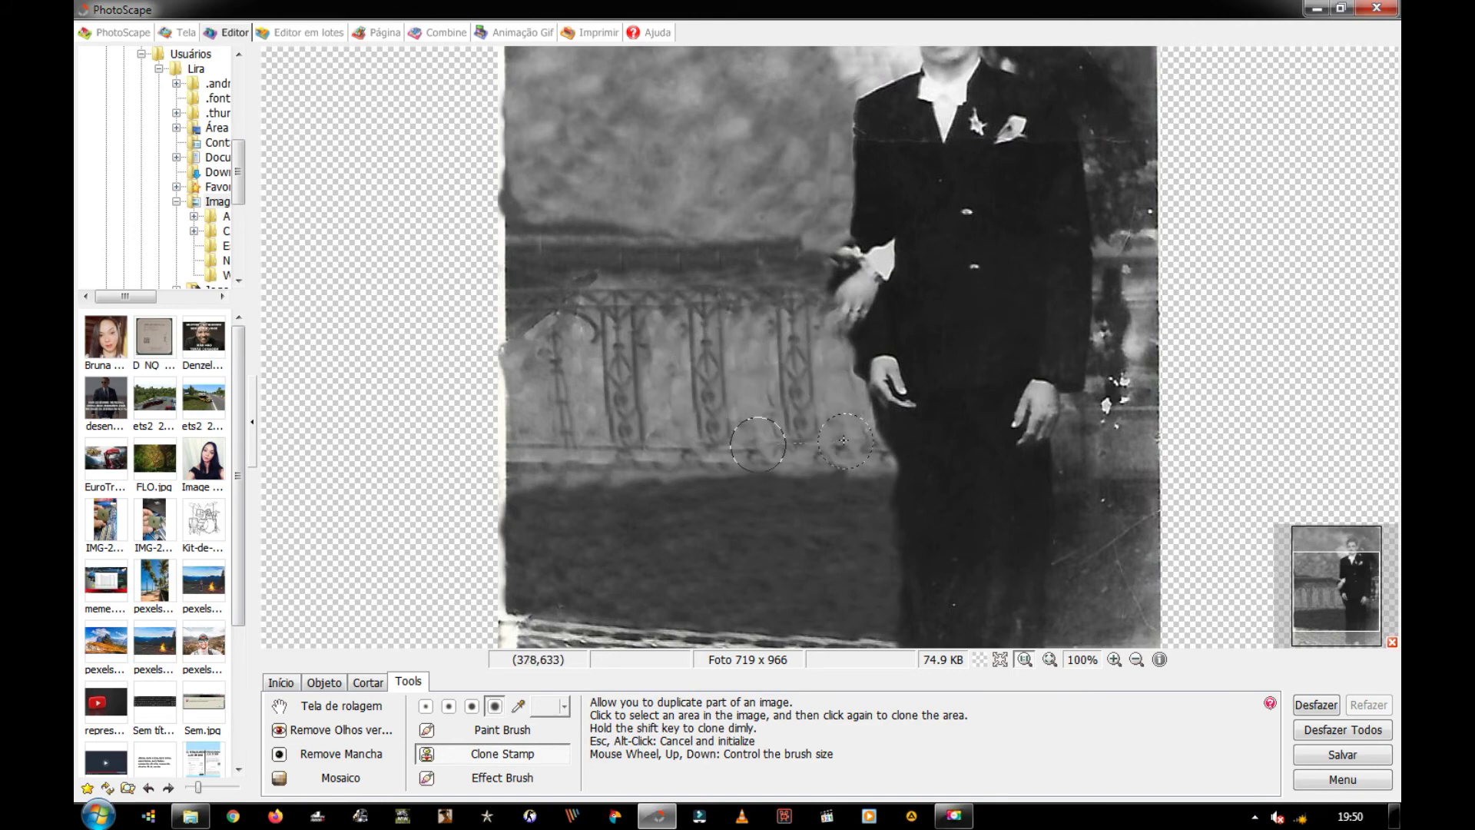
mouse_move(838, 323)
mouse_down()
mouse_move(812, 272)
mouse_move(717, 241)
mouse_up()
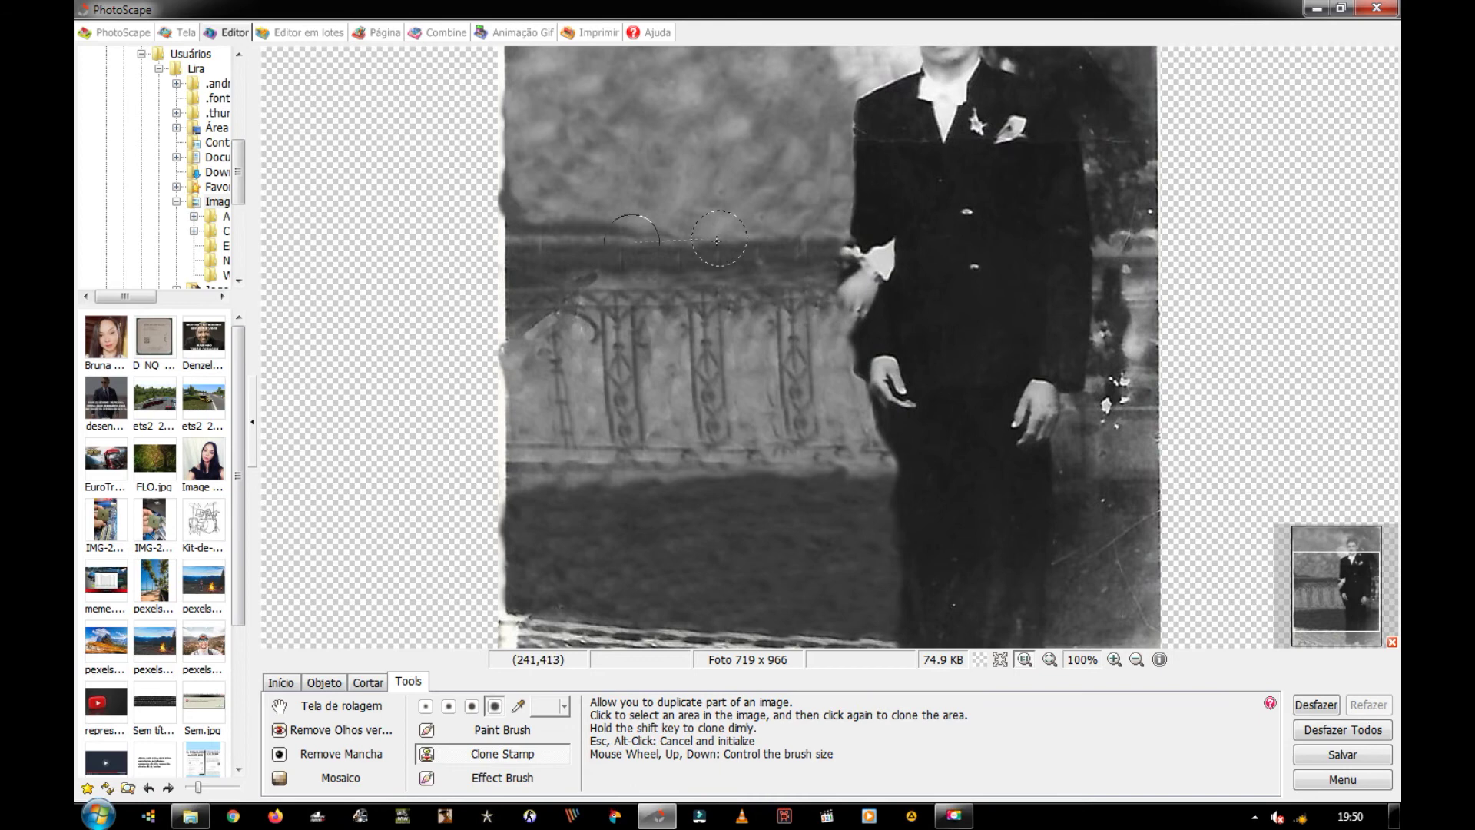
mouse_move(894, 226)
mouse_down()
mouse_move(868, 330)
mouse_move(864, 232)
mouse_move(932, 251)
mouse_up()
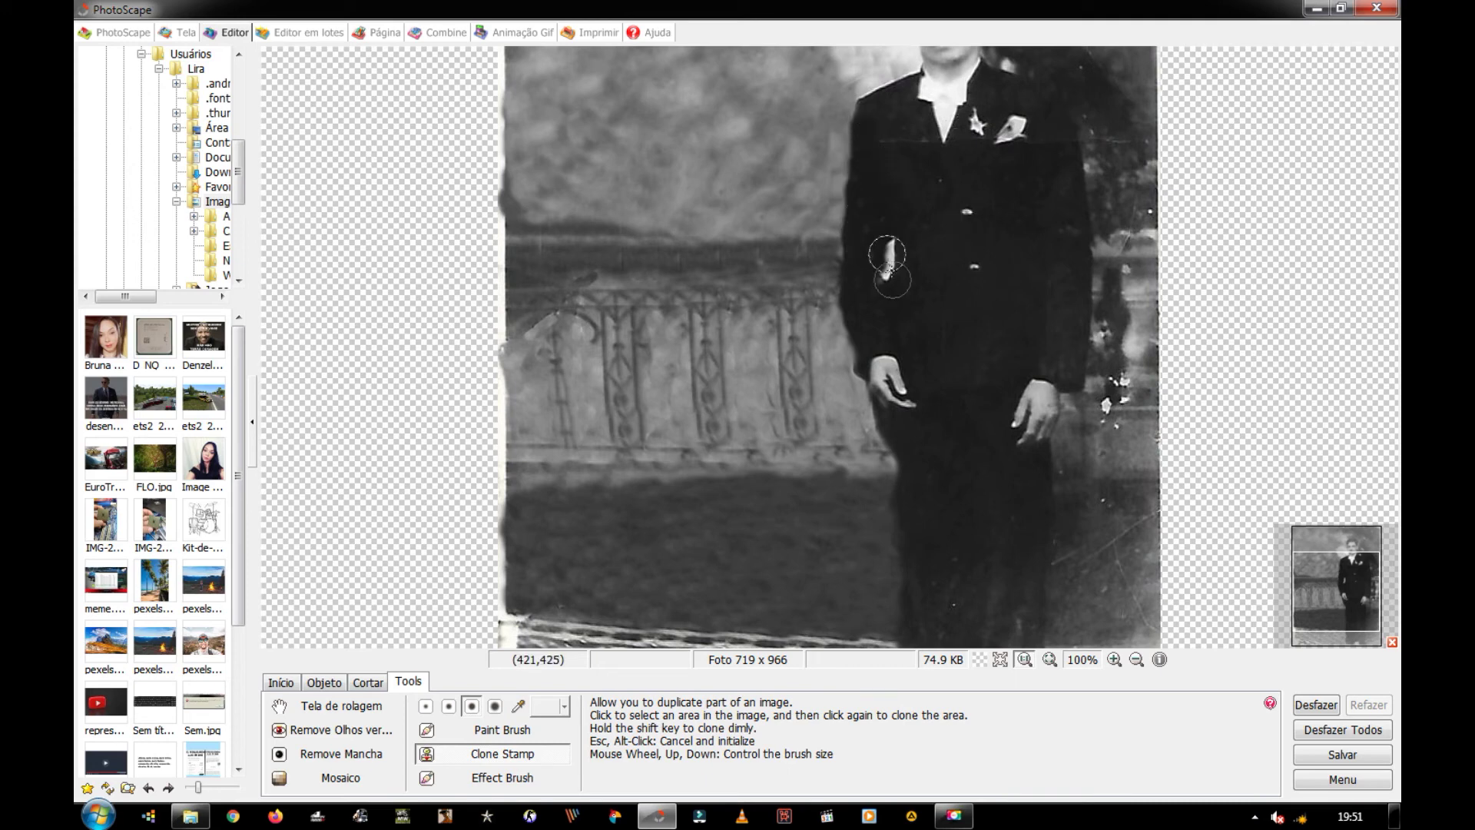
Darken the white and light patches along the jacket's left edge.
drag(932, 251, 911, 274)
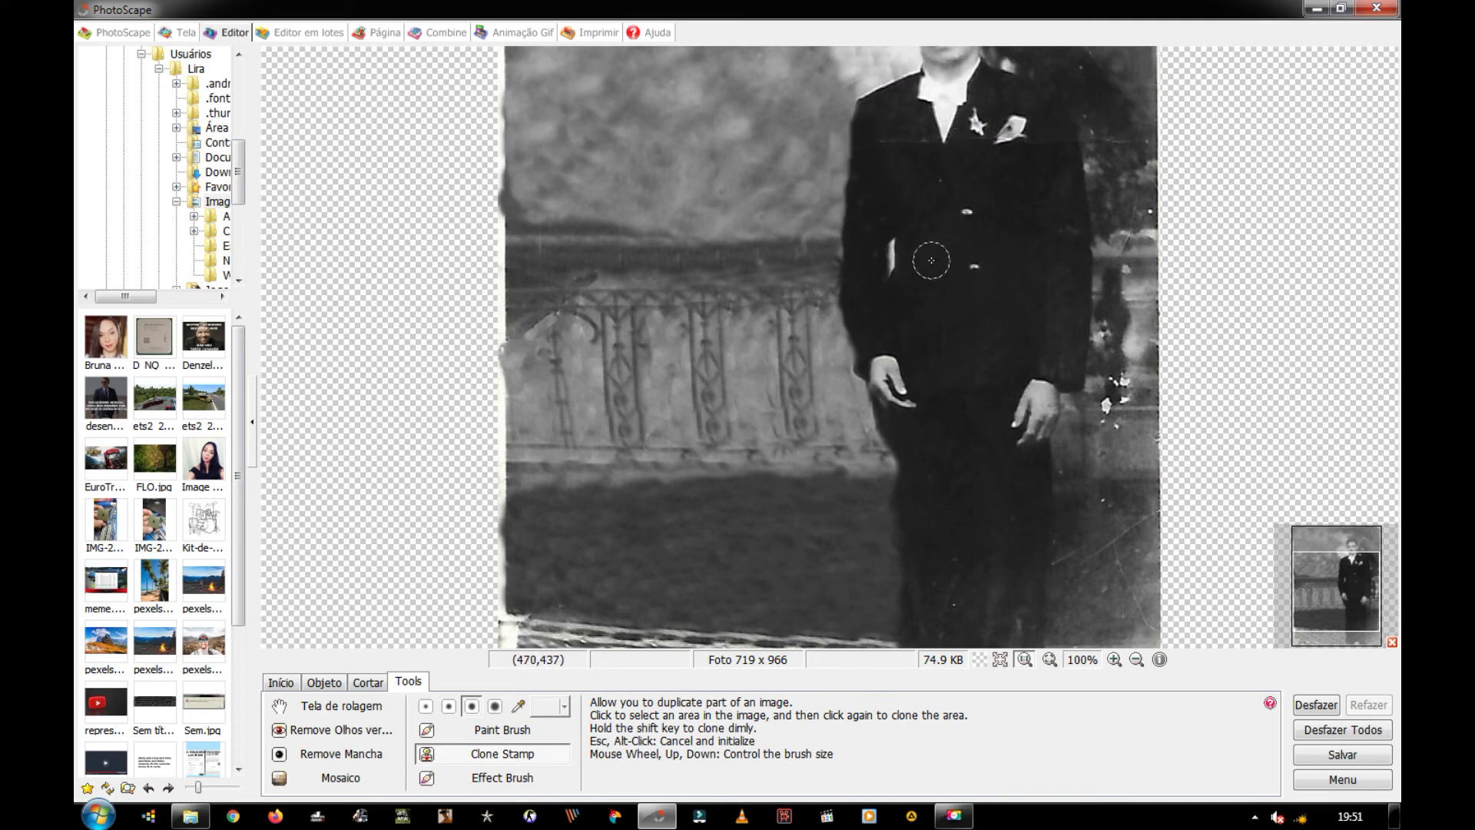
drag(910, 274, 896, 265)
click(848, 397)
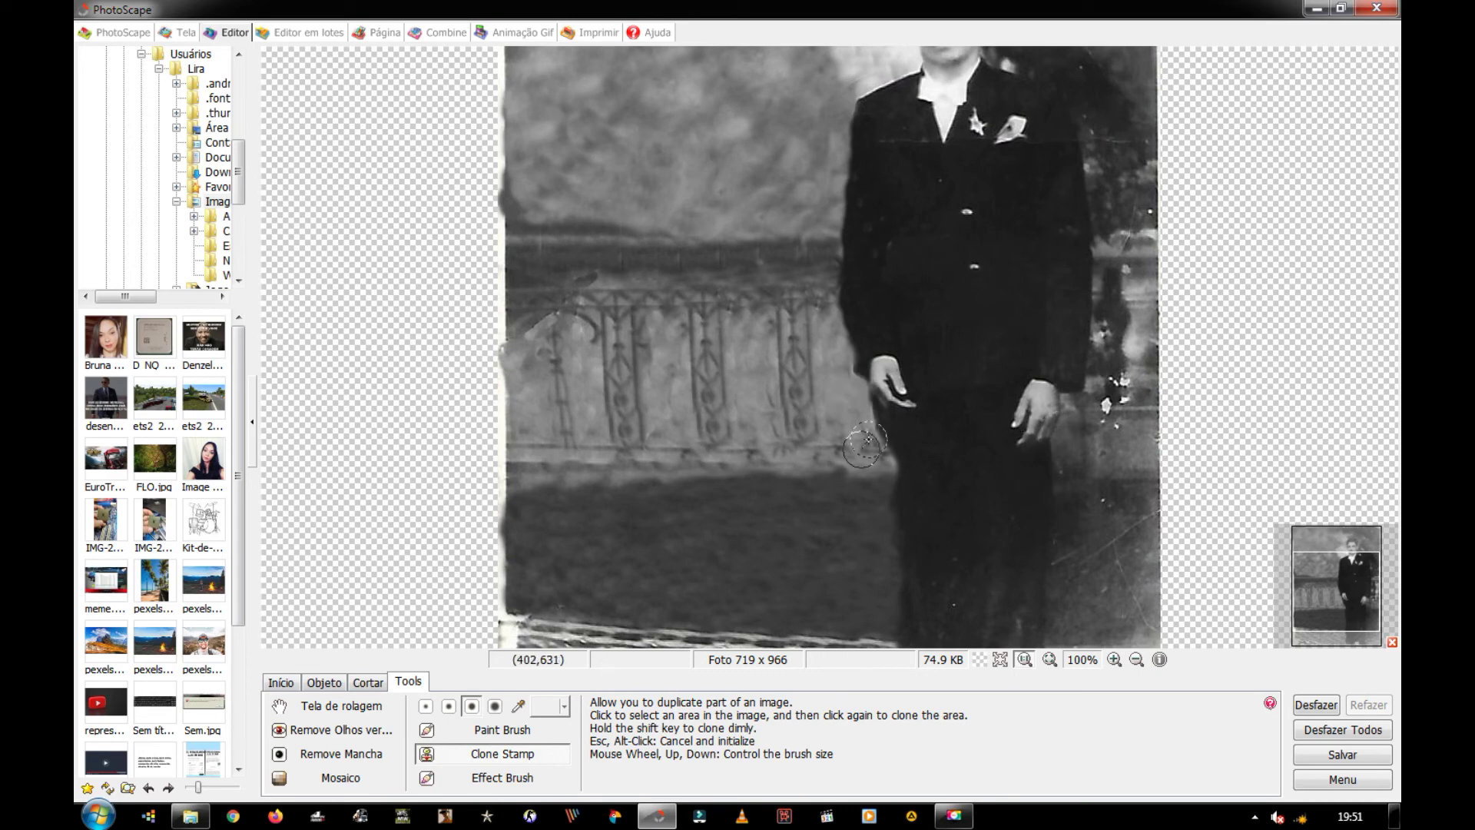
drag(1375, 607, 1359, 565)
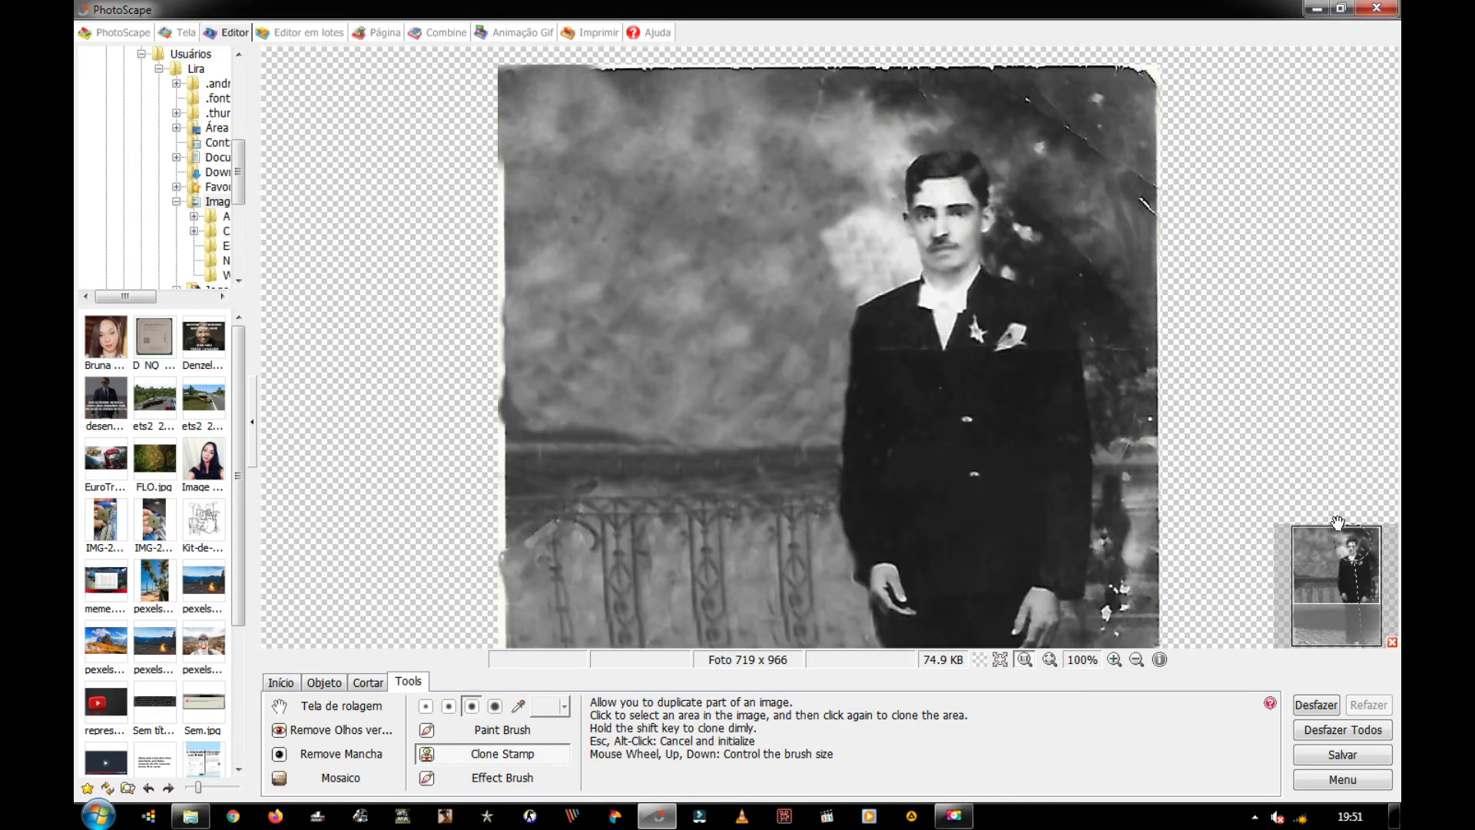
Clone over the railing band and the white diagonal scratch at upper right.
drag(550, 444, 815, 452)
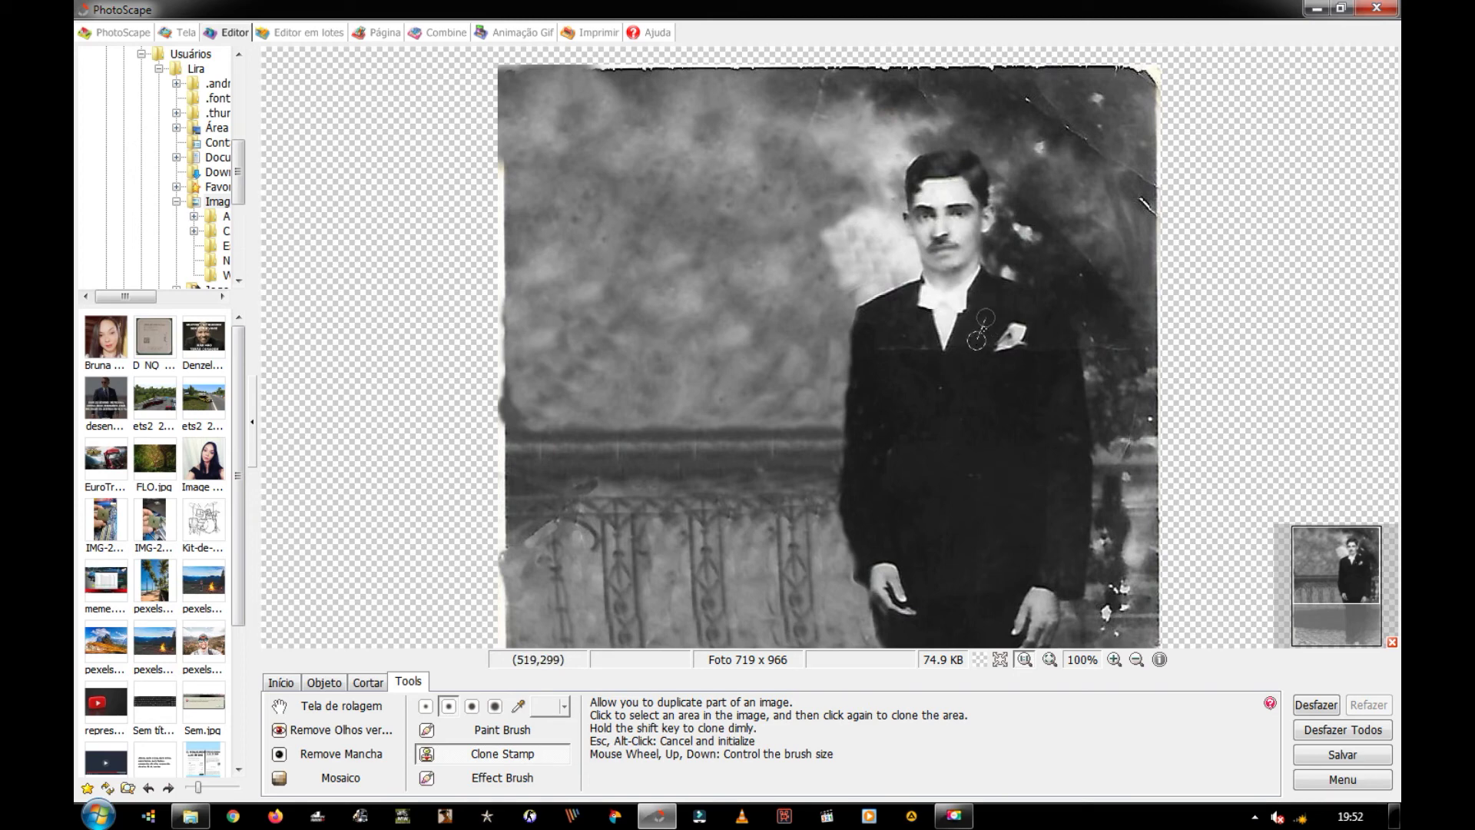
drag(1099, 102, 1008, 152)
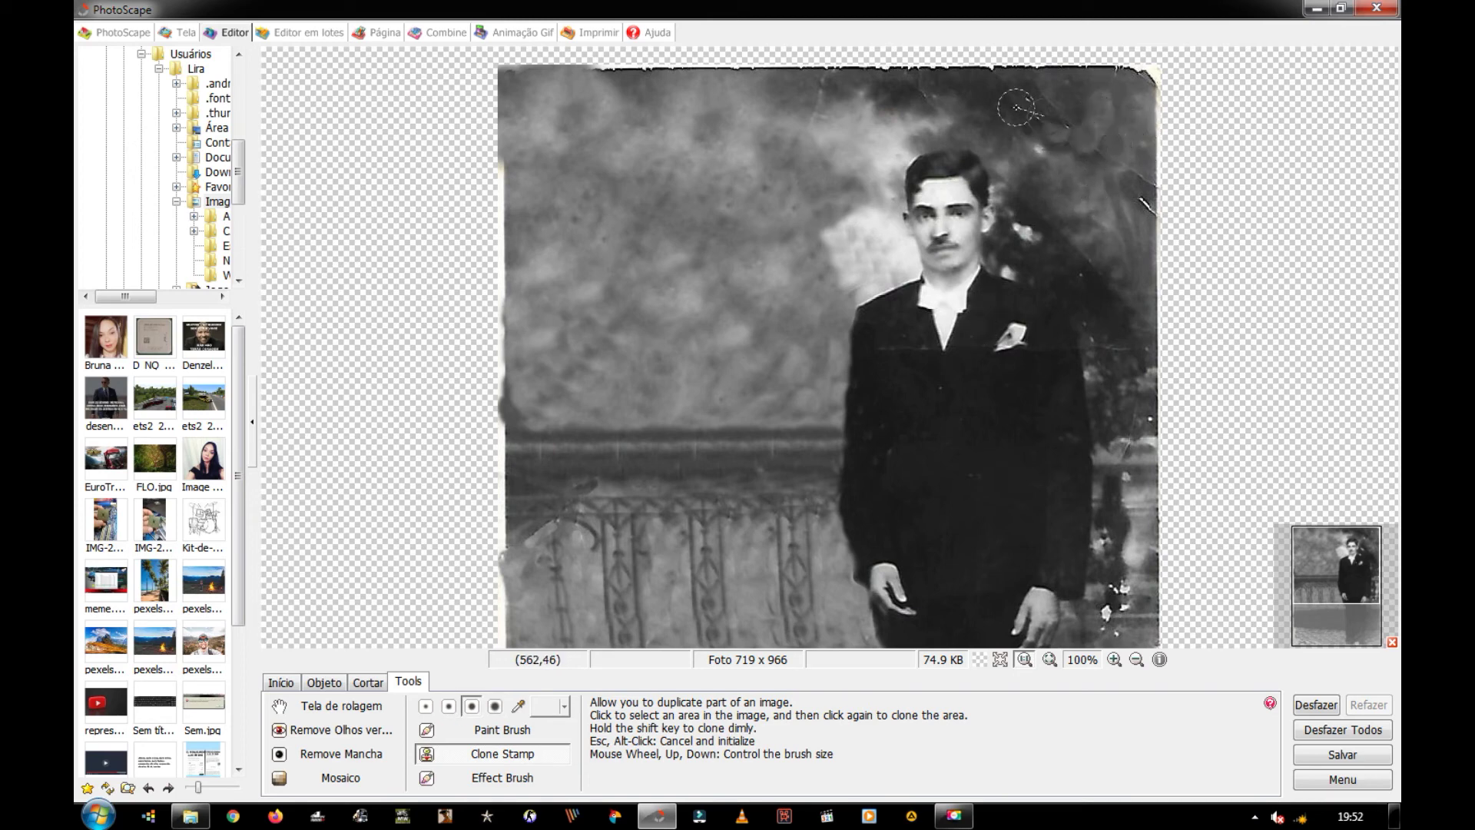
click(1104, 181)
drag(1145, 192, 1106, 137)
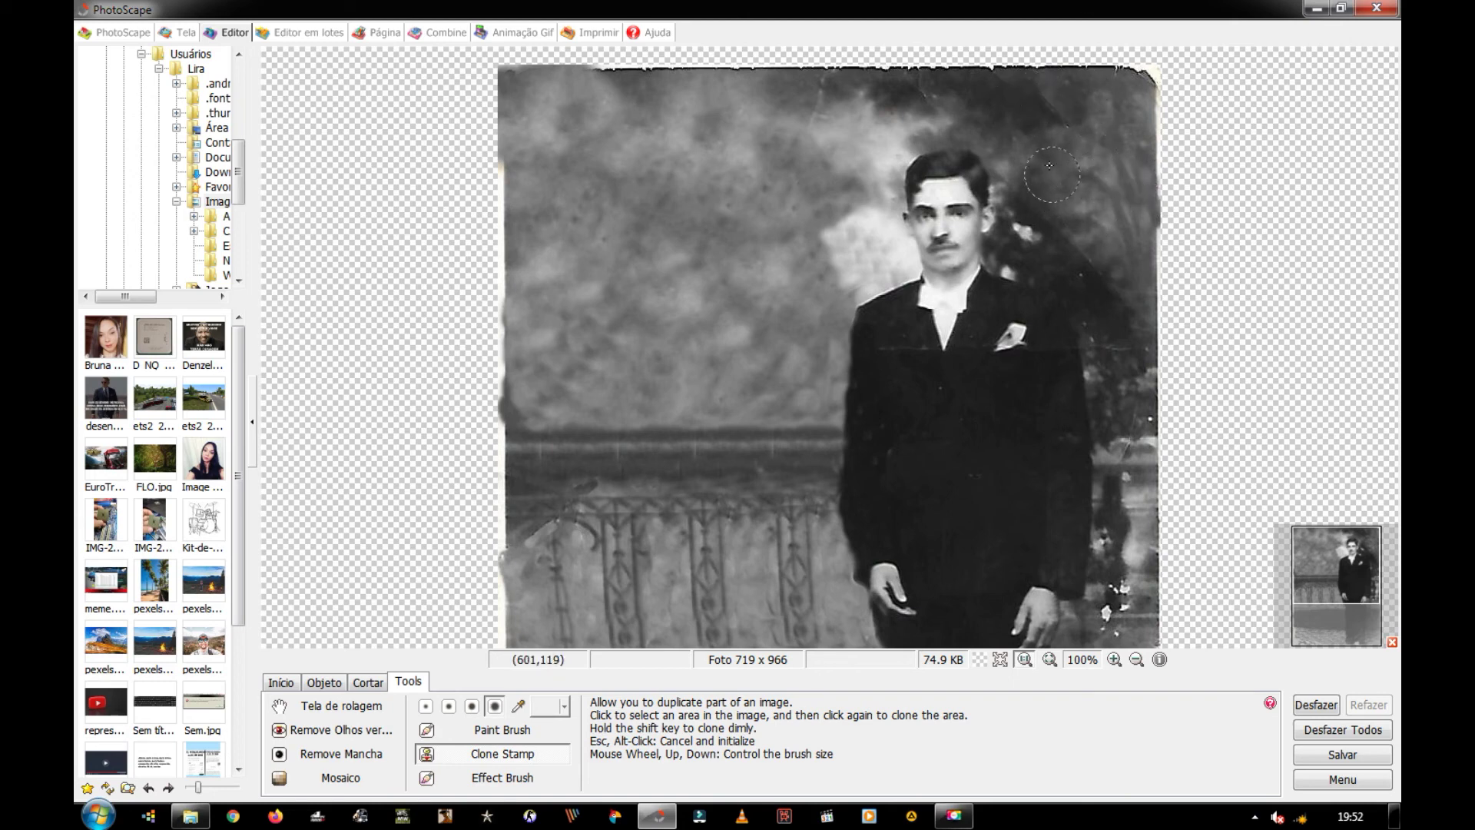
click(1086, 187)
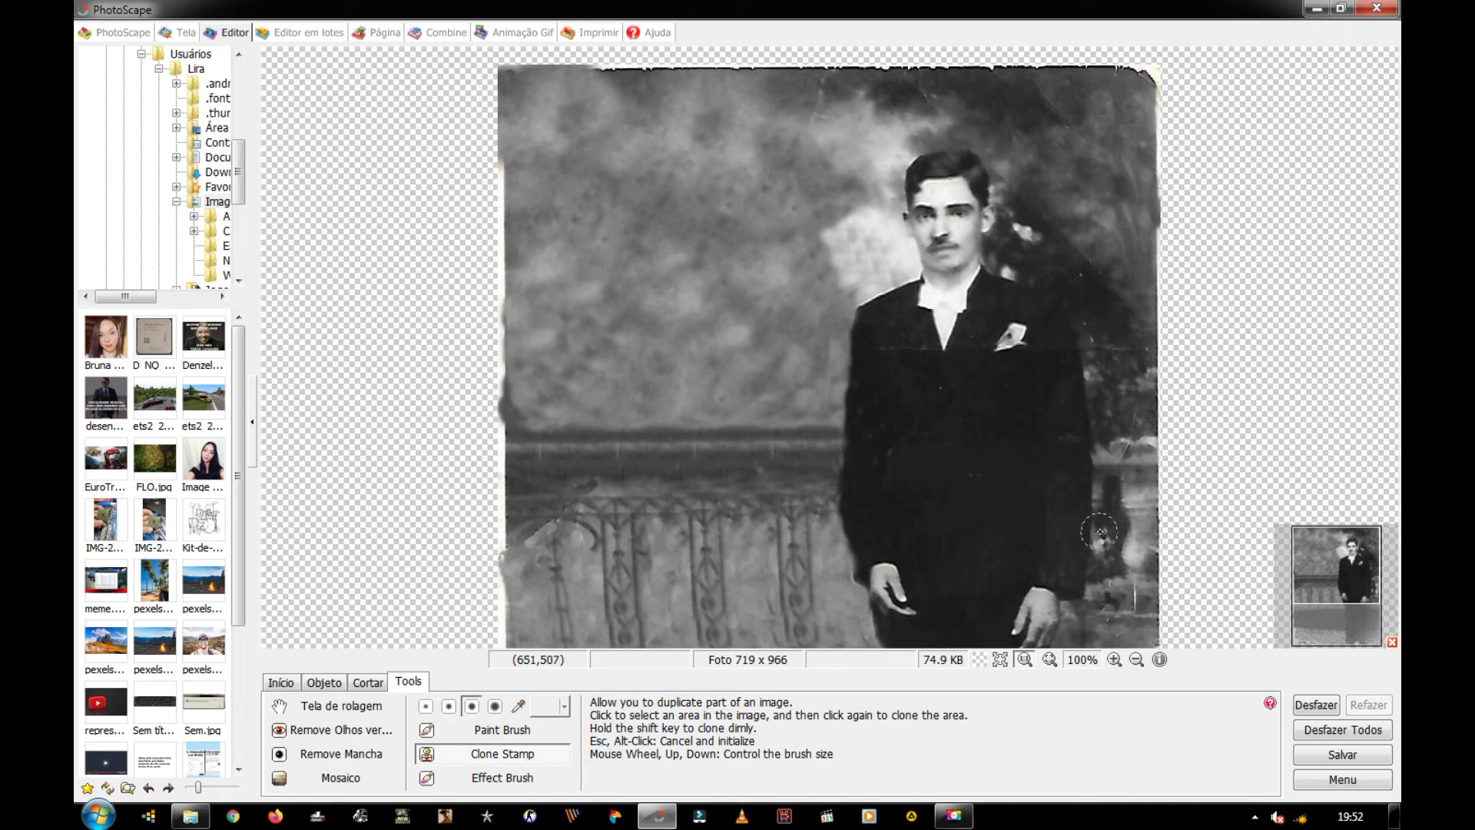
Darken the light spot right of the head and cover the white patch at the feet.
scroll(1051, 250, up, 1)
click(1050, 266)
click(1014, 265)
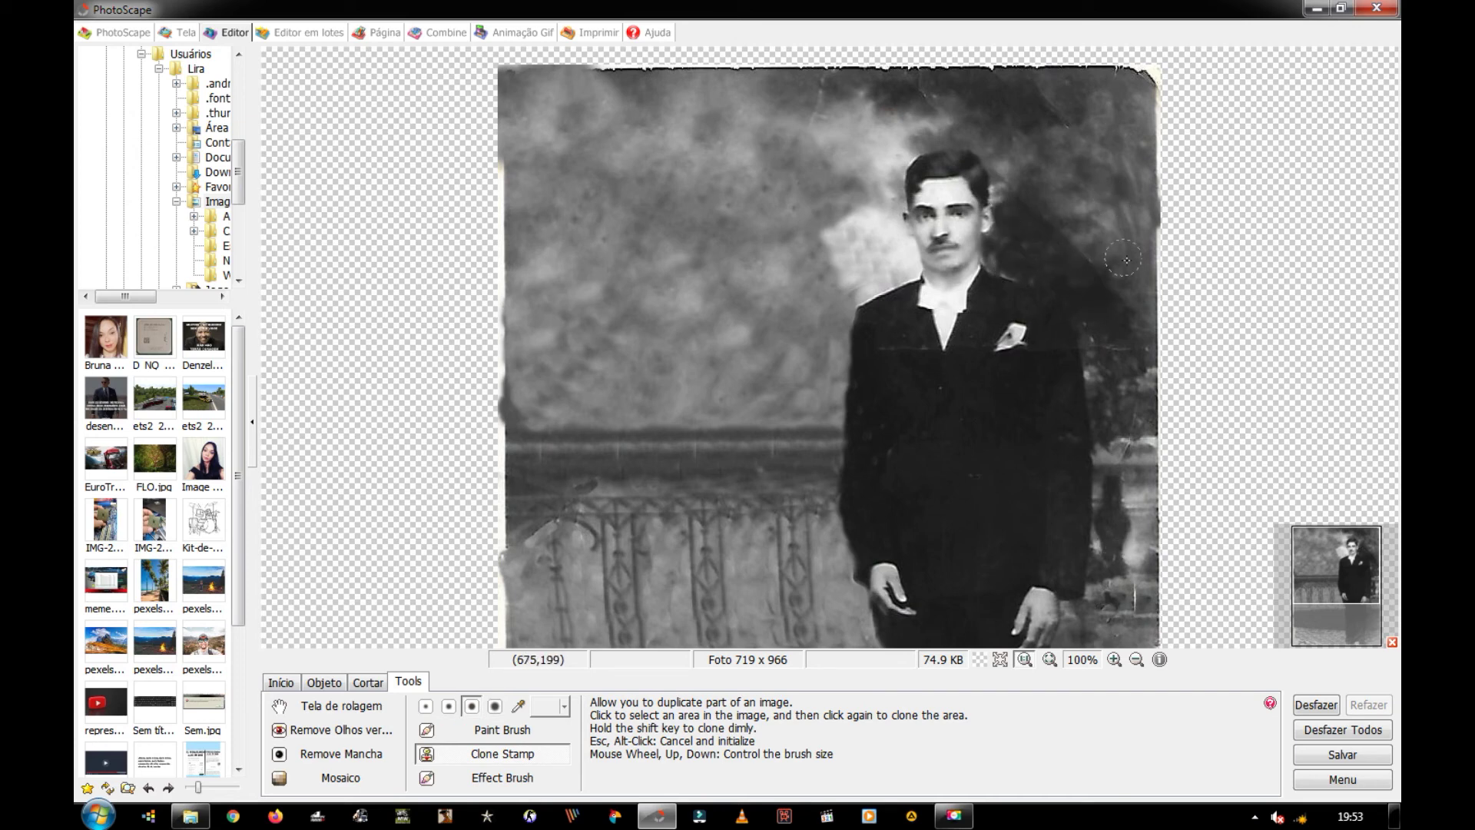
click(1347, 590)
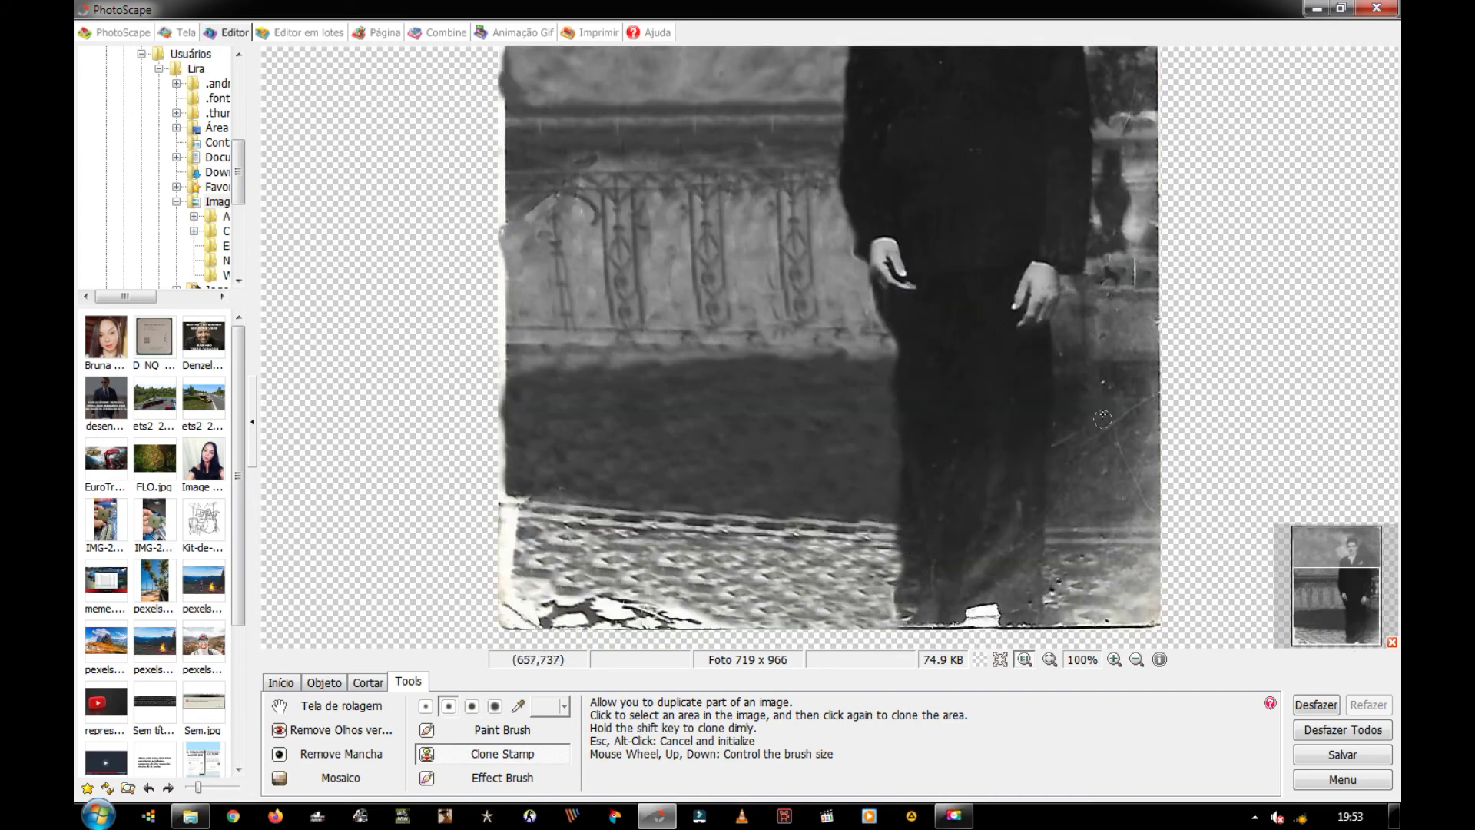
drag(981, 585, 917, 628)
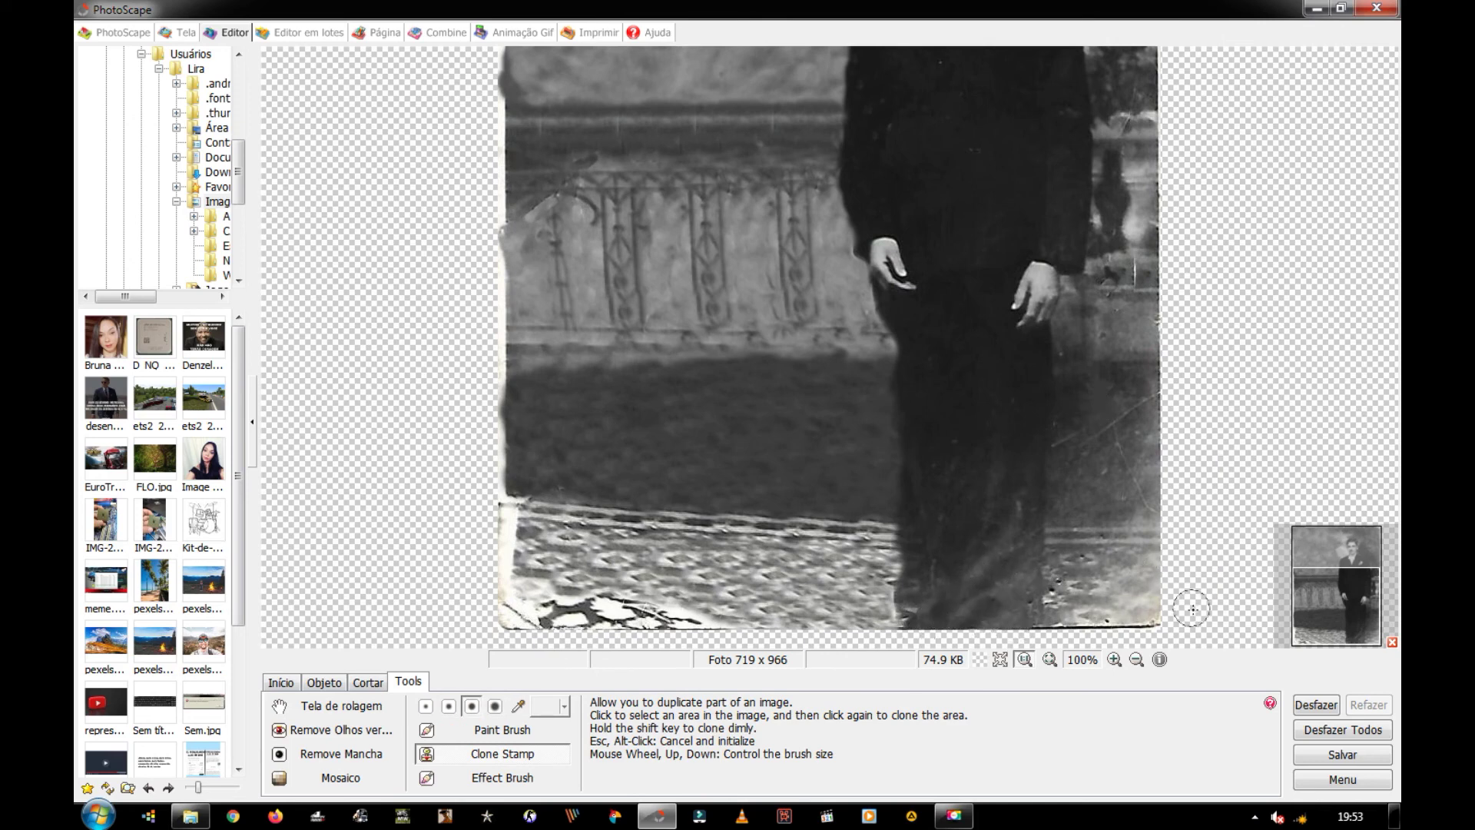
click(365, 684)
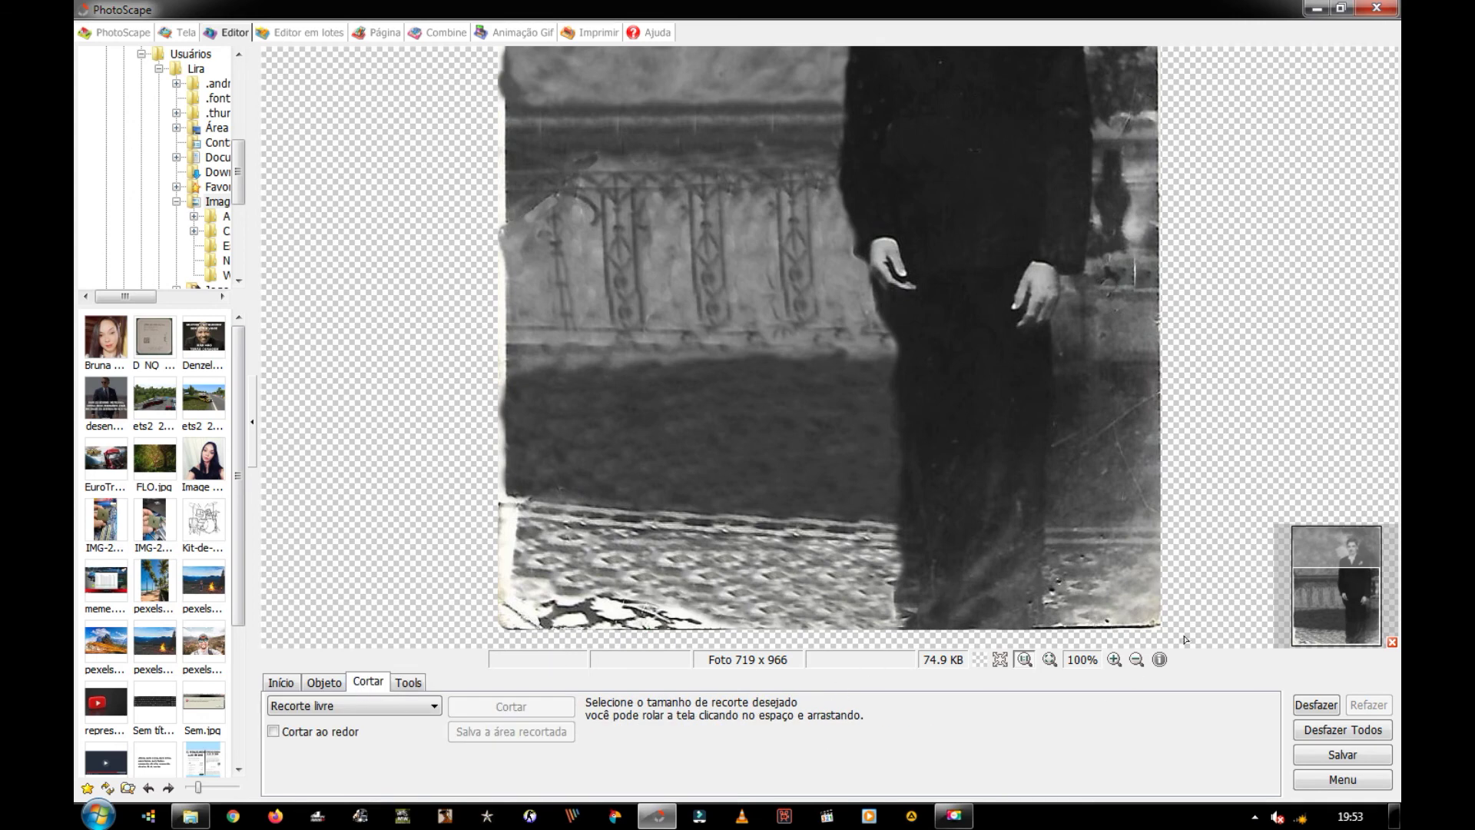
Crop the photo with a free crop box to 703 × 948, trimming the ragged borders.
click(1136, 661)
drag(637, 54, 1045, 628)
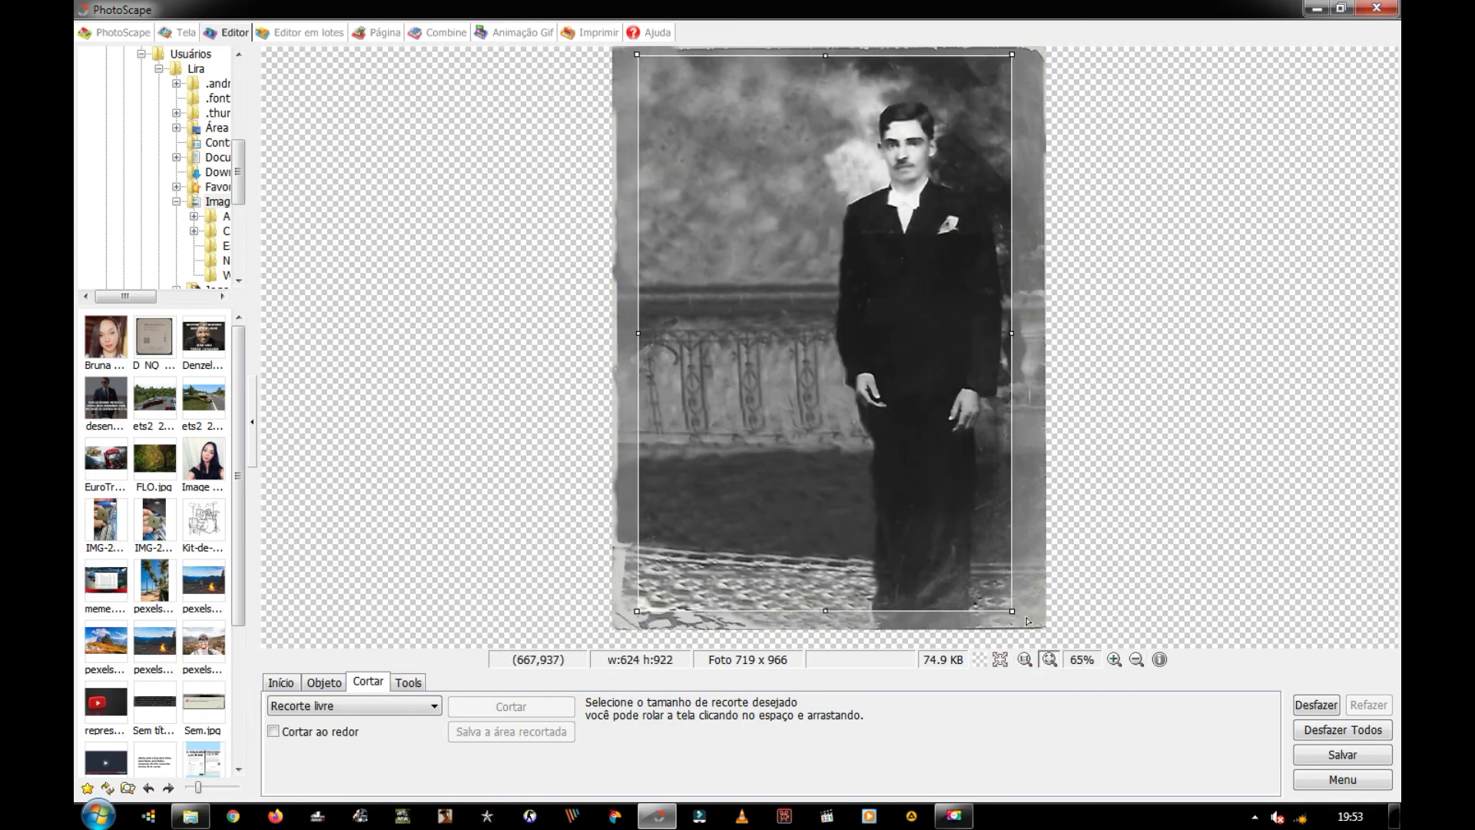
drag(1045, 341, 1055, 344)
drag(639, 341, 624, 341)
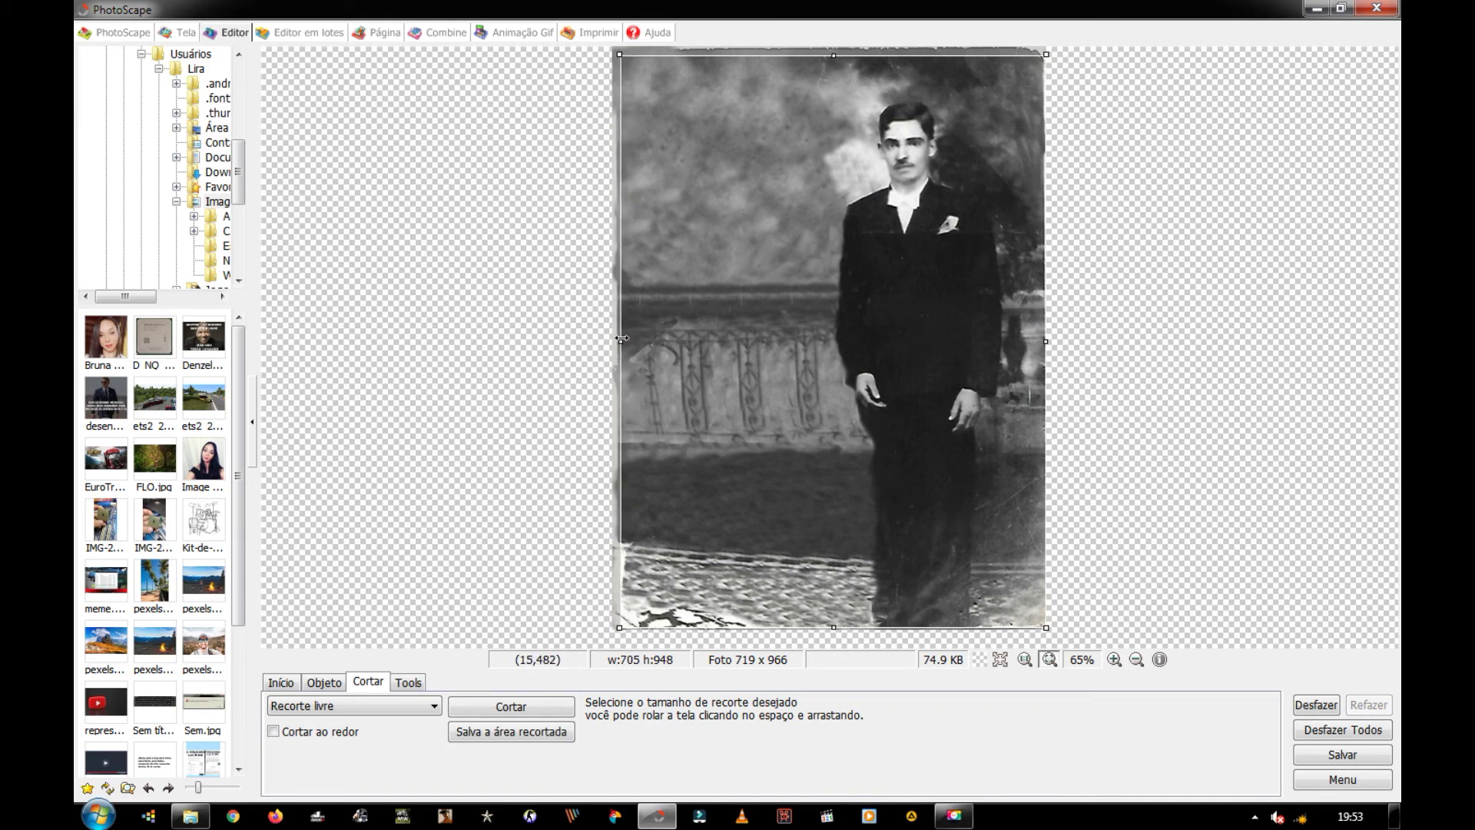
drag(844, 634, 1047, 77)
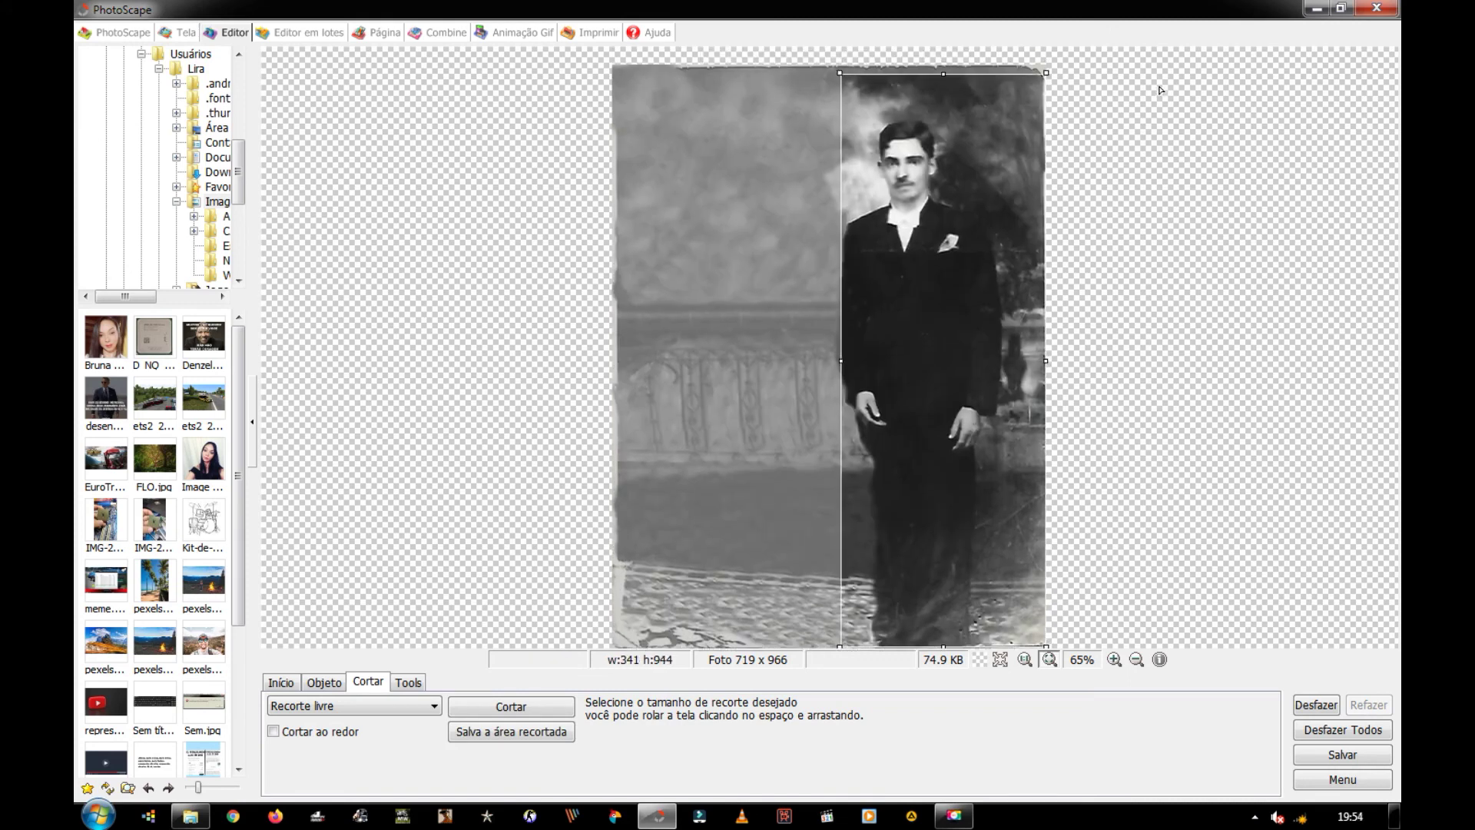
drag(839, 363, 620, 362)
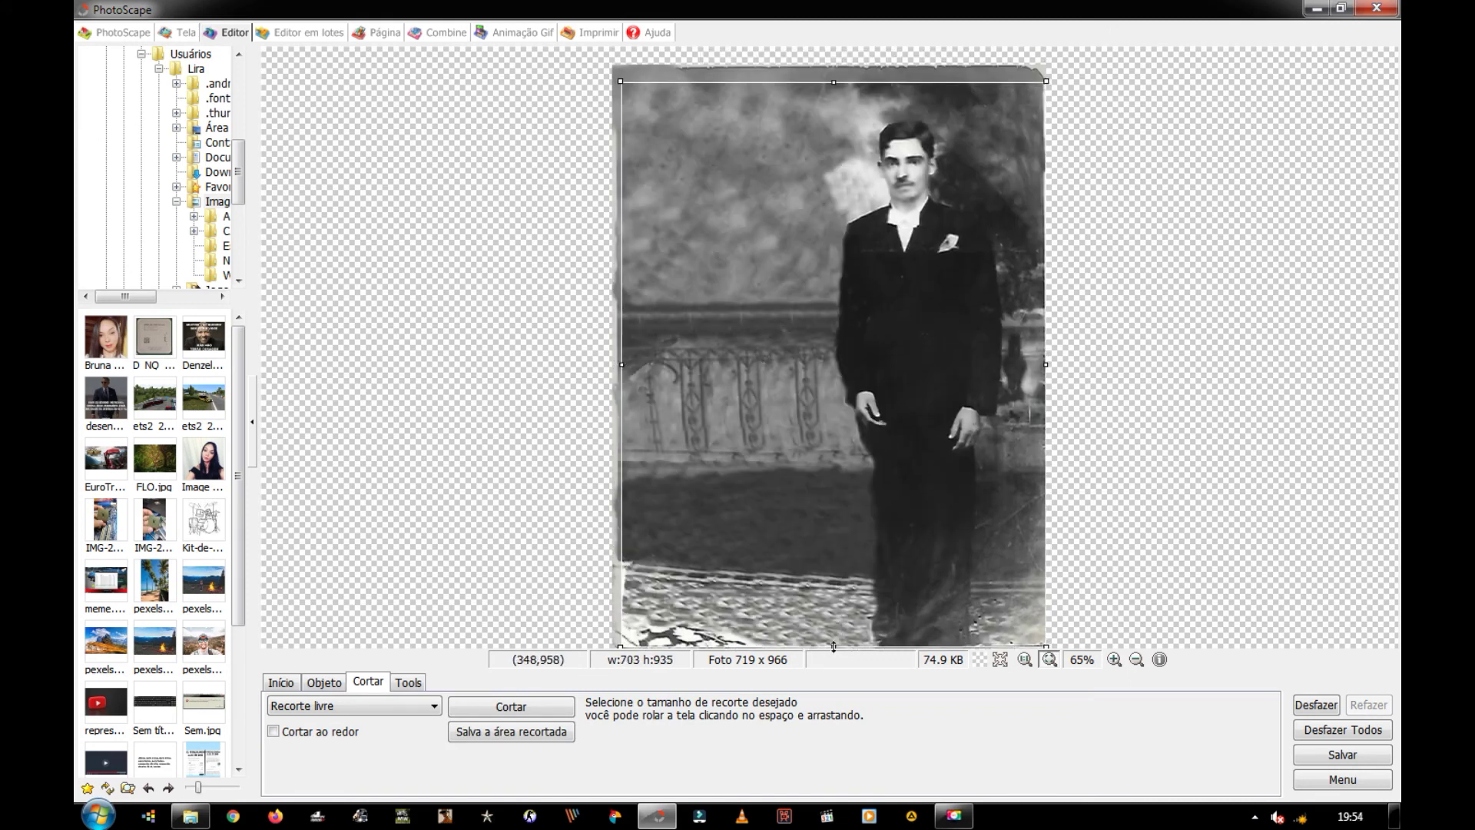
drag(834, 648, 843, 659)
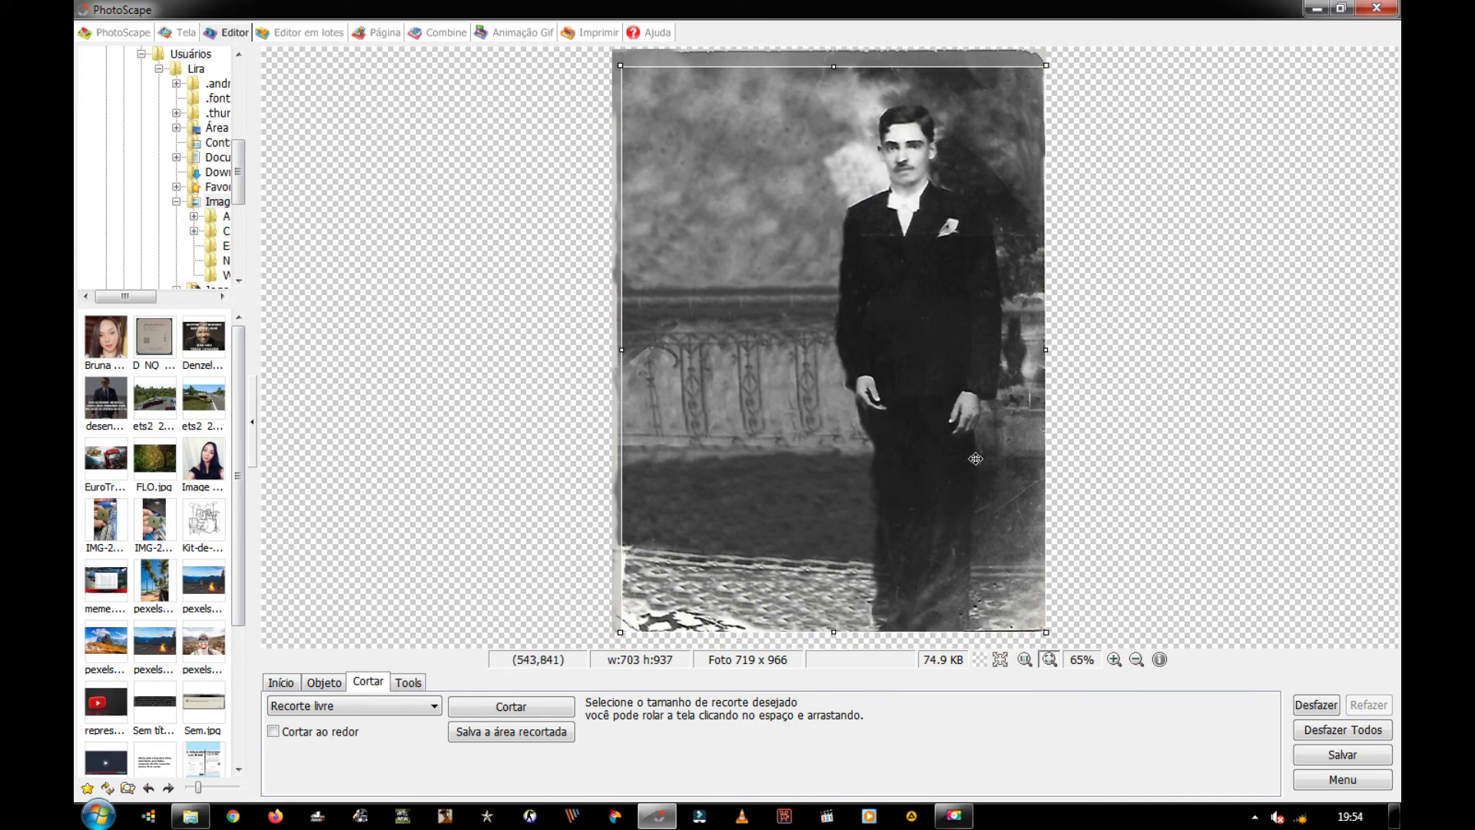
drag(833, 66, 834, 61)
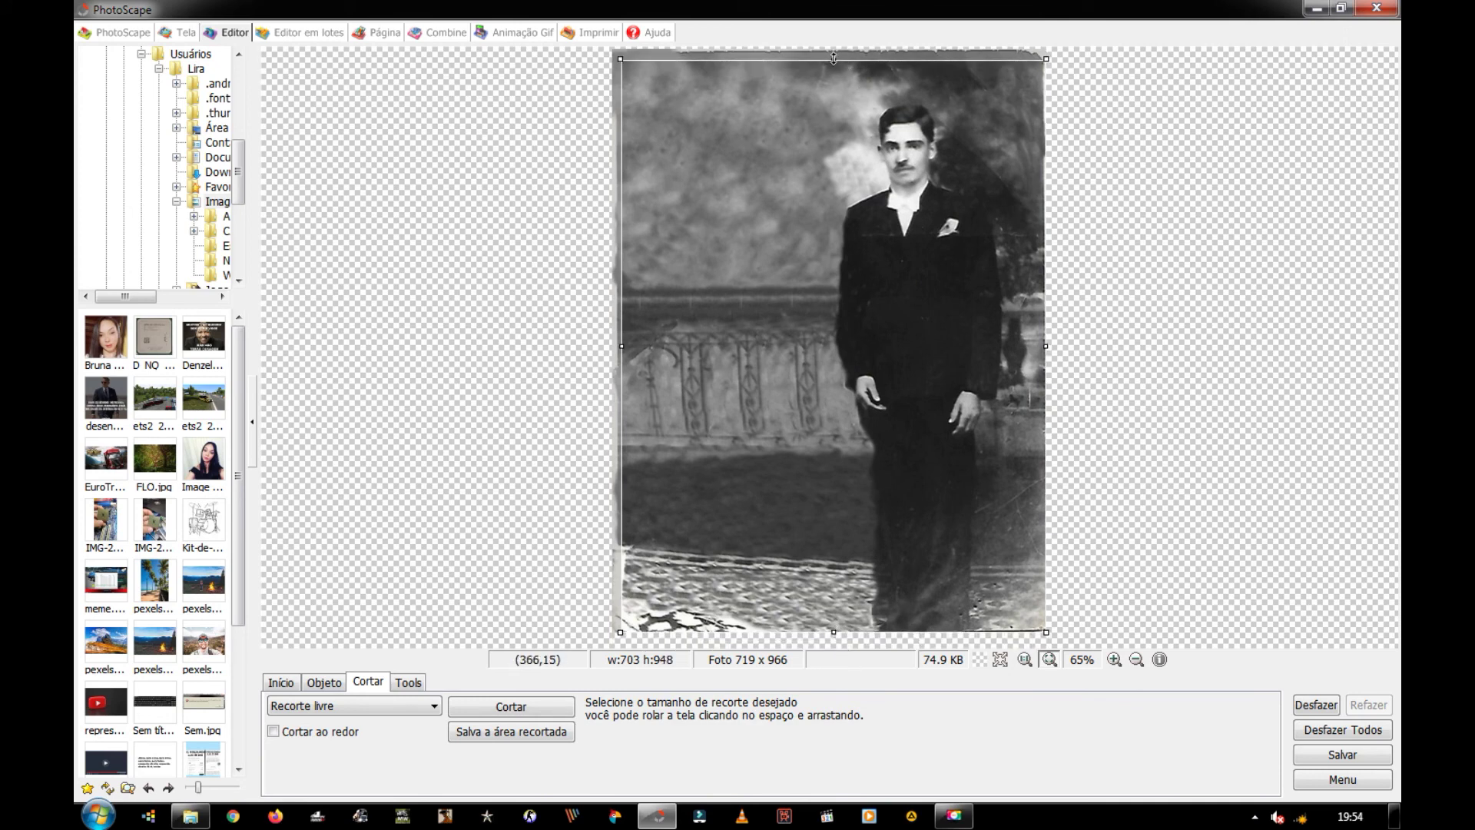
click(510, 705)
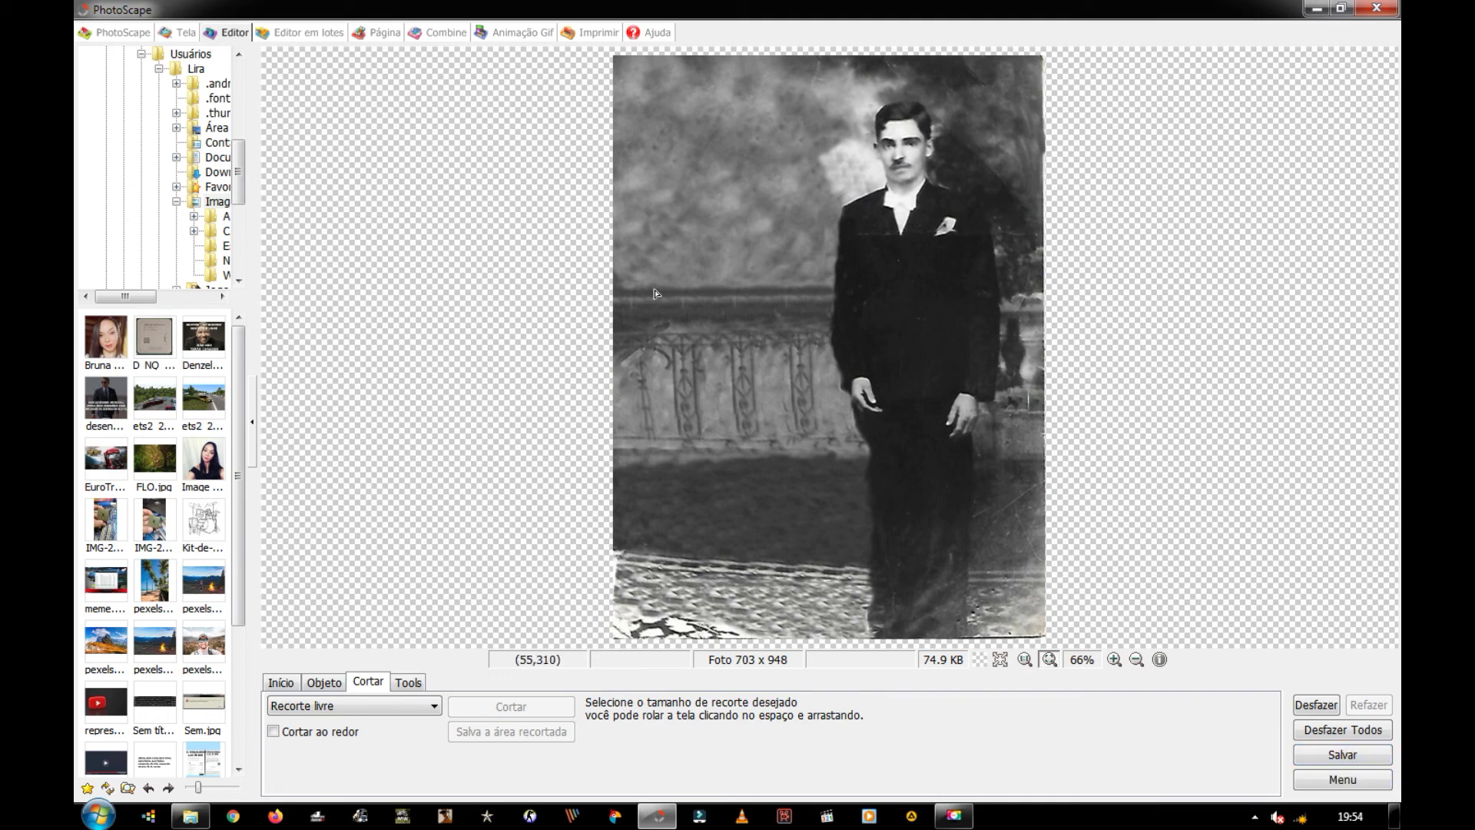
Recrop the photo to 697 × 948, shaving a little more off the right.
drag(647, 245, 1045, 634)
click(1288, 393)
drag(1027, 65, 592, 659)
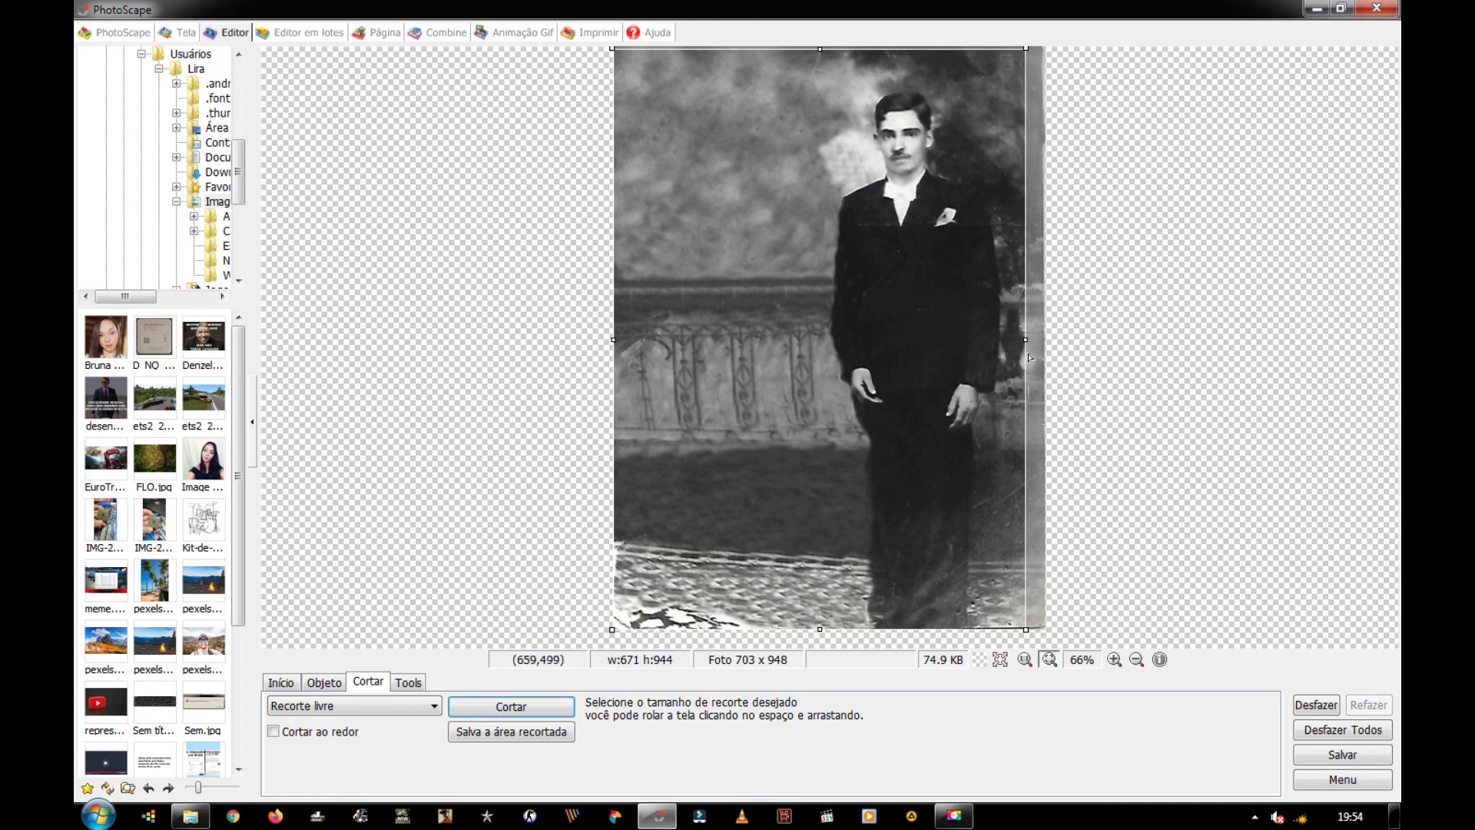
drag(1027, 340, 1041, 343)
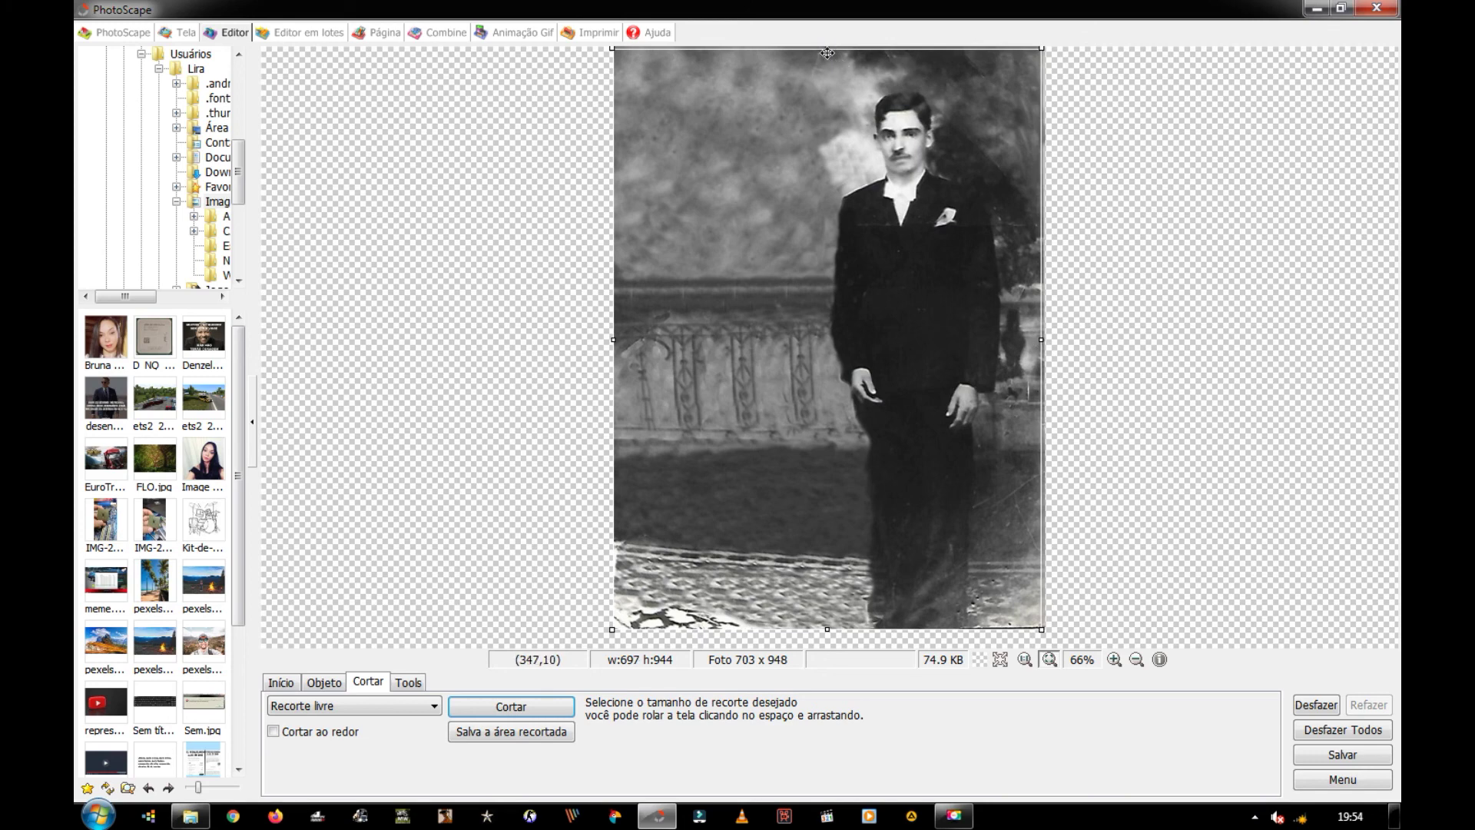
drag(827, 51, 820, 35)
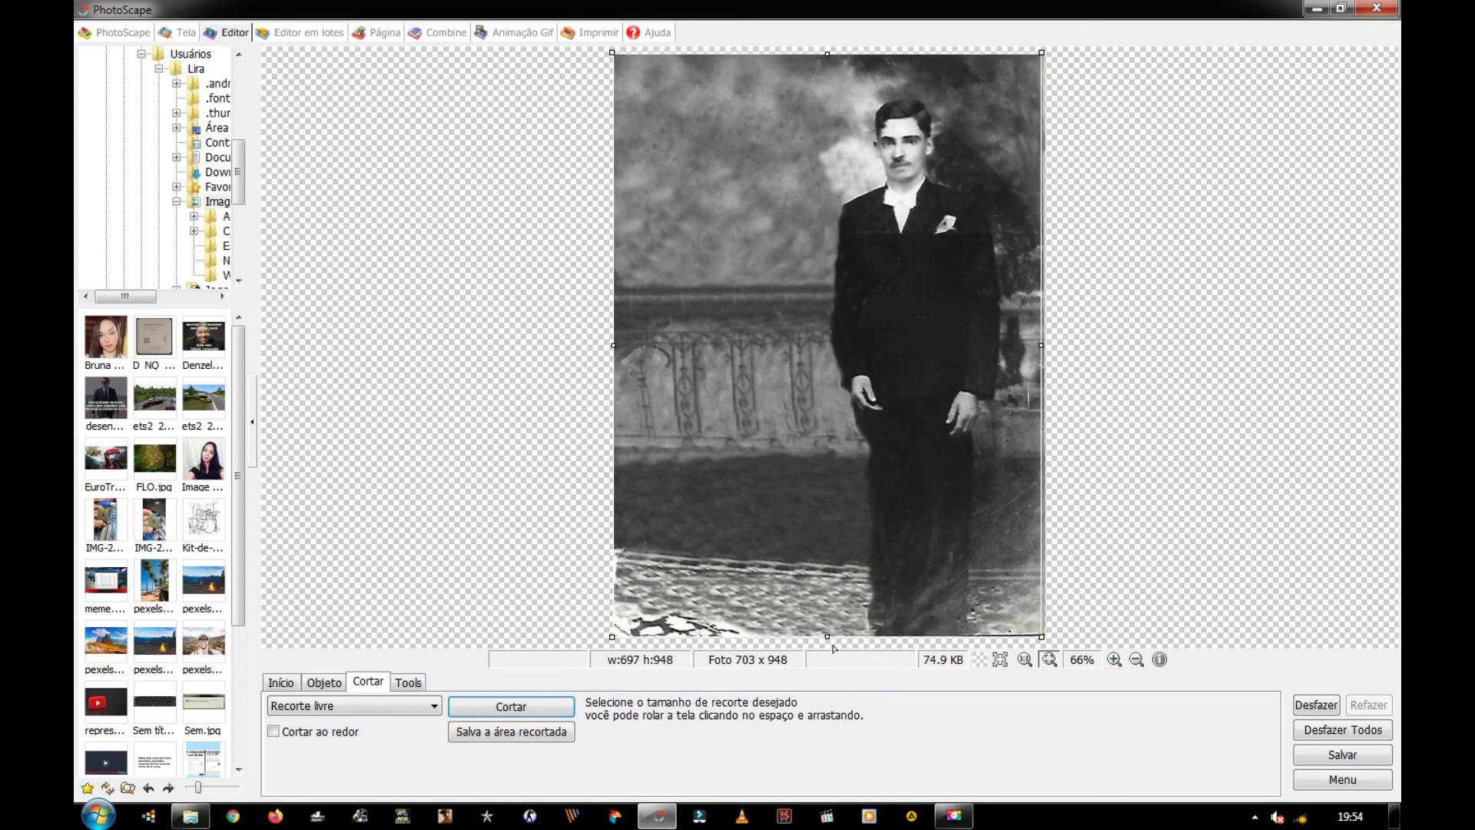
click(538, 706)
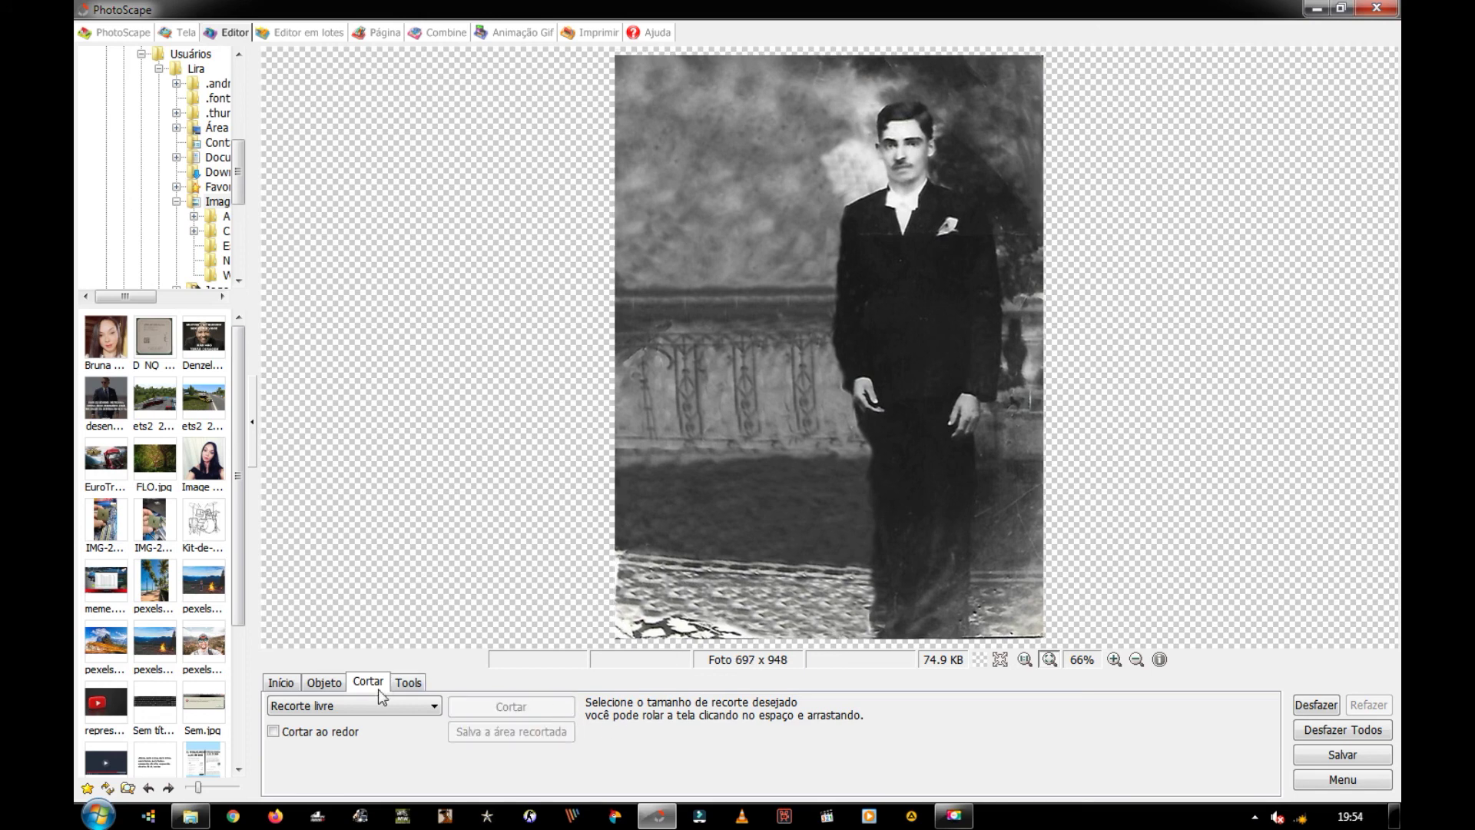
click(408, 682)
click(503, 754)
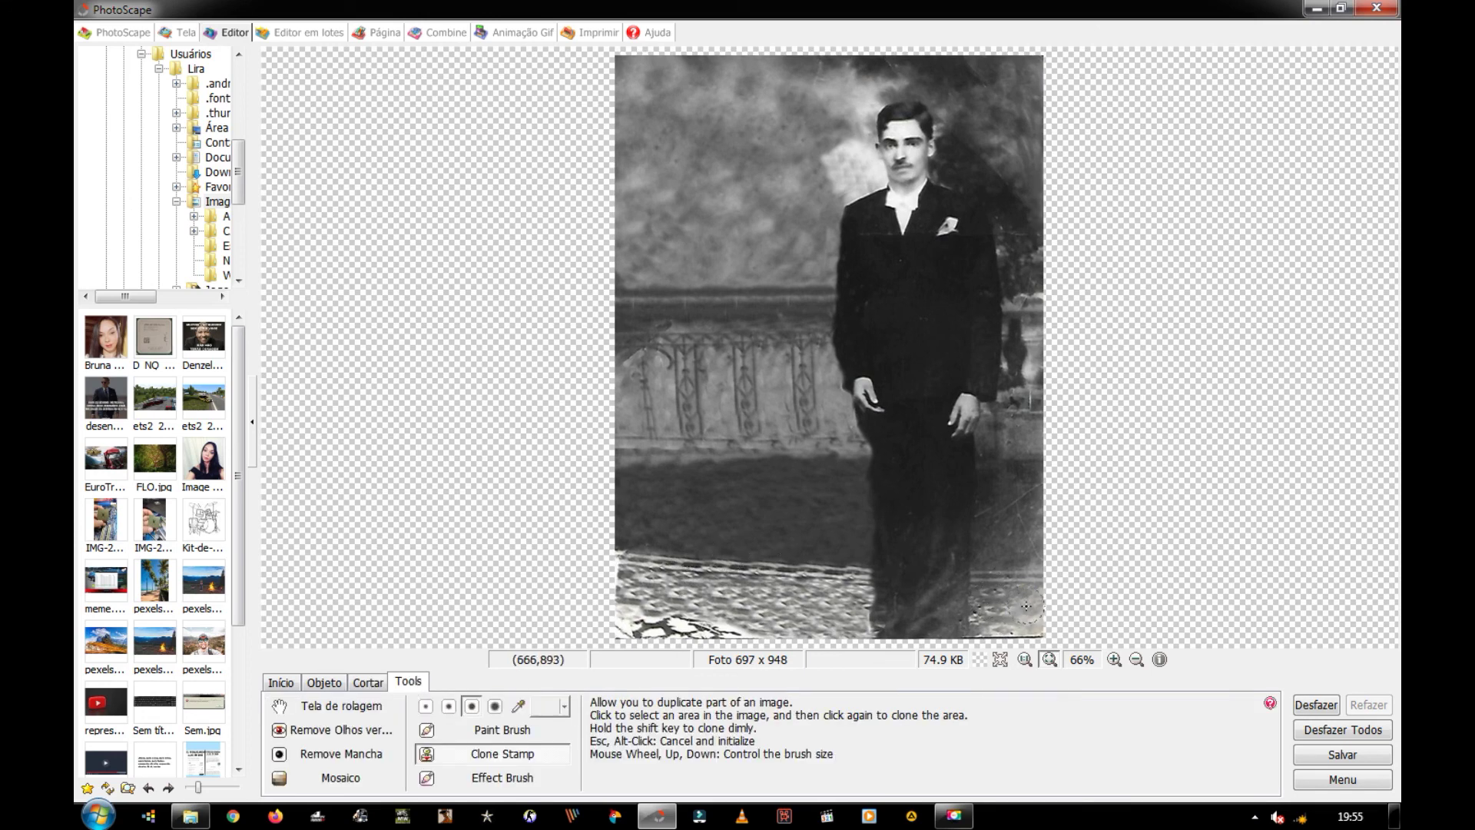
Clone over the bottom-right corner and bring up the save options for norma.jpg.
drag(1033, 627, 1007, 620)
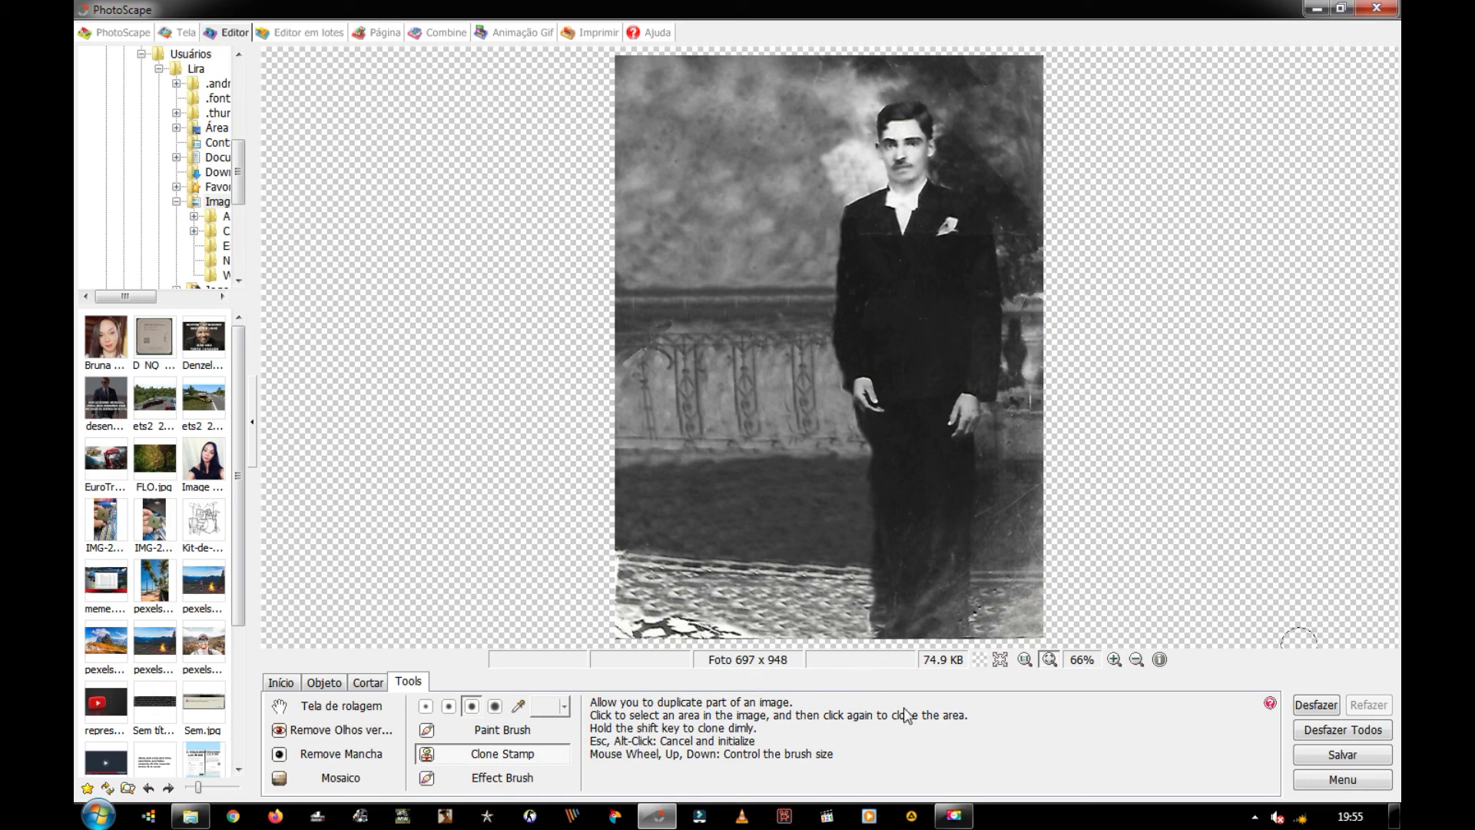
click(1333, 755)
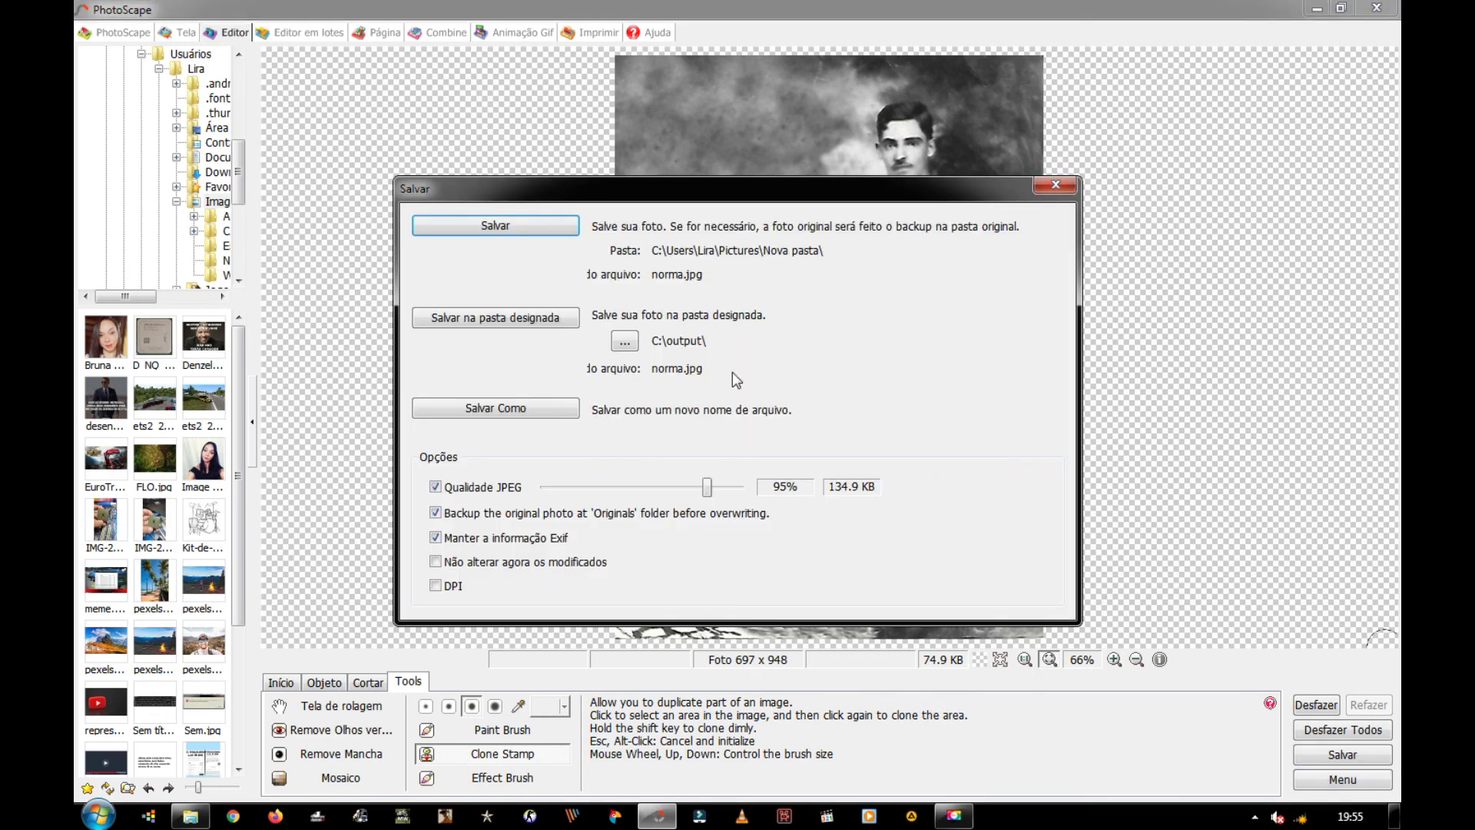